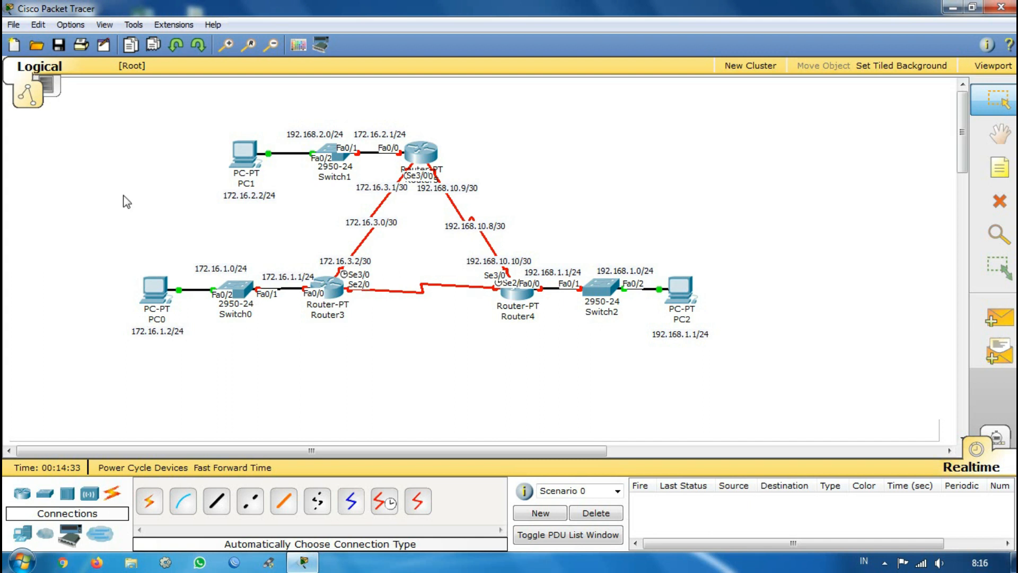
Step: Select the entire network topology with its labels and move it slightly toward the workspace's upper-left corner
{"action": "left_click_drag", "start_coordinate": [94, 122], "coordinate": [728, 375]}
{"action": "left_click_drag", "start_coordinate": [681, 289], "coordinate": [623, 281]}
{"action": "left_click", "coordinate": [631, 189]}
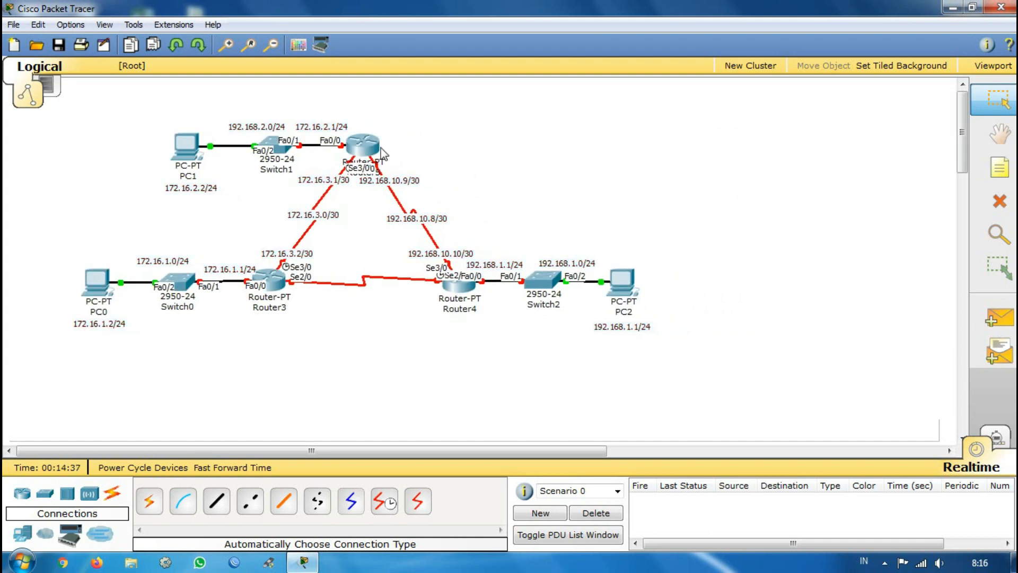
Step: Open Router5's command-line interface, placing its window beside the topology so the address labels stay readable
{"action": "left_click", "coordinate": [365, 145]}
{"action": "left_click", "coordinate": [524, 64]}
{"action": "left_click", "coordinate": [373, 145]}
{"action": "left_click_drag", "start_coordinate": [365, 125], "coordinate": [694, 94]}
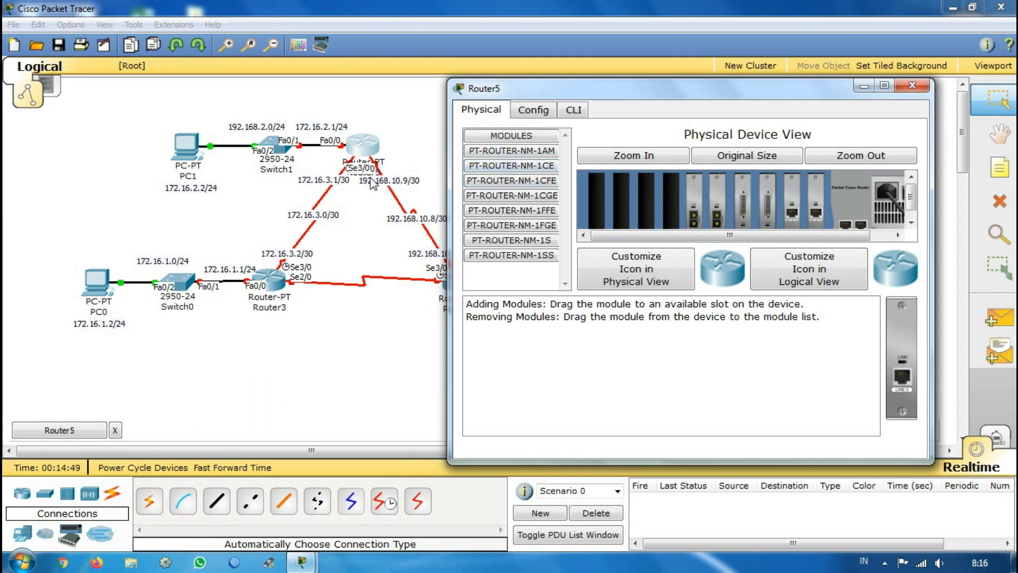
{"action": "left_click", "coordinate": [570, 111]}
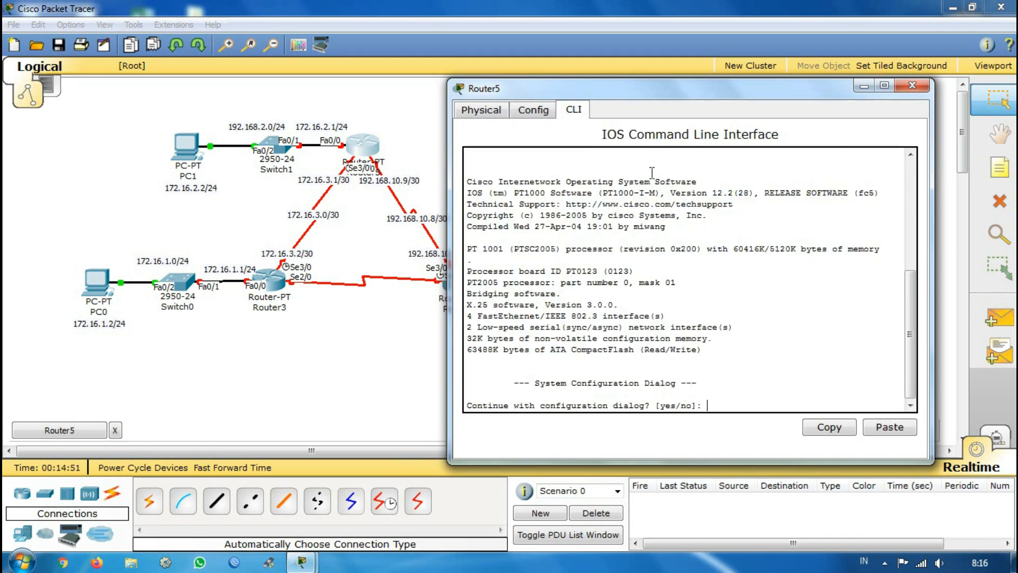
Step: Decline Router5's initial configuration dialog and enter global configuration mode
{"action": "type", "text": "n"}
{"action": "key", "text": "Return"}
{"action": "key", "text": "Return"}
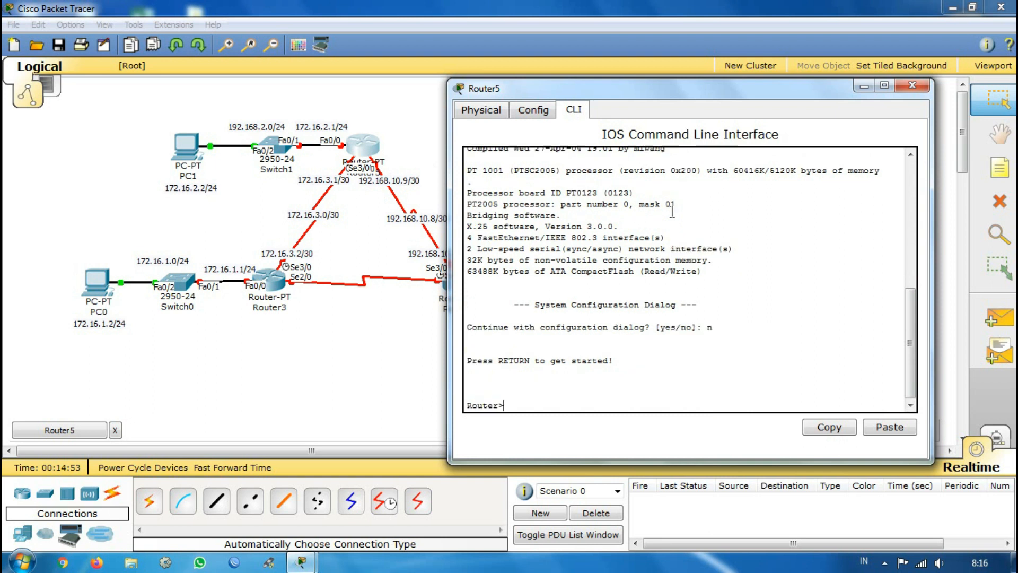
{"action": "type", "text": "en"}
{"action": "key", "text": "Return"}
{"action": "type", "text": "conf t"}
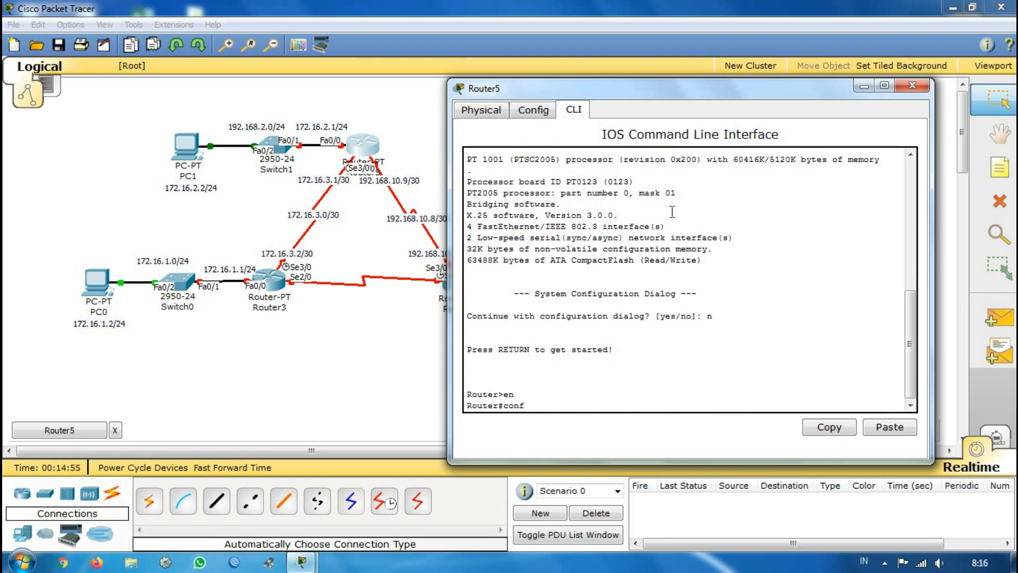
{"action": "key", "text": "Return"}
Step: Configure Router5's interface fa0/0 with IP address 172.16.2.1 and mask 255.255.255.0, and enable it
{"action": "type", "text": "int"}
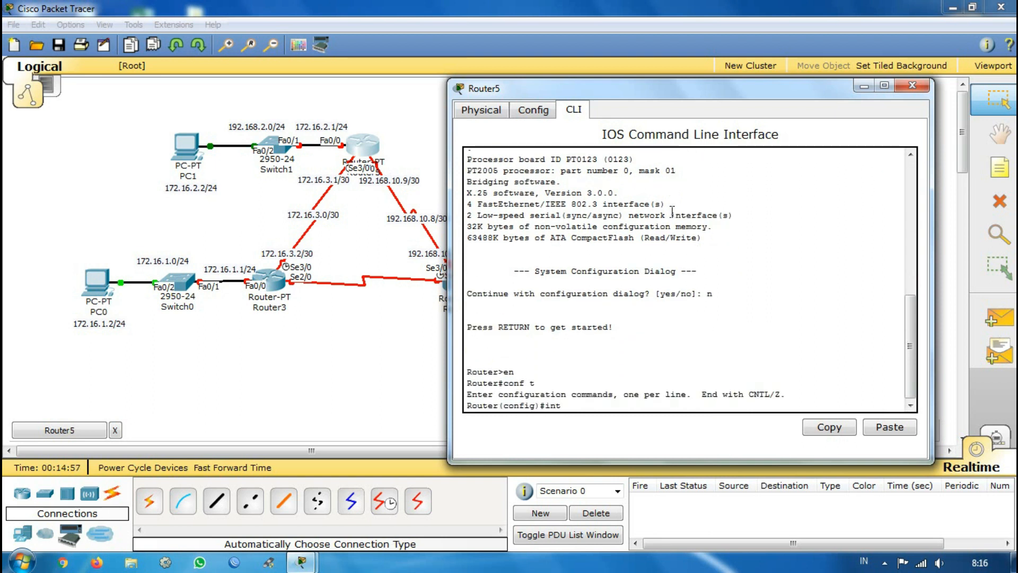
{"action": "key", "text": "BackSpace"}
{"action": "key", "text": "BackSpace"}
{"action": "key", "text": "BackSpace"}
{"action": "type", "text": "int fa0/0"}
{"action": "key", "text": "Return"}
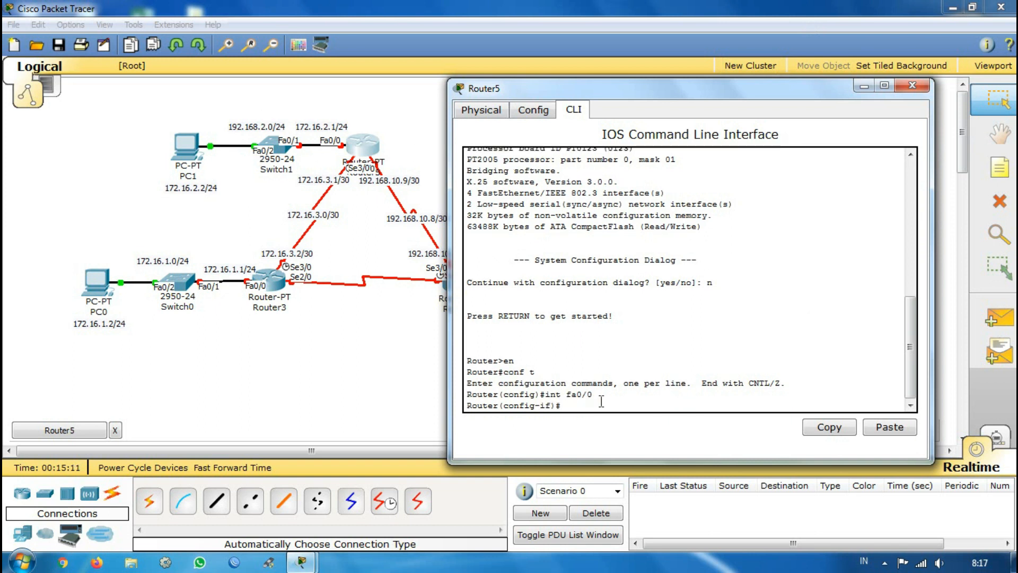
{"action": "type", "text": "ip add 172.16.2.1 255.255.255.0"}
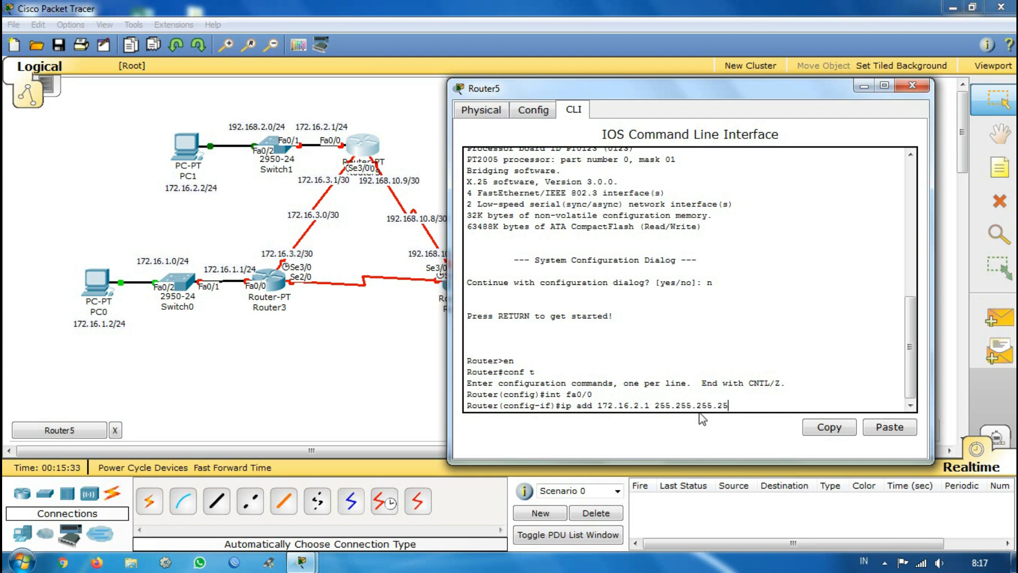
{"action": "key", "text": "Return"}
{"action": "type", "text": "no shut"}
{"action": "key", "text": "Return"}
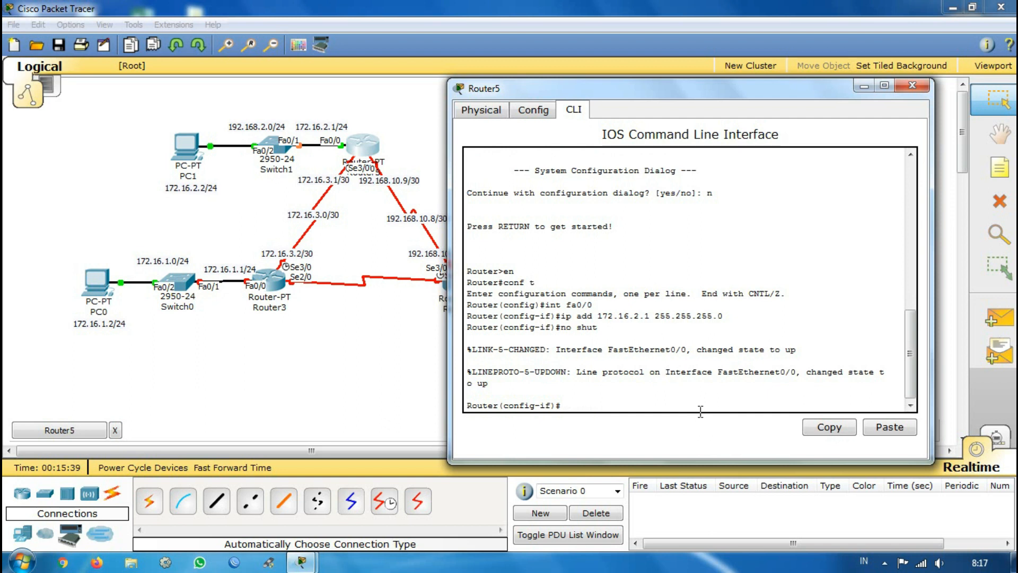
Step: Enter Router5's interface se2/0 configuration and begin its IP address command with 192.168.10.9
{"action": "left_click_drag", "start_coordinate": [708, 91], "coordinate": [742, 93]}
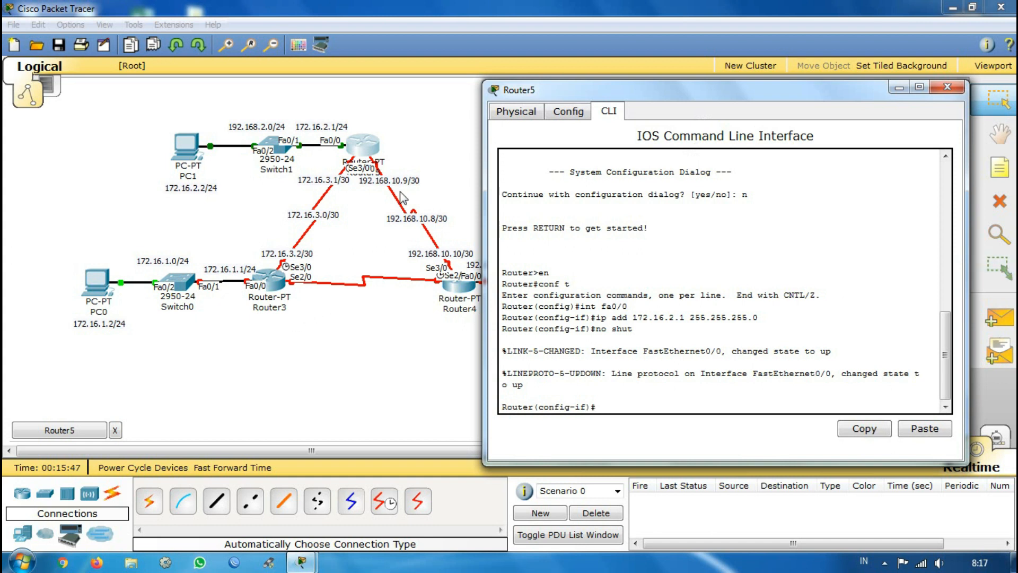
{"action": "left_click_drag", "start_coordinate": [813, 96], "coordinate": [830, 49]}
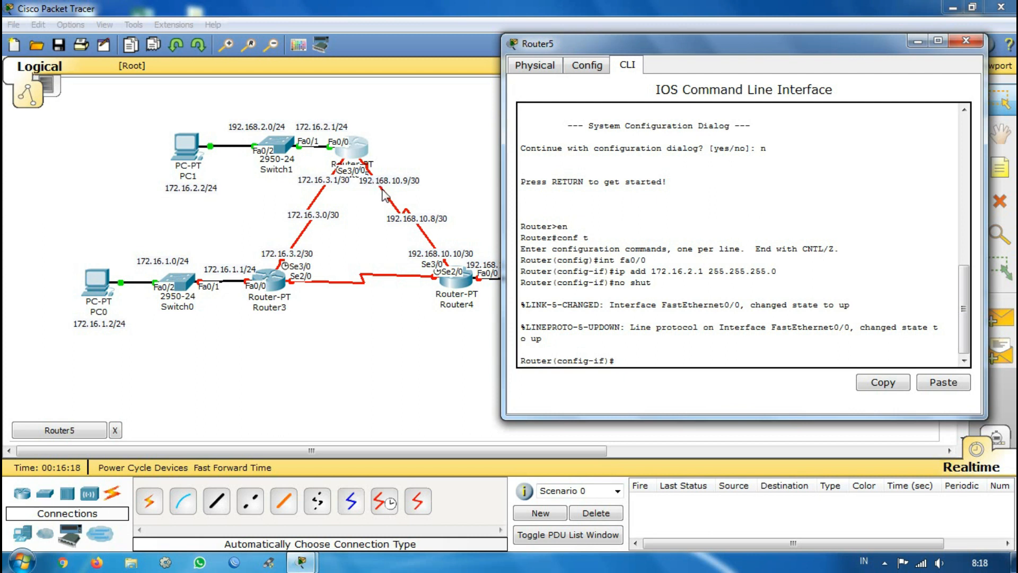
{"action": "type", "text": "ex"}
{"action": "key", "text": "Return"}
{"action": "type", "text": "int s"}
{"action": "type", "text": "e"}
{"action": "type", "text": "2."}
{"action": "type", "text": "/0"}
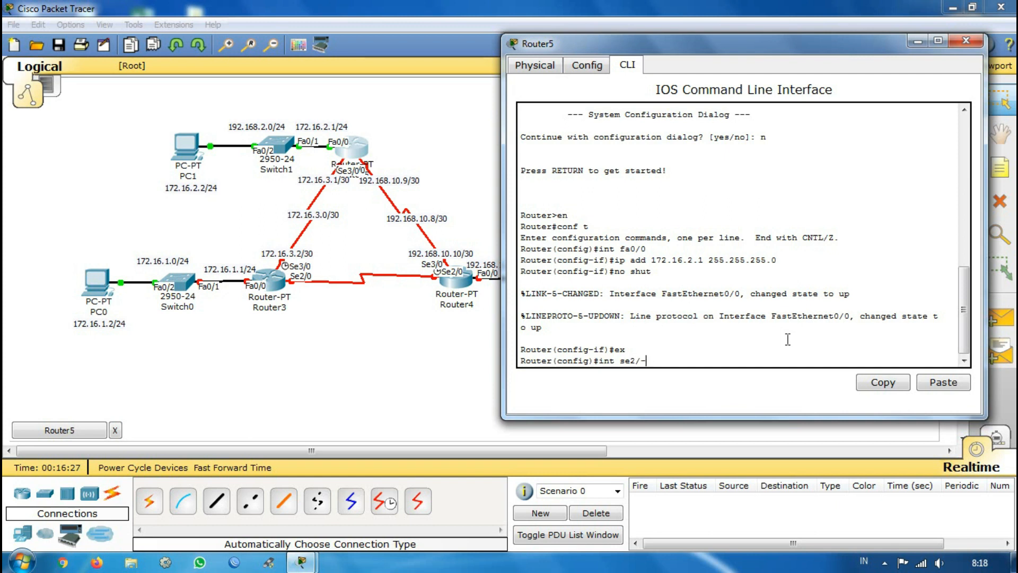
{"action": "key", "text": "Return"}
{"action": "type", "text": "ip"}
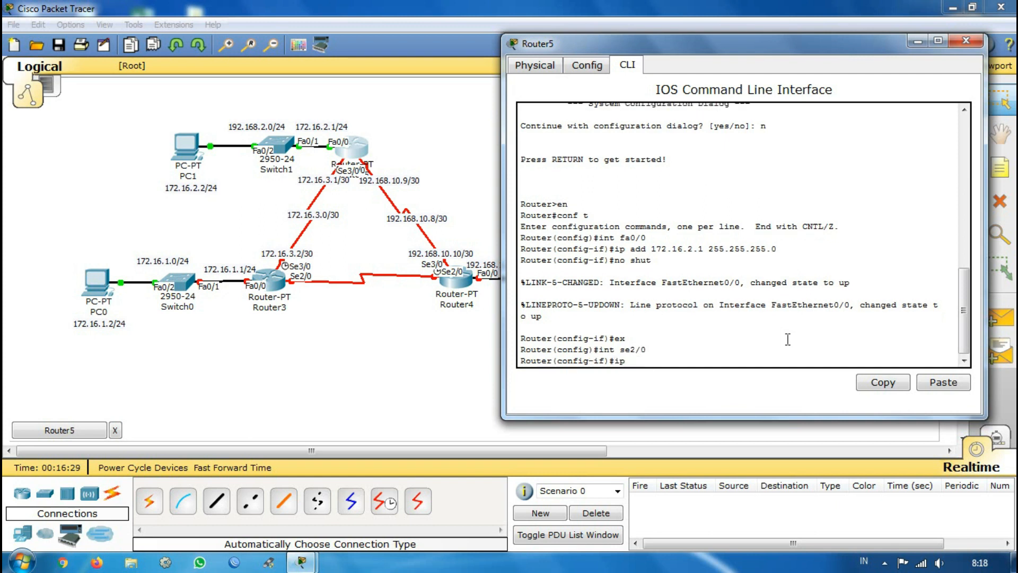
{"action": "type", "text": " add 192.,168.,10.9"}
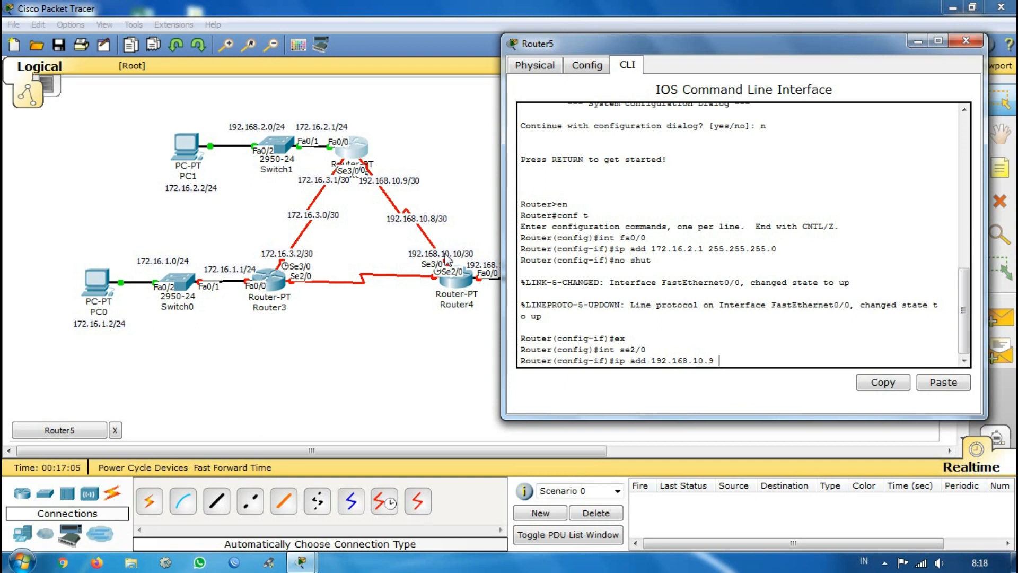
Step: Place a note in the empty workspace beside the topology listing the address ranges 0-3, 4-7 and 8-11
{"action": "left_click", "coordinate": [480, 347]}
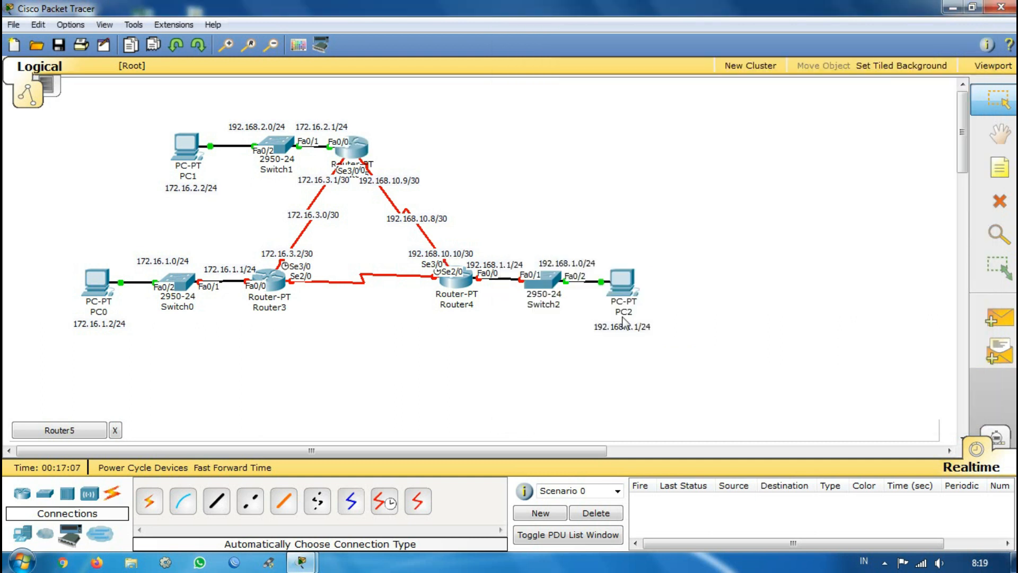
{"action": "left_click", "coordinate": [999, 169]}
{"action": "left_click", "coordinate": [670, 161]}
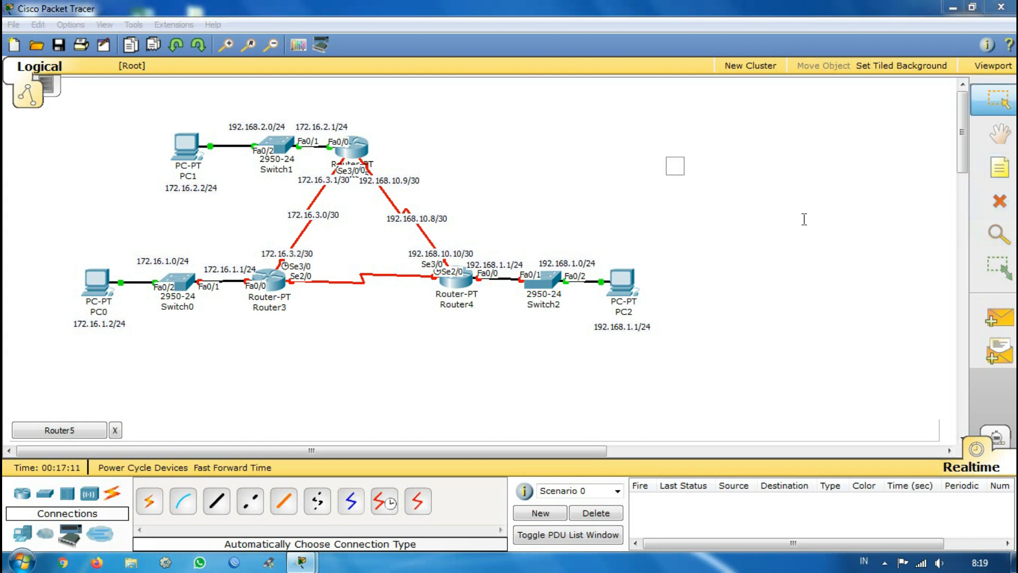
{"action": "type", "text": "0-3"}
{"action": "key", "text": "Return"}
{"action": "type", "text": "-7"}
{"action": "key", "text": "Return"}
{"action": "type", "text": "8-11"}
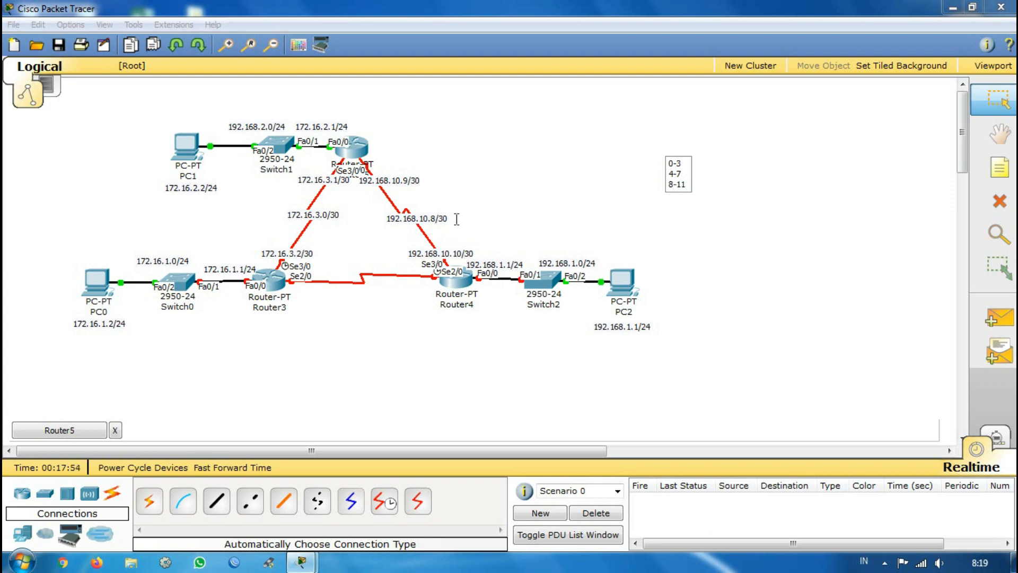
{"action": "left_click", "coordinate": [495, 211]}
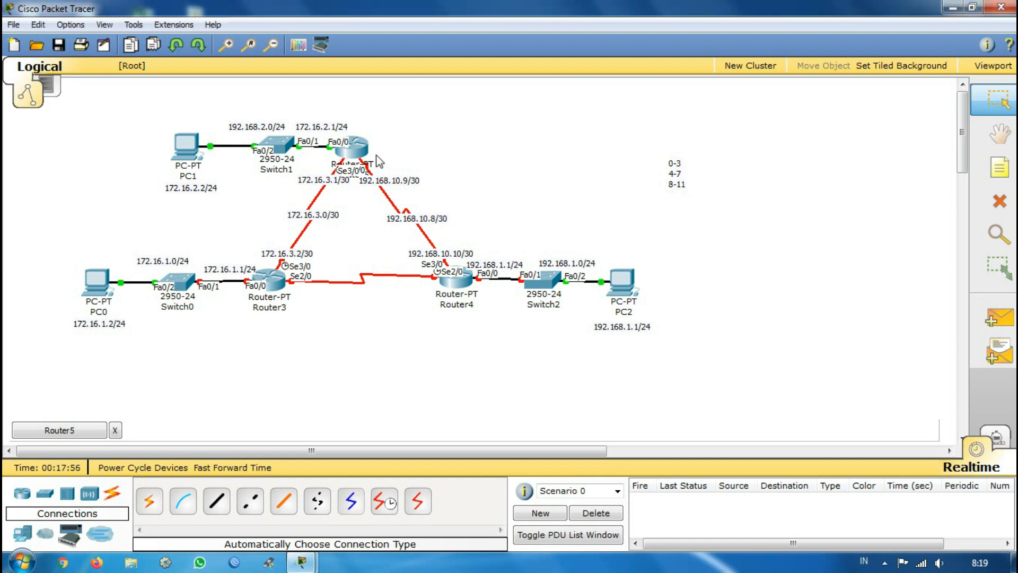
Step: Complete Router5's se2/0 address with mask 255.255.255.252, enable the interface and return to global configuration mode
{"action": "left_click", "coordinate": [354, 150]}
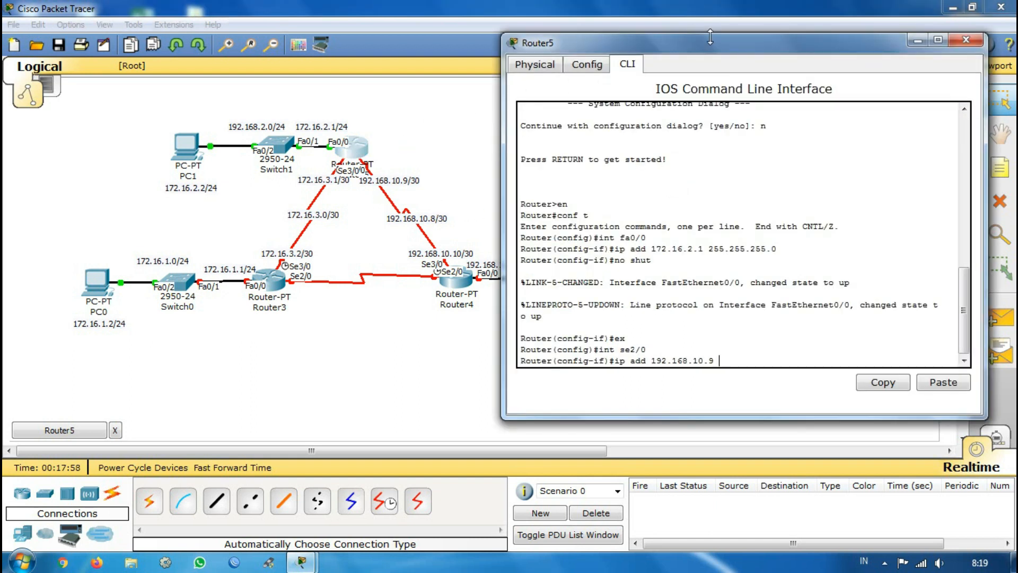
{"action": "left_click_drag", "start_coordinate": [708, 45], "coordinate": [732, 45]}
{"action": "type", "text": "255.25"}
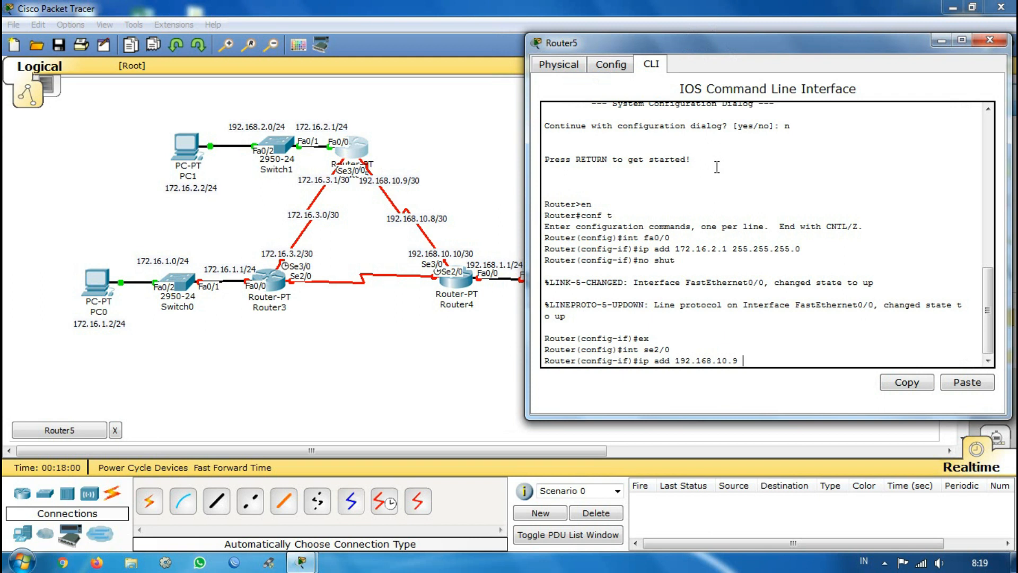
{"action": "type", "text": "5.255.252"}
{"action": "key", "text": "Return"}
{"action": "type", "text": "no shut"}
{"action": "key", "text": "Return"}
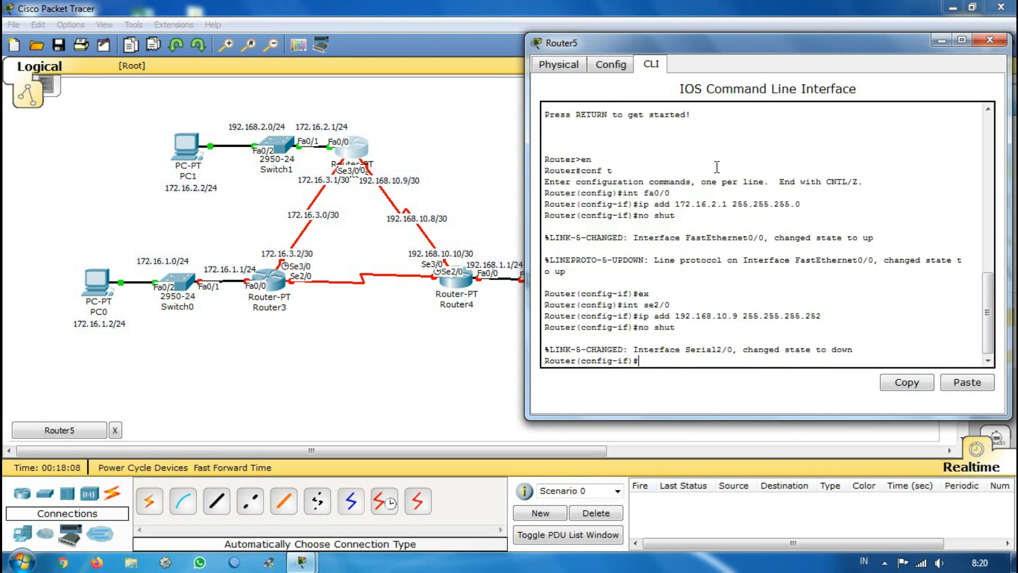
{"action": "type", "text": "ex"}
{"action": "key", "text": "Return"}
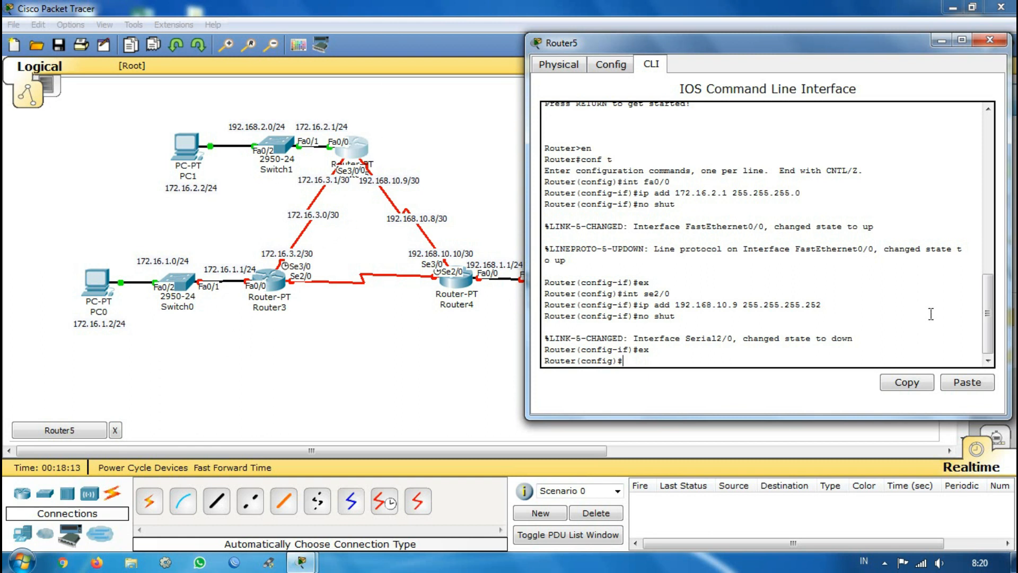
Step: Configure Router5's interface se3/0 with IP address 172.16.3.1 and mask 255.255.255.0, enable it, and close the router's window
{"action": "type", "text": "int se3/0"}
{"action": "key", "text": "Return"}
{"action": "type", "text": "ip add 192.,1"}
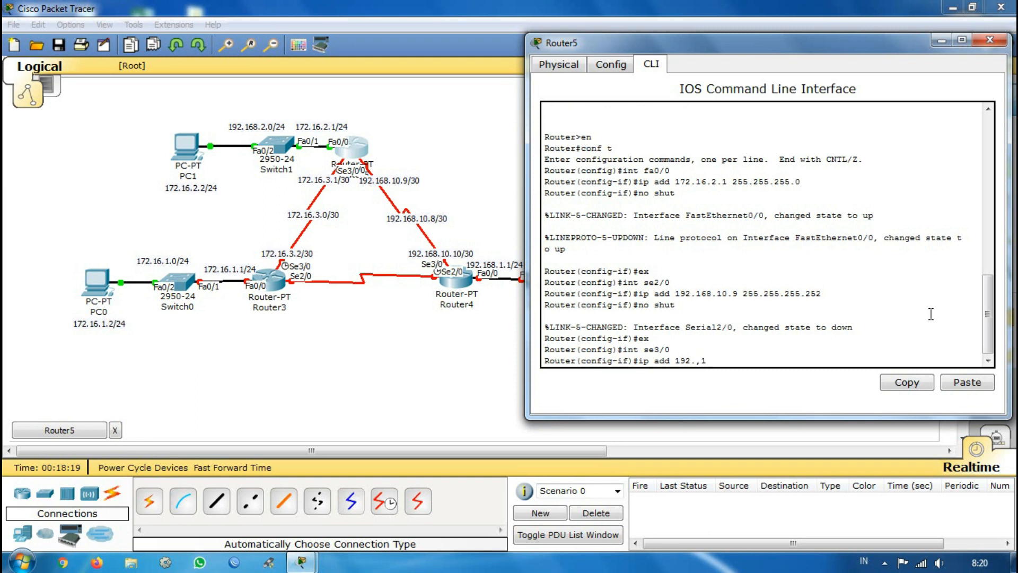
{"action": "type", "text": "72,16,"}
{"action": "key", "text": "BackSpace"}
{"action": "key", "text": "BackSpace"}
{"action": "key", "text": "BackSpace"}
{"action": "key", "text": "BackSpace"}
{"action": "type", "text": ".16.3.1 255.255.255.0"}
{"action": "key", "text": "Return"}
{"action": "type", "text": "no shut"}
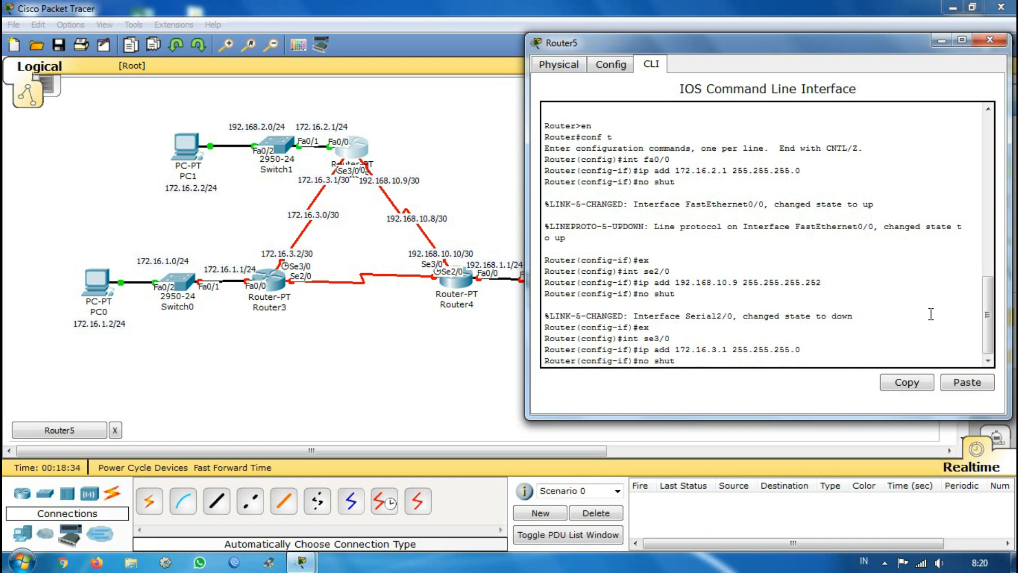
{"action": "key", "text": "Return"}
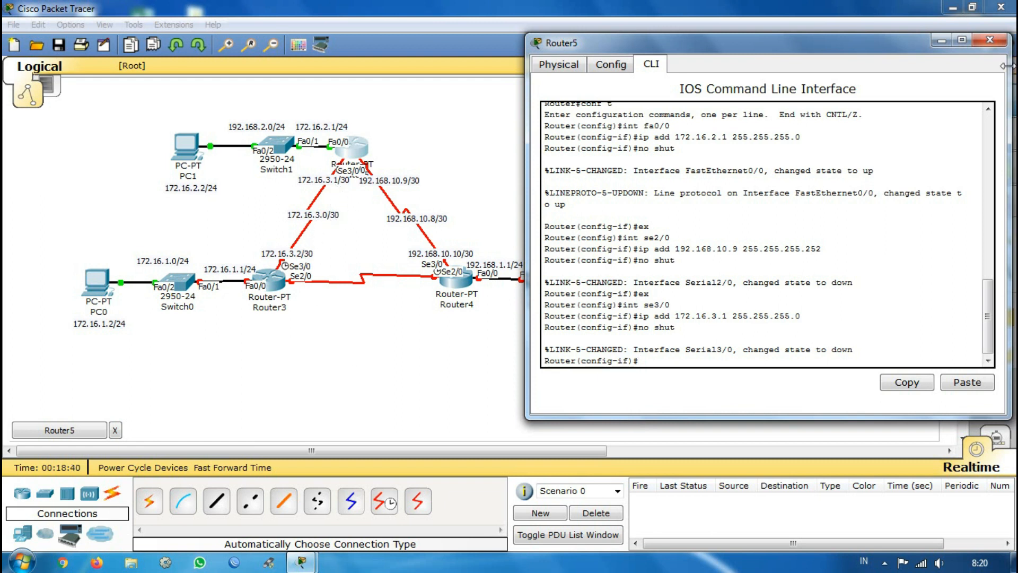
{"action": "left_click", "coordinate": [987, 41]}
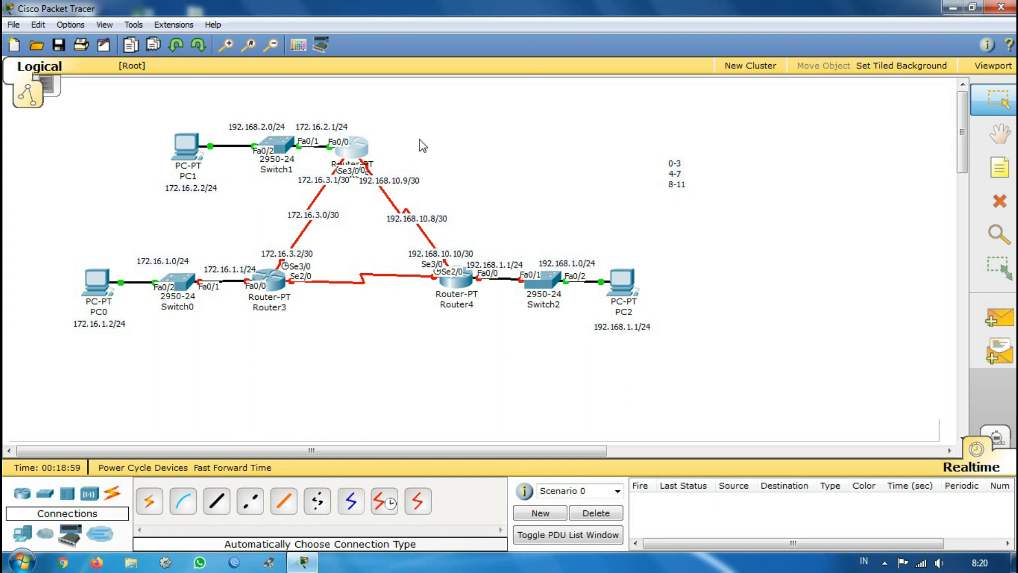
Step: Open Router3's command-line interface with its window beside the topology
{"action": "left_click", "coordinate": [277, 286]}
{"action": "left_click_drag", "start_coordinate": [402, 88], "coordinate": [840, 58]}
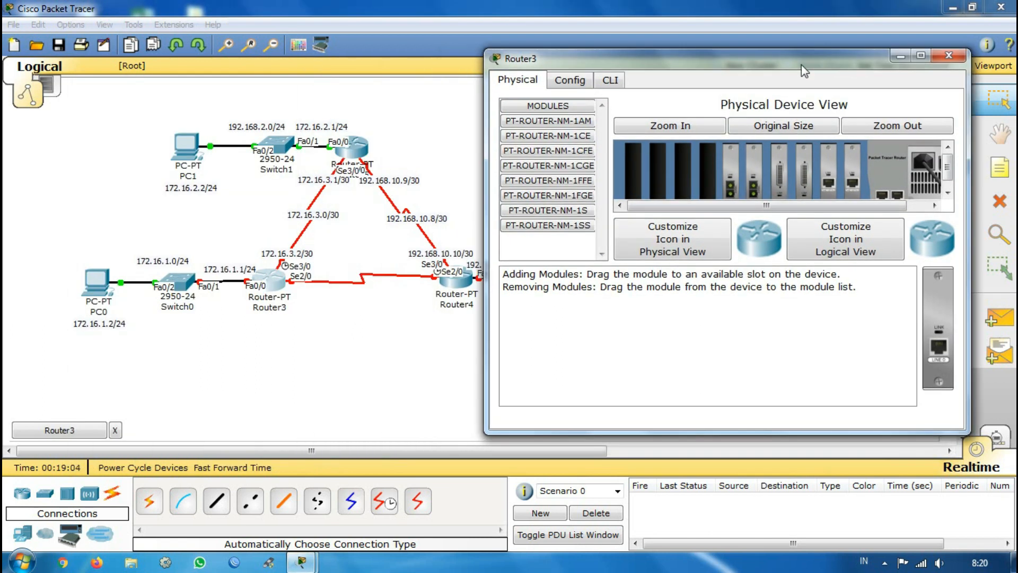
{"action": "left_click", "coordinate": [610, 81]}
Step: Decline Router3's initial configuration dialog and enter global configuration mode
{"action": "type", "text": "n"}
{"action": "key", "text": "Return"}
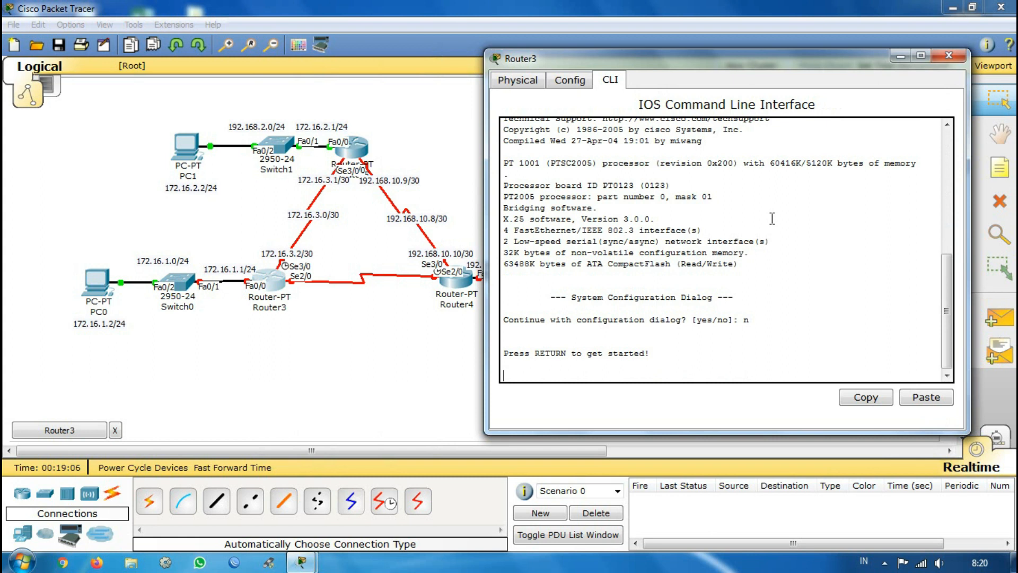
{"action": "key", "text": "Return"}
{"action": "type", "text": "en"}
{"action": "key", "text": "Return"}
{"action": "type", "text": "conf t"}
{"action": "key", "text": "Return"}
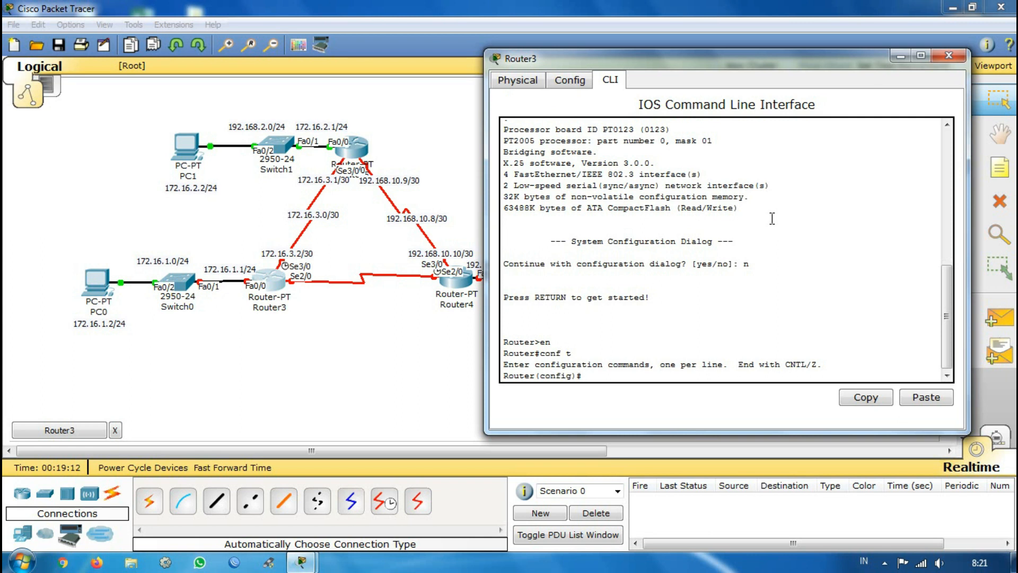
Step: Configure Router3's interface fa0/0 with IP address 172.16.1.1 and mask 255.255.255.0, enable it, and return to global configuration mode
{"action": "type", "text": "int se0/0"}
{"action": "key", "text": "Return"}
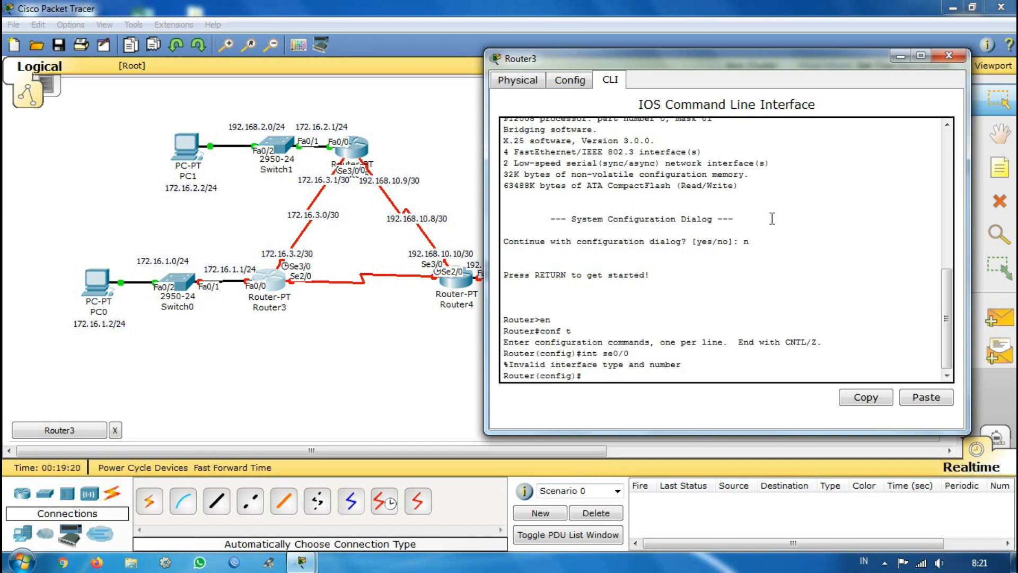
{"action": "type", "text": "int fa0/0"}
{"action": "key", "text": "Return"}
{"action": "type", "text": "ip add 192.,"}
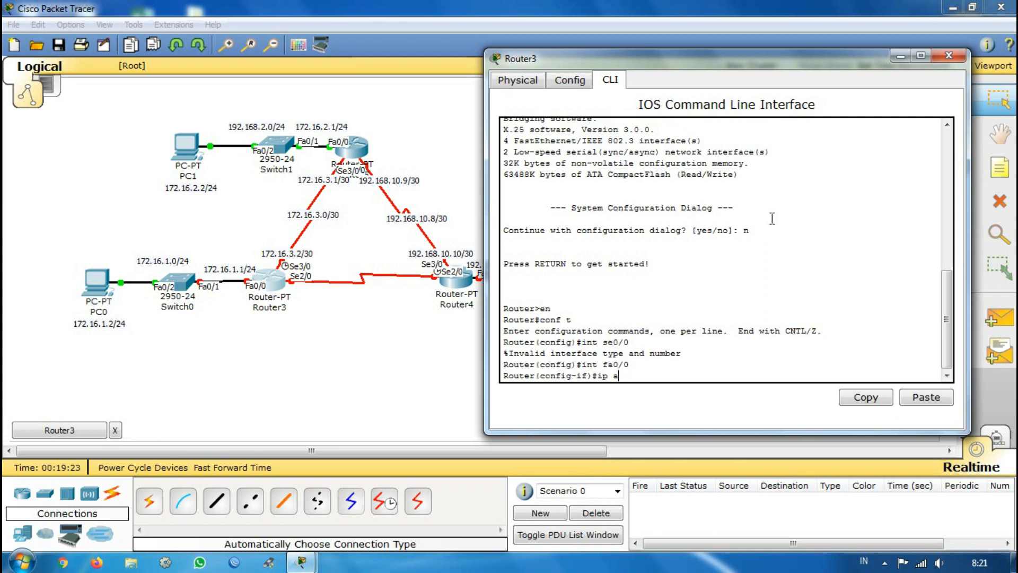
{"action": "key", "text": "BackSpace"}
{"action": "key", "text": "BackSpace"}
{"action": "type", "text": "72.16.1.1 255.255.255.0"}
{"action": "key", "text": "Return"}
{"action": "type", "text": "no shut"}
{"action": "key", "text": "Return"}
{"action": "type", "text": "ex"}
{"action": "key", "text": "Return"}
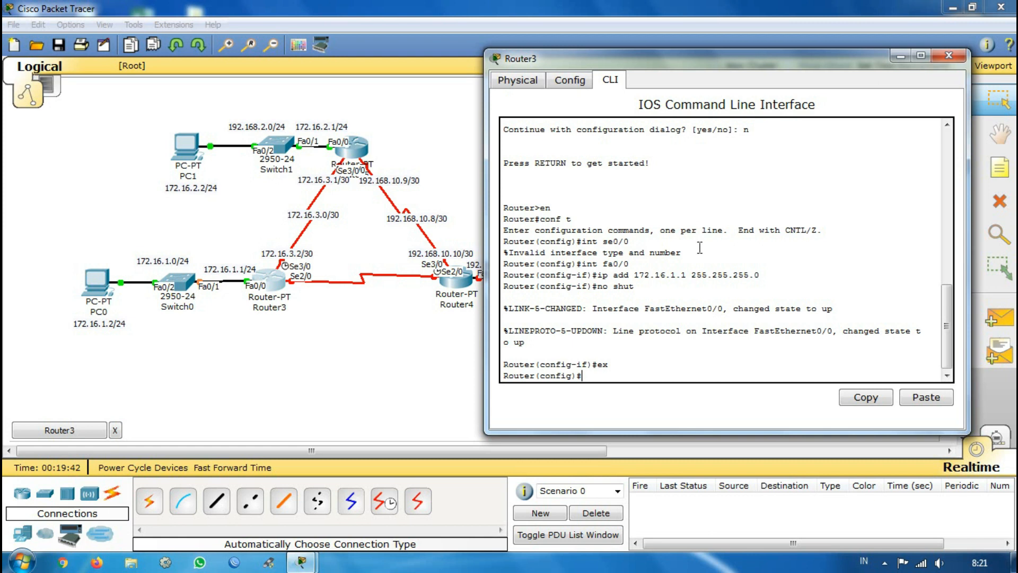
Step: Enter interface configuration for Router3's se2/0, begin its IP address command with 192, and place the router's window beside the topology
{"action": "type", "text": "int se2/0"}
{"action": "key", "text": "Return"}
{"action": "type", "text": "iu"}
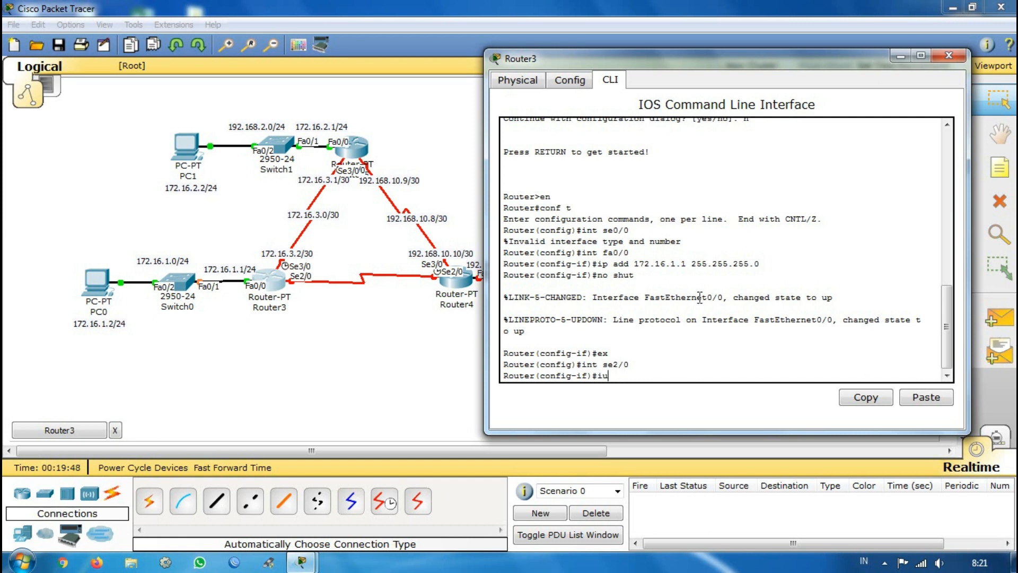
{"action": "key", "text": "BackSpace"}
{"action": "key", "text": "BackSpace"}
{"action": "type", "text": "ip add 192"}
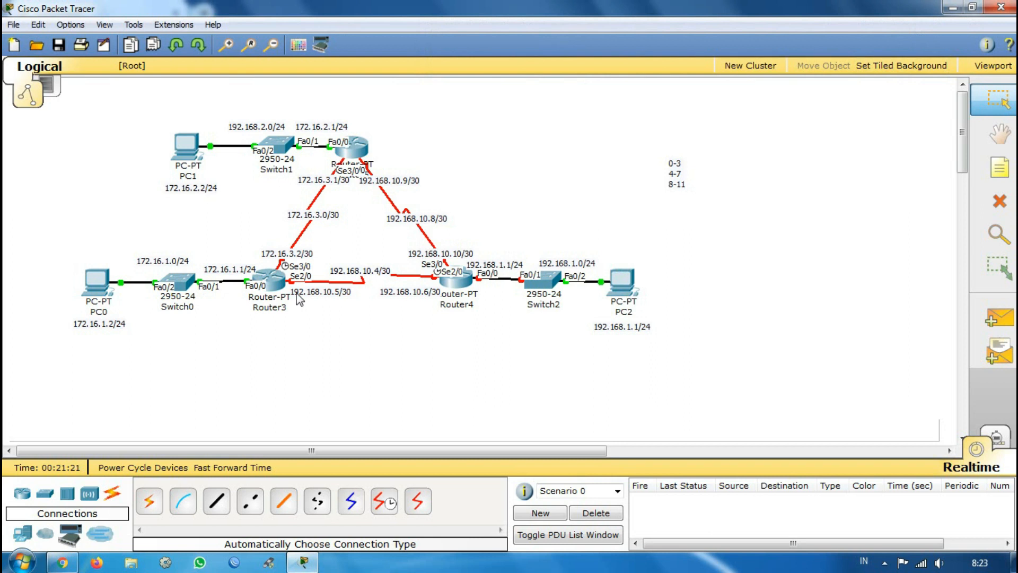
{"action": "mouse_move", "coordinate": [490, 286]}
{"action": "double_click", "coordinate": [272, 282]}
{"action": "left_click_drag", "start_coordinate": [411, 88], "coordinate": [833, 71]}
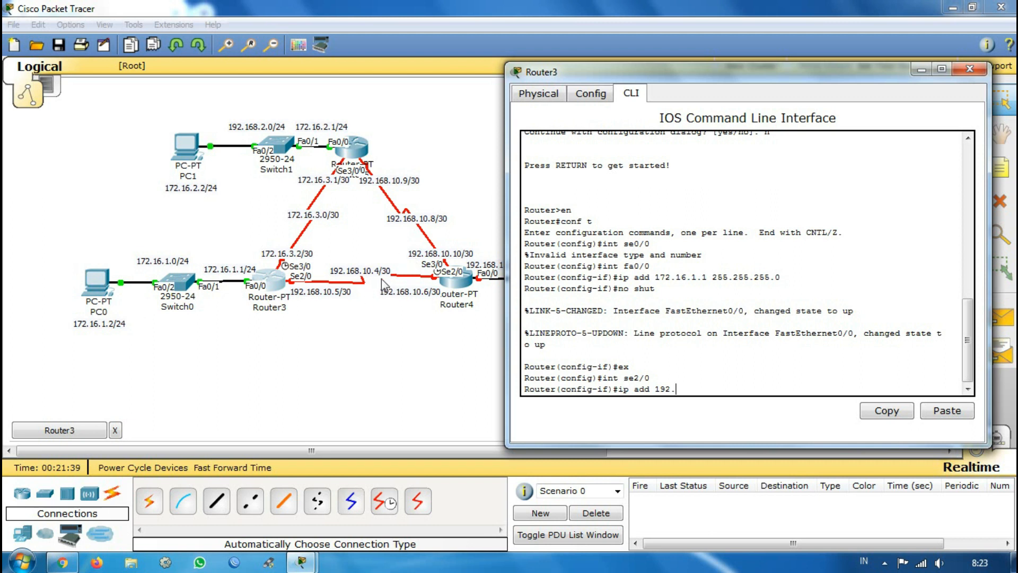
{"action": "left_click_drag", "start_coordinate": [835, 79], "coordinate": [835, 271]}
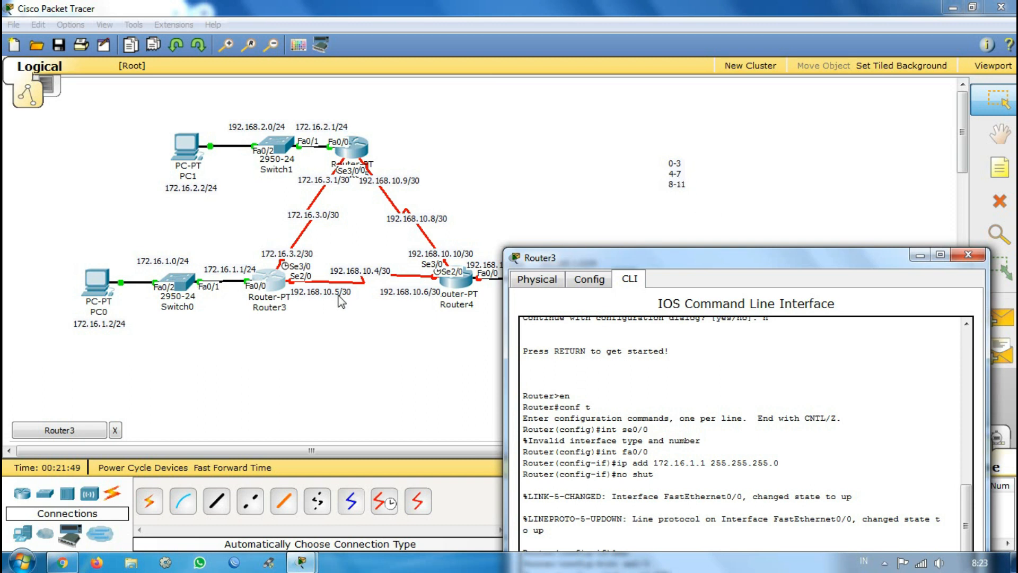
{"action": "left_click_drag", "start_coordinate": [752, 263], "coordinate": [748, 94]}
Step: Complete Router3's se2/0 address as 192.168.10.5 with mask 255.255.255.252, enable the interface, and return to global configuration mode
{"action": "type", "text": "168.10"}
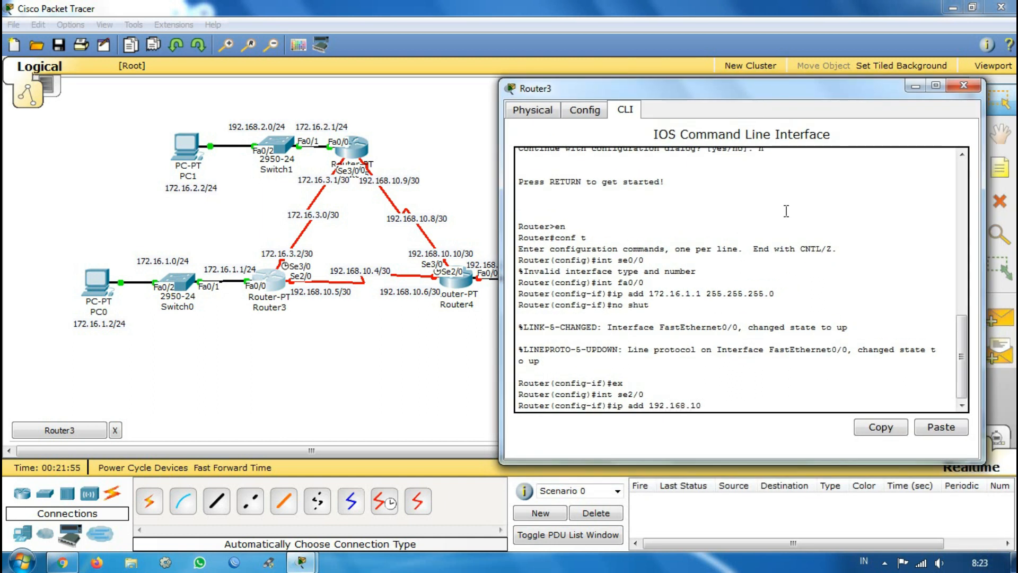
{"action": "type", "text": ".5 235"}
{"action": "key", "text": "BackSpace"}
{"action": "key", "text": "BackSpace"}
{"action": "type", "text": "55.255.255.252"}
{"action": "key", "text": "Return"}
{"action": "type", "text": "no shut"}
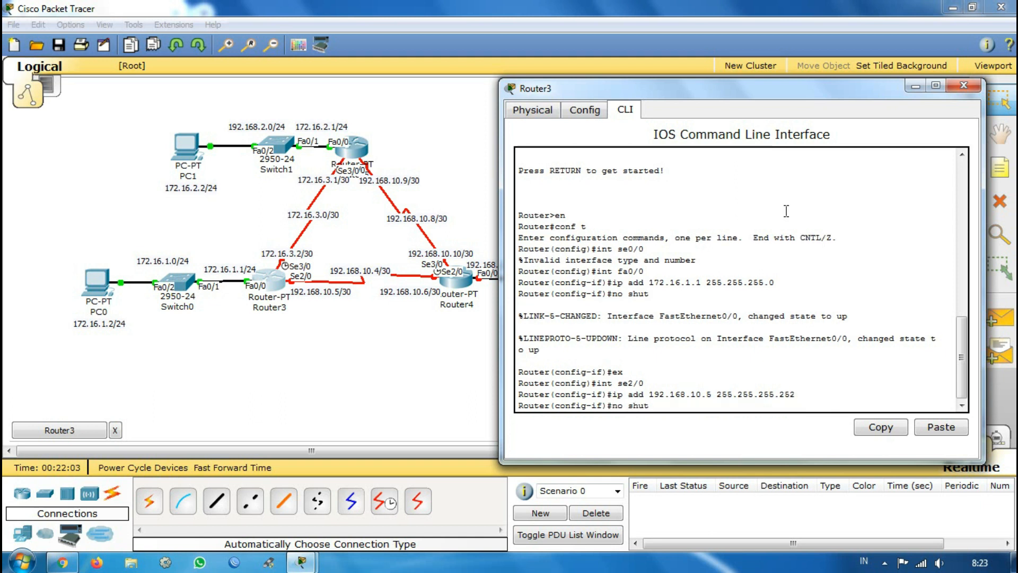
{"action": "key", "text": "Return"}
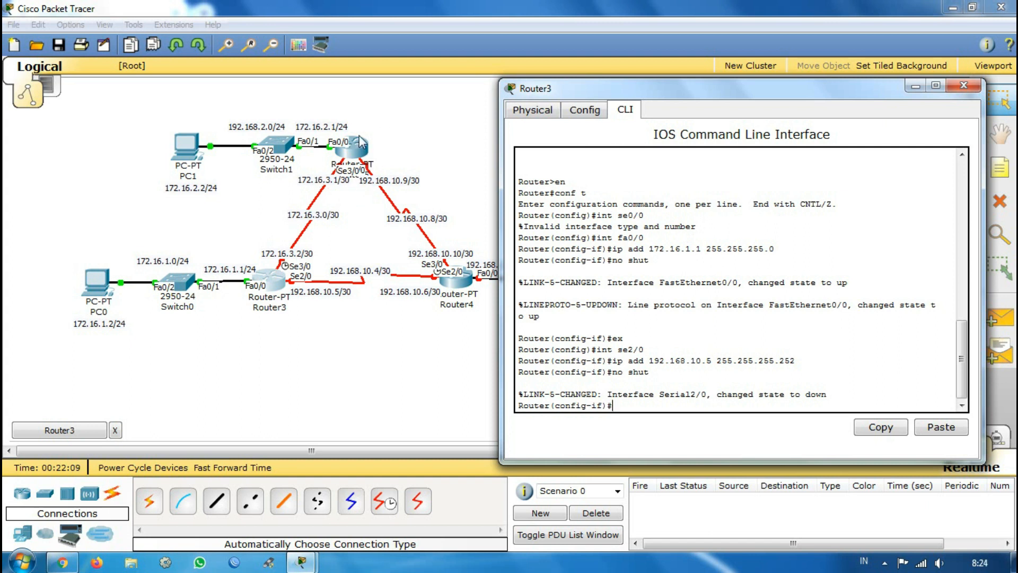
{"action": "type", "text": "ex"}
{"action": "key", "text": "Return"}
Step: Configure Router3's interface se3/0 with IP address 172.16.3.2 and mask 255.255.255.252, enable it, and close the router's window
{"action": "type", "text": "int se3"}
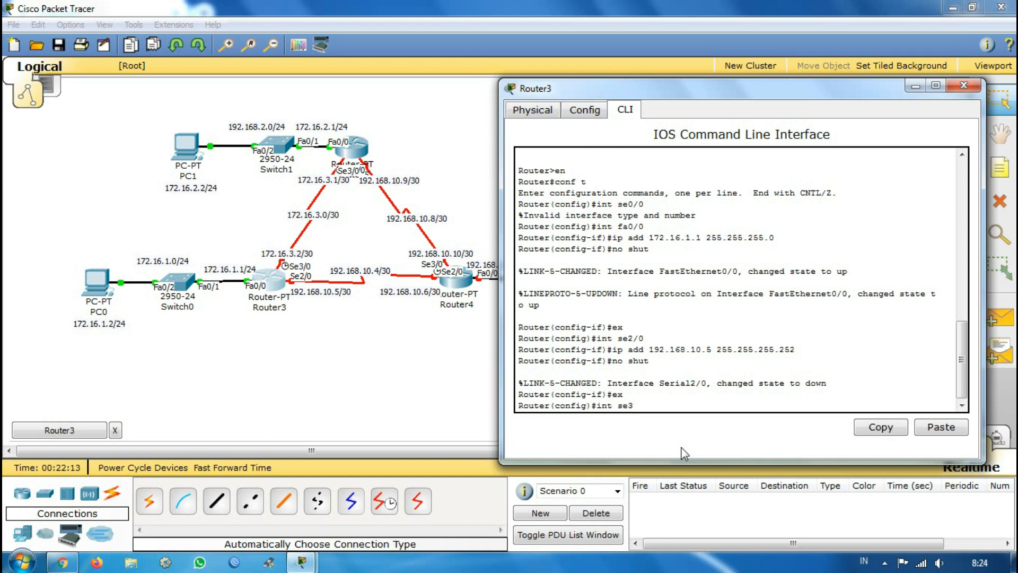
{"action": "type", "text": "/0"}
{"action": "key", "text": "Return"}
{"action": "type", "text": "ip"}
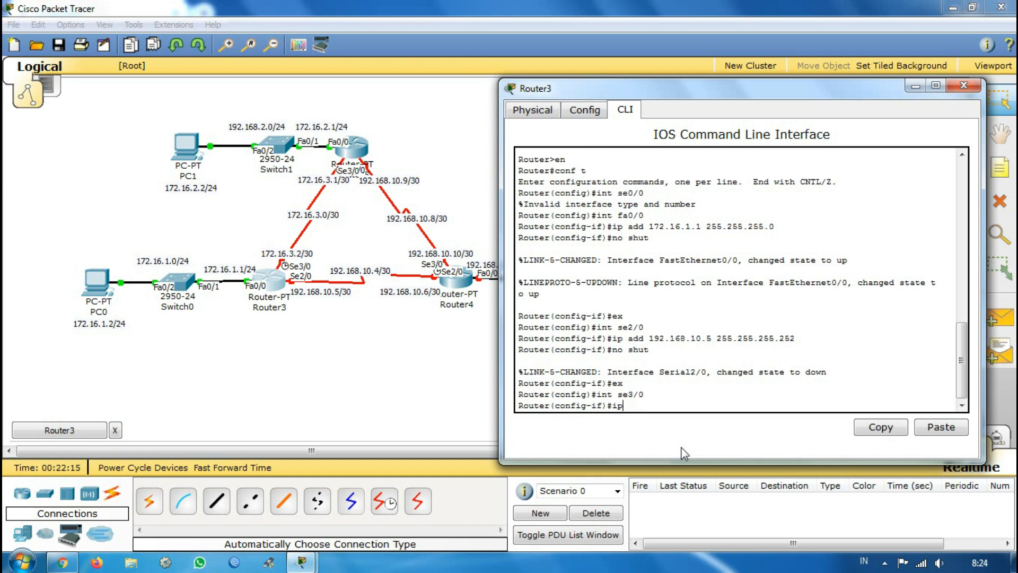
{"action": "type", "text": " add 192.,168"}
{"action": "key", "text": "BackSpace"}
{"action": "key", "text": "BackSpace"}
{"action": "key", "text": "BackSpace"}
{"action": "key", "text": "BackSpace"}
{"action": "key", "text": "BackSpace"}
{"action": "key", "text": "BackSpace"}
{"action": "type", "text": "72.16.3.2 255.2"}
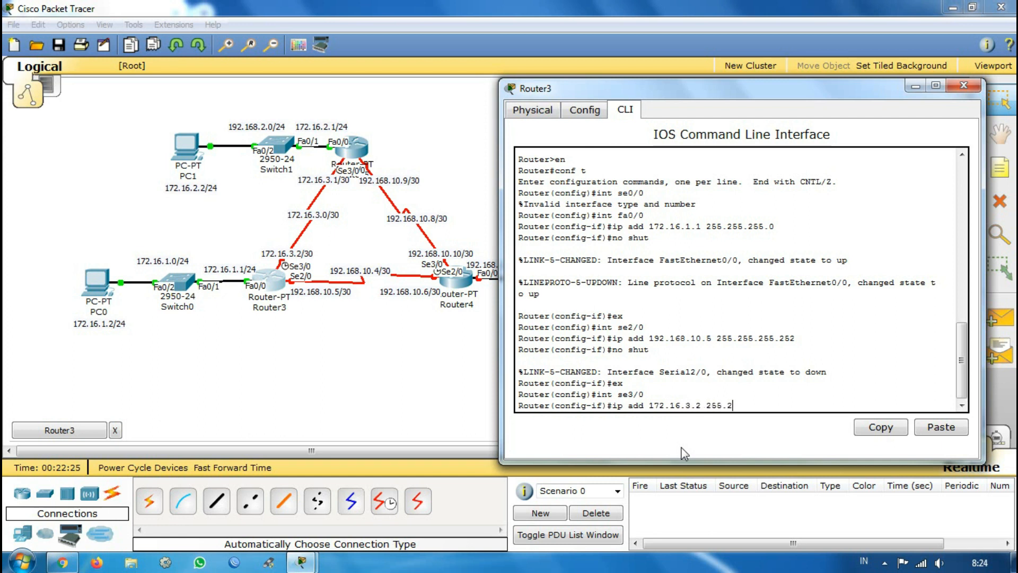
{"action": "type", "text": "55.255.252"}
{"action": "key", "text": "Return"}
{"action": "type", "text": "no shut"}
{"action": "key", "text": "Return"}
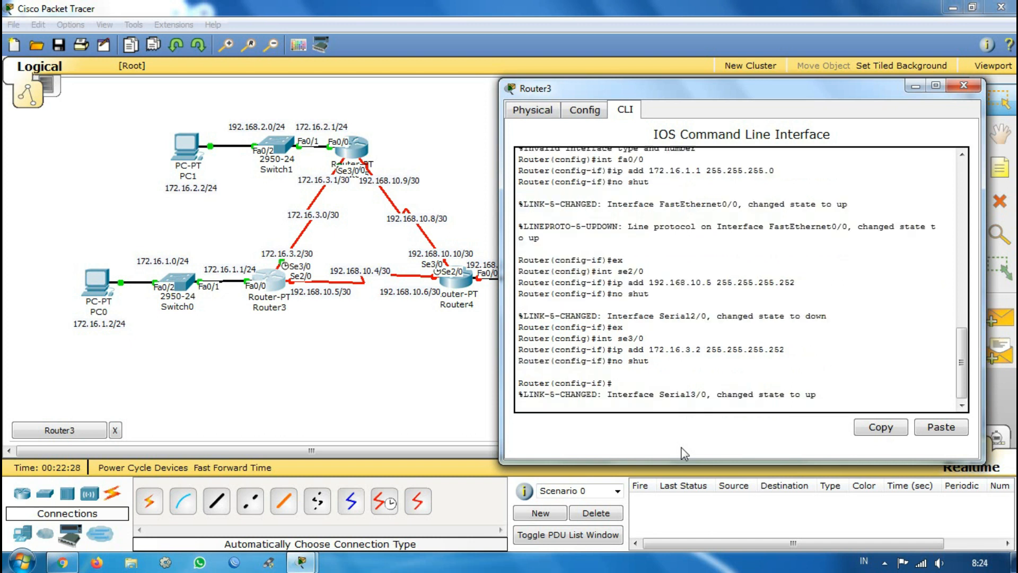
{"action": "left_click", "coordinate": [965, 86]}
Step: Open Router4's command-line interface with its window beside the topology
{"action": "left_click", "coordinate": [463, 286]}
{"action": "left_click_drag", "start_coordinate": [460, 154], "coordinate": [827, 109]}
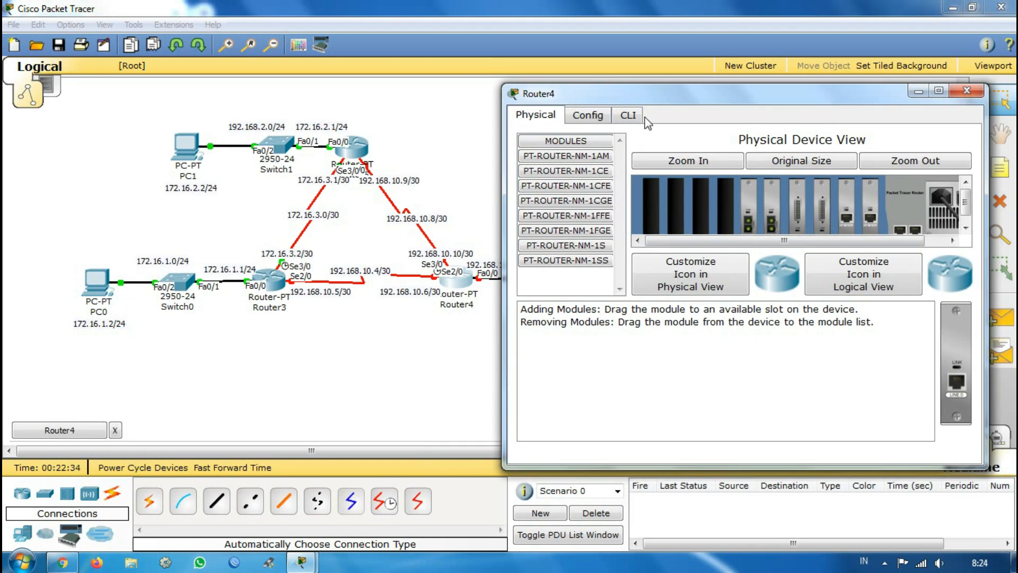
{"action": "left_click", "coordinate": [630, 115]}
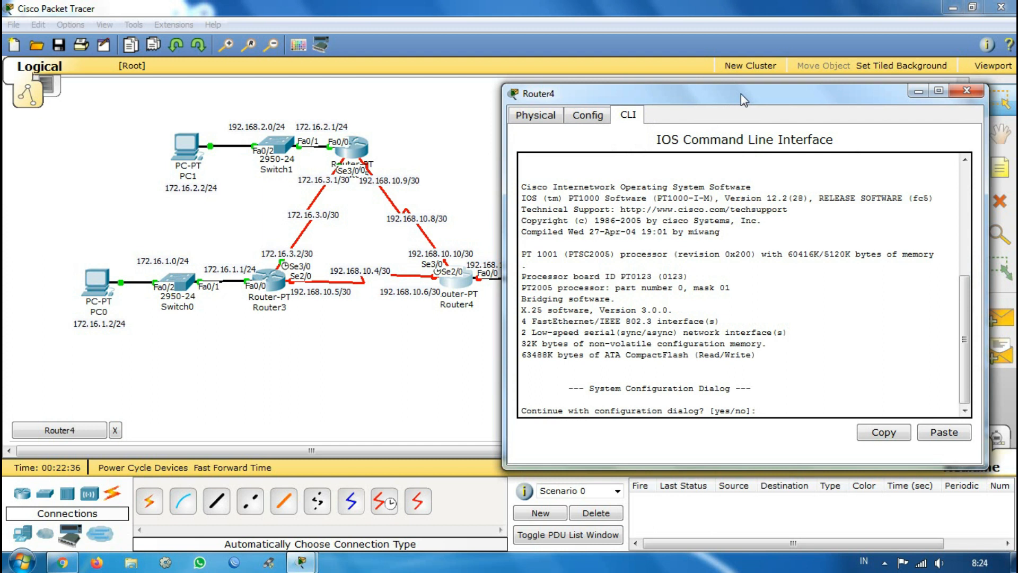
{"action": "left_click_drag", "start_coordinate": [202, 452], "coordinate": [267, 457]}
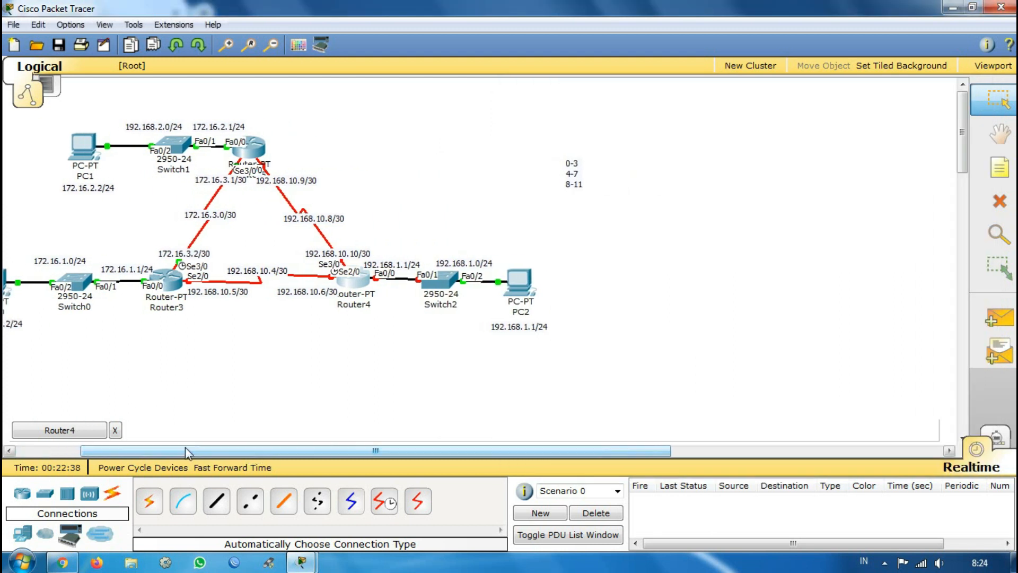
{"action": "left_click", "coordinate": [59, 430]}
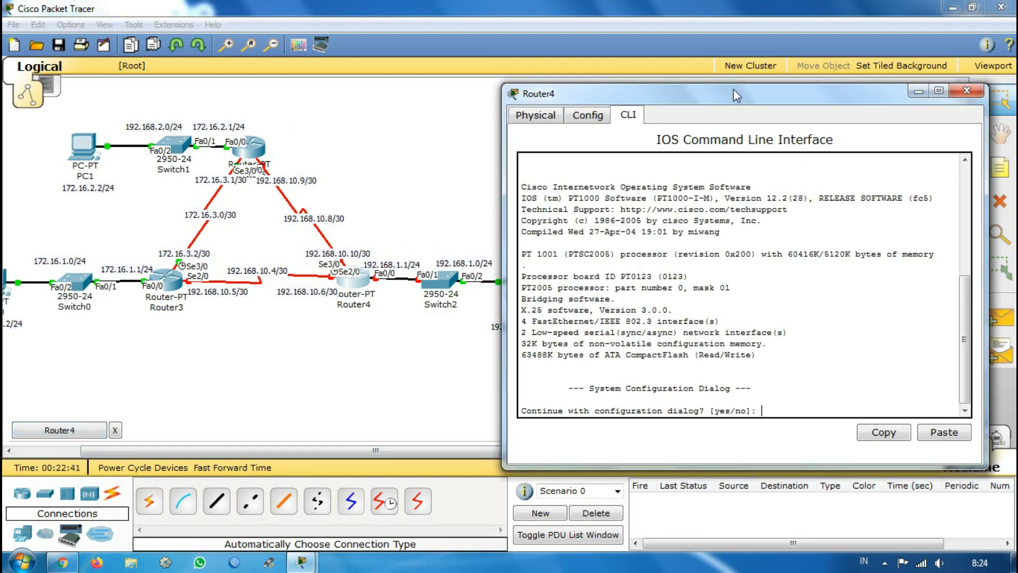
{"action": "left_click_drag", "start_coordinate": [733, 88], "coordinate": [743, 75]}
Step: Decline Router4's initial configuration dialog and enter global configuration mode
{"action": "type", "text": "n"}
{"action": "key", "text": "Return"}
{"action": "key", "text": "Return"}
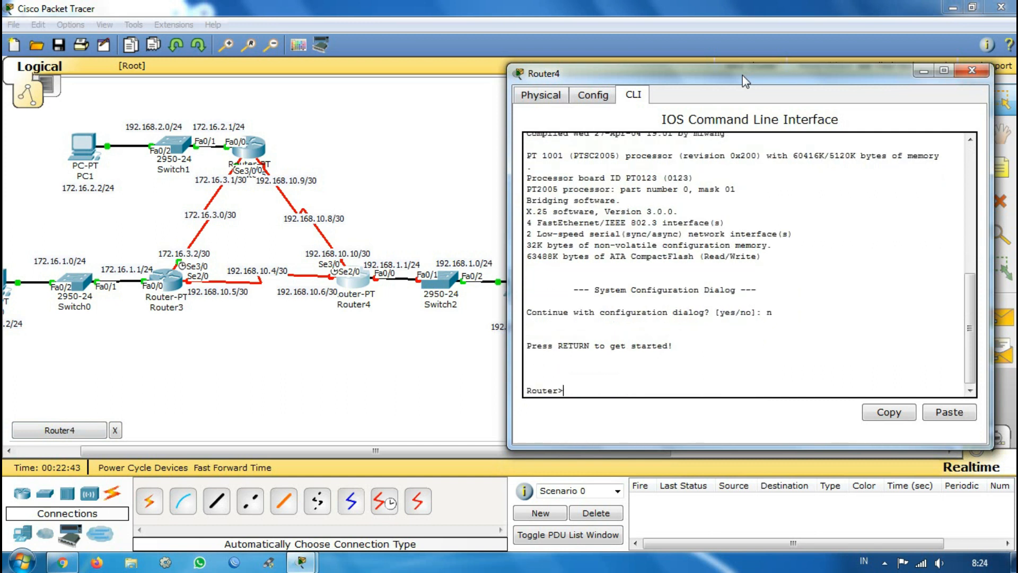
{"action": "type", "text": "en"}
{"action": "key", "text": "Return"}
{"action": "key", "text": "Return"}
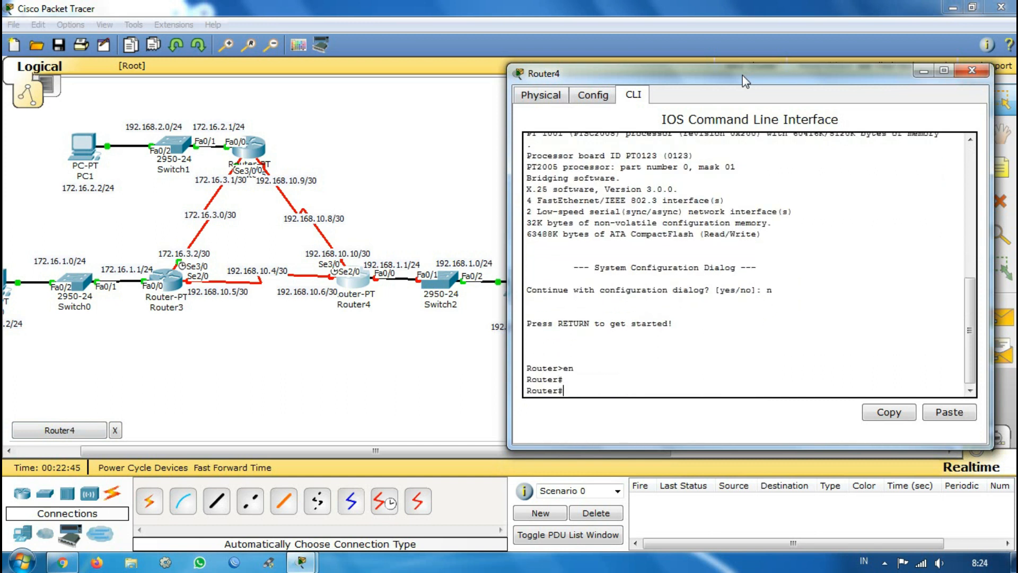
{"action": "type", "text": "conf t"}
{"action": "key", "text": "Return"}
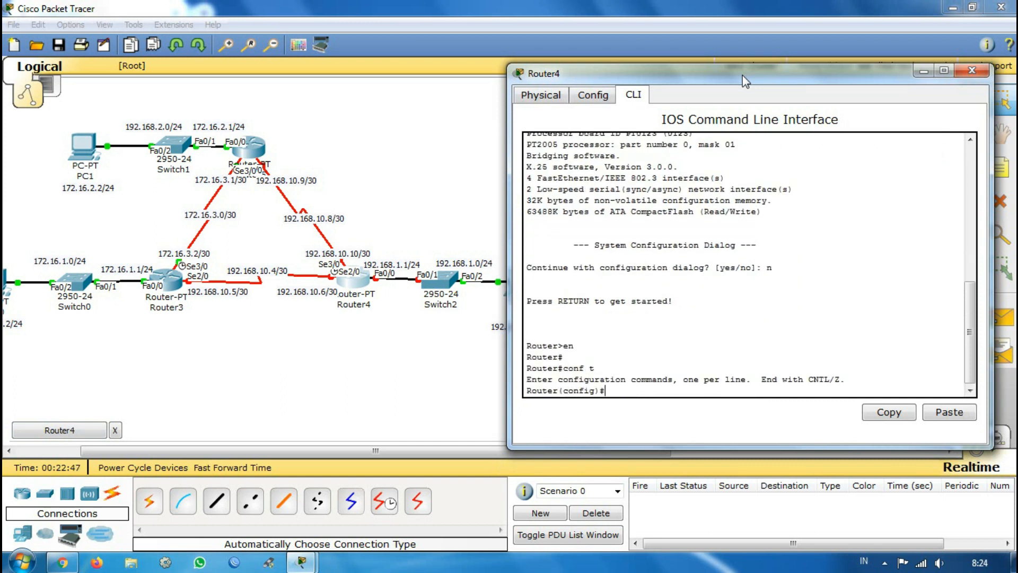
Step: Configure Router4's interface fa0/0 with IP address 192.168.1.1 and mask 255.255.255.0, enable it, and return to global configuration mode
{"action": "type", "text": "int fa0/0"}
{"action": "key", "text": "Return"}
{"action": "type", "text": "ip add 192.168.1.1 26"}
{"action": "key", "text": "BackSpace"}
{"action": "type", "text": "55.2565"}
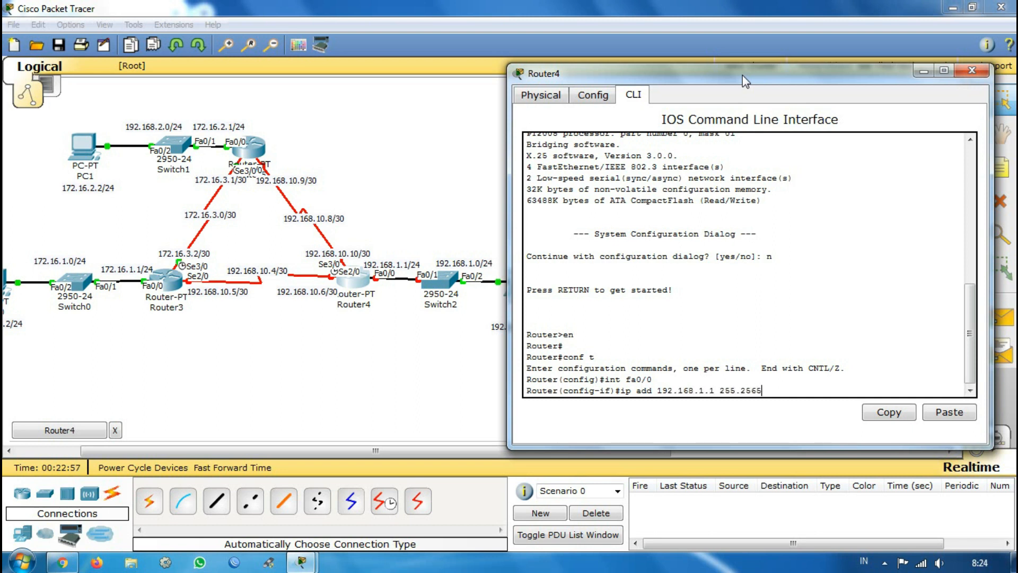
{"action": "key", "text": "BackSpace"}
{"action": "key", "text": "BackSpace"}
{"action": "type", "text": "5.255.0"}
{"action": "key", "text": "Return"}
{"action": "type", "text": "no shut"}
{"action": "key", "text": "Return"}
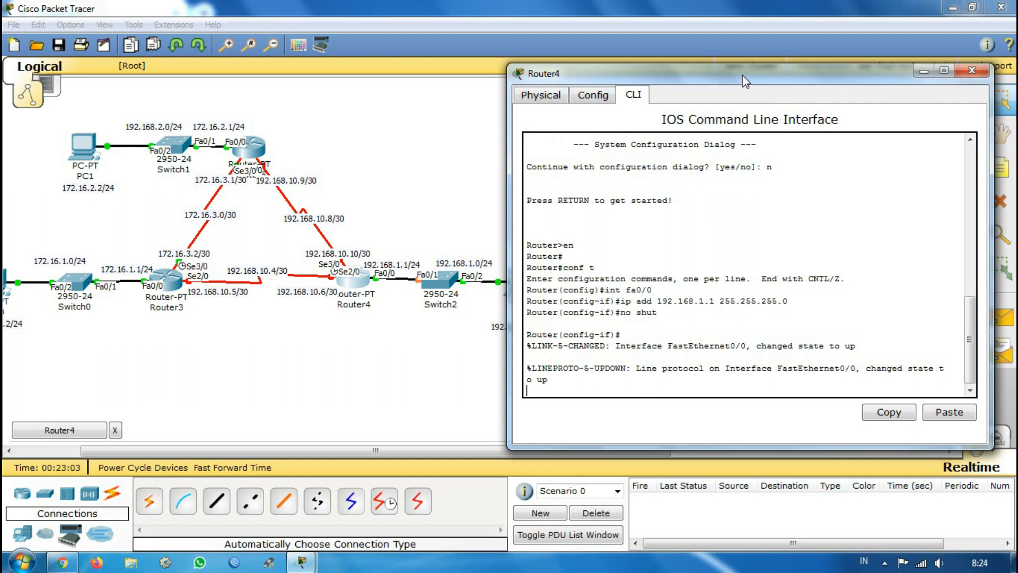
{"action": "type", "text": "ex"}
{"action": "key", "text": "Return"}
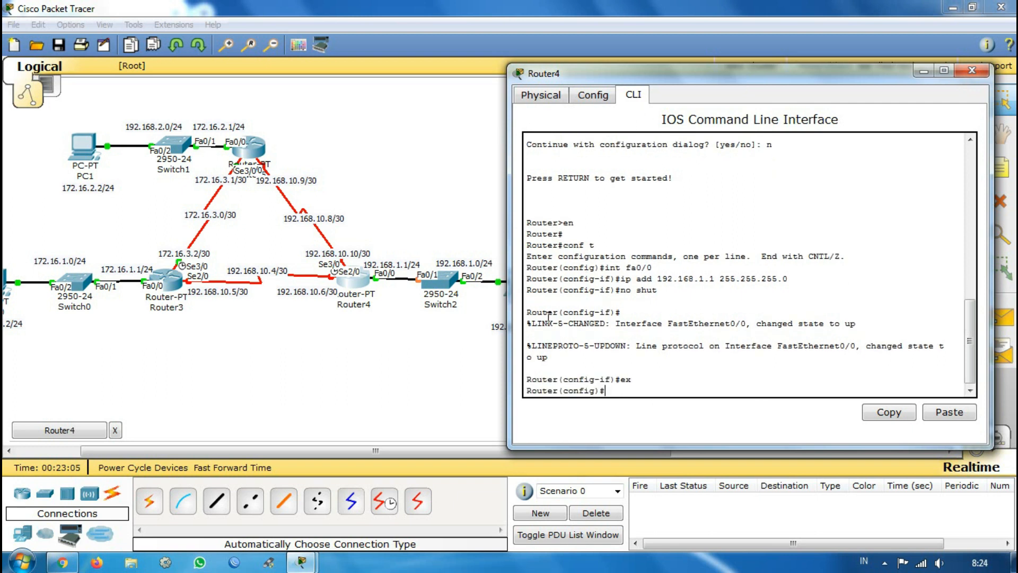
Step: Configure Router4's interface se2/0 with IP address 192.168.10.6 and mask 255.255.255.252, enable it, and return to global configuration mode
{"action": "left_click_drag", "start_coordinate": [802, 59], "coordinate": [839, 57]}
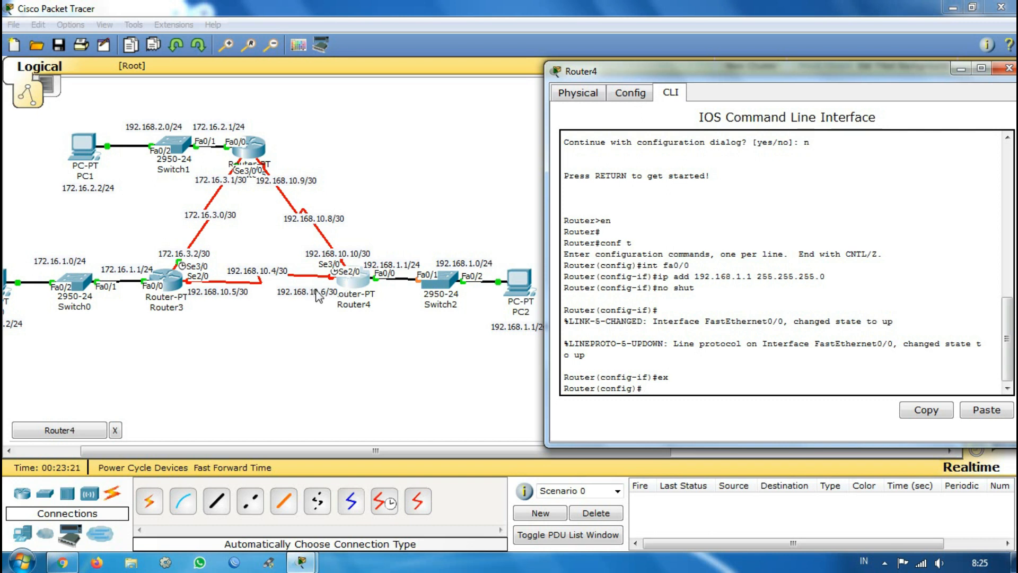
{"action": "type", "text": "in"}
{"action": "type", "text": "t se2/0"}
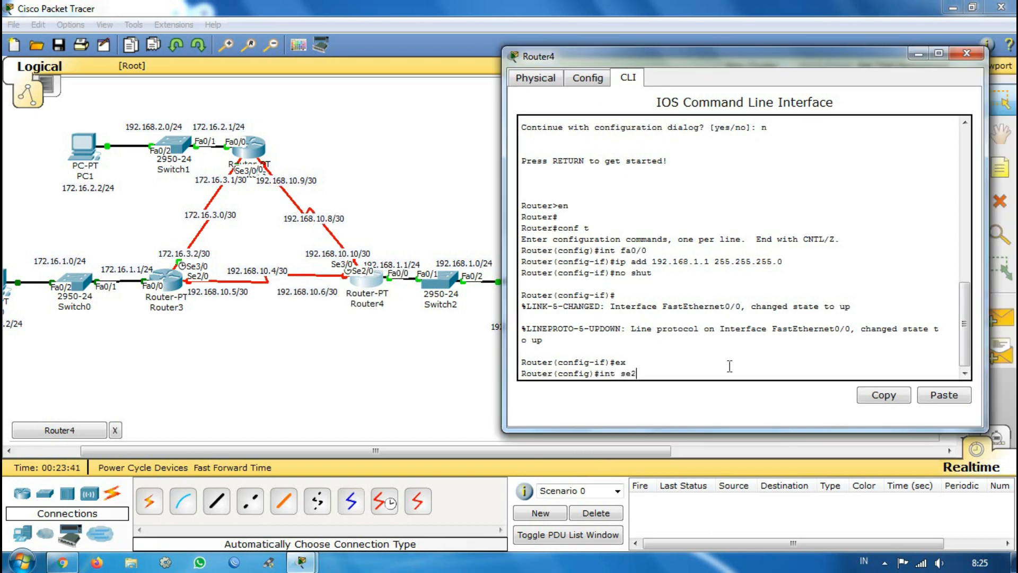
{"action": "key", "text": "Return"}
{"action": "type", "text": "ip add 192.,"}
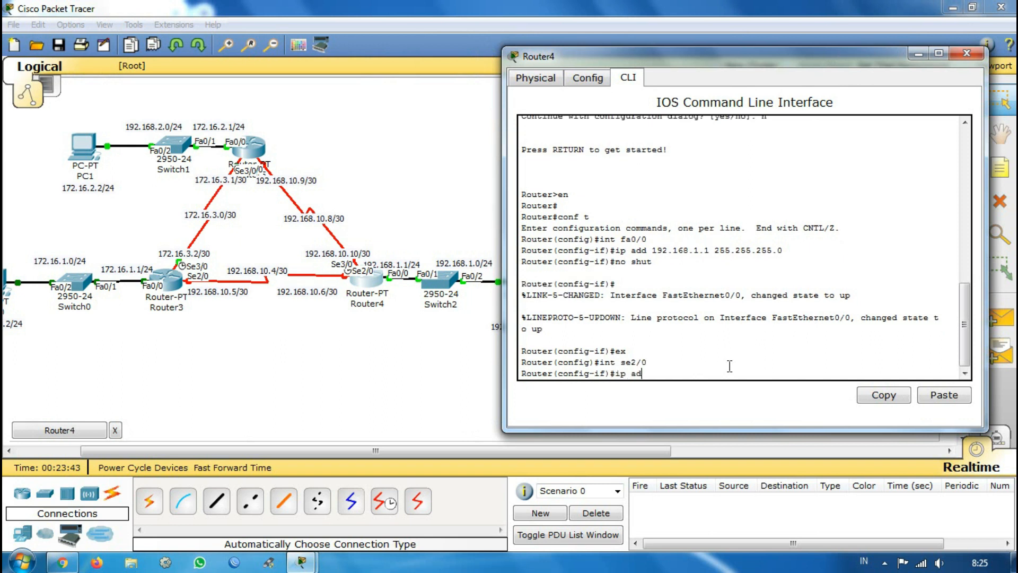
{"action": "key", "text": "BackSpace"}
{"action": "type", "text": "168.10.6 255.255.255.252"}
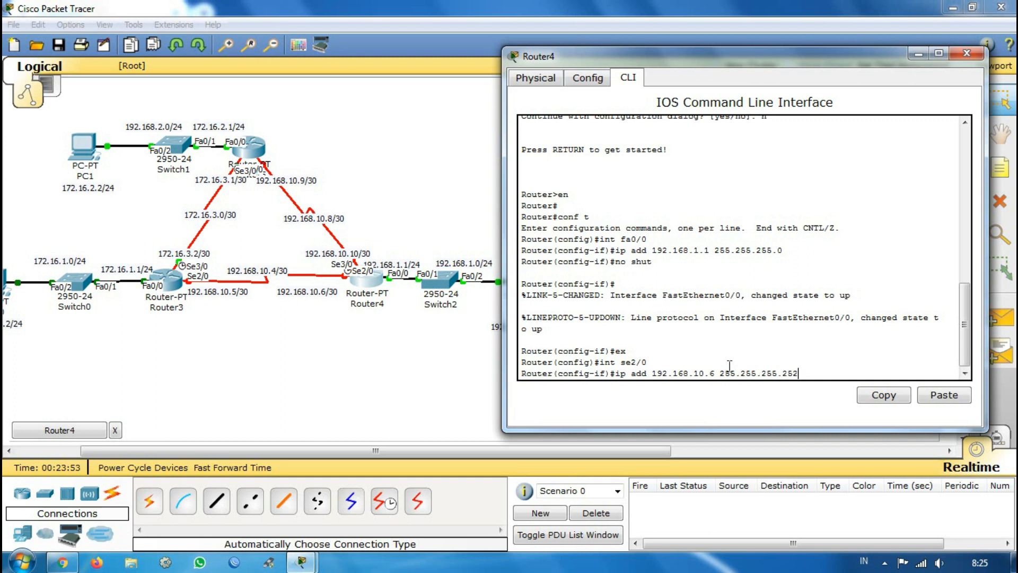
{"action": "key", "text": "Return"}
{"action": "type", "text": "no shut"}
{"action": "key", "text": "Return"}
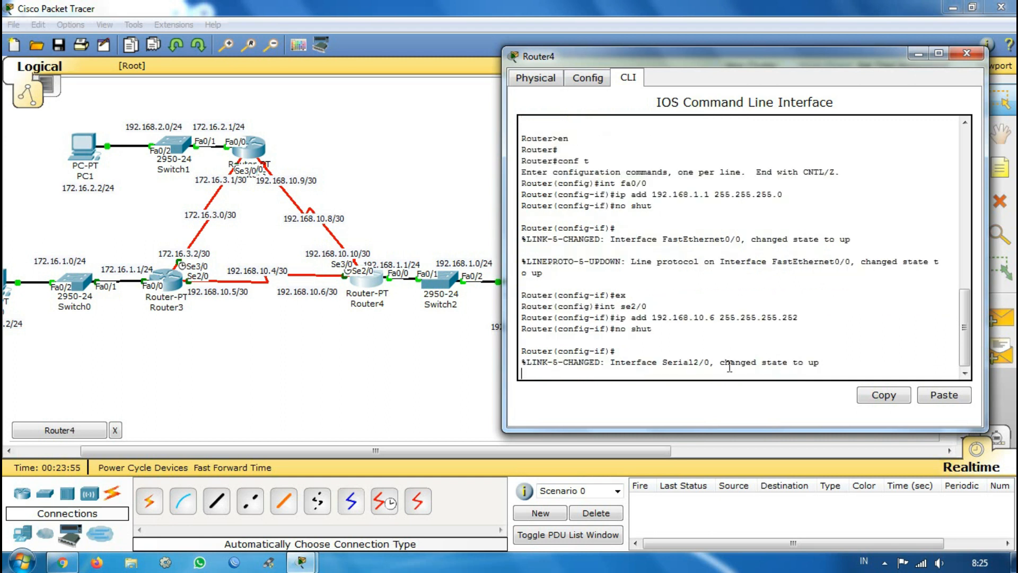
{"action": "key", "text": "Return"}
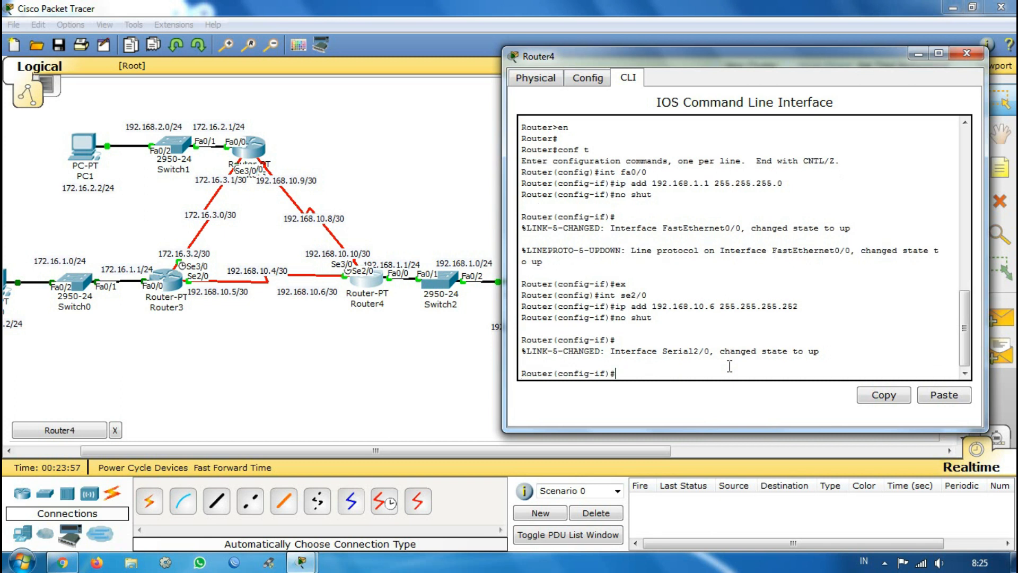
{"action": "type", "text": "ex"}
{"action": "key", "text": "Return"}
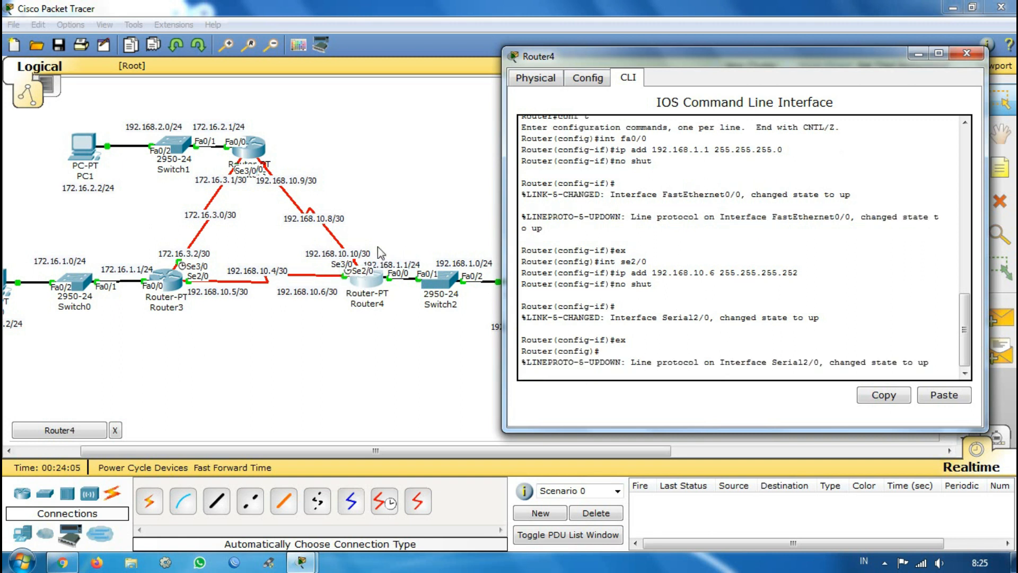
Step: Leave Router4's global configuration mode and enter it again from privileged mode
{"action": "key", "text": "Return"}
{"action": "type", "text": "ex"}
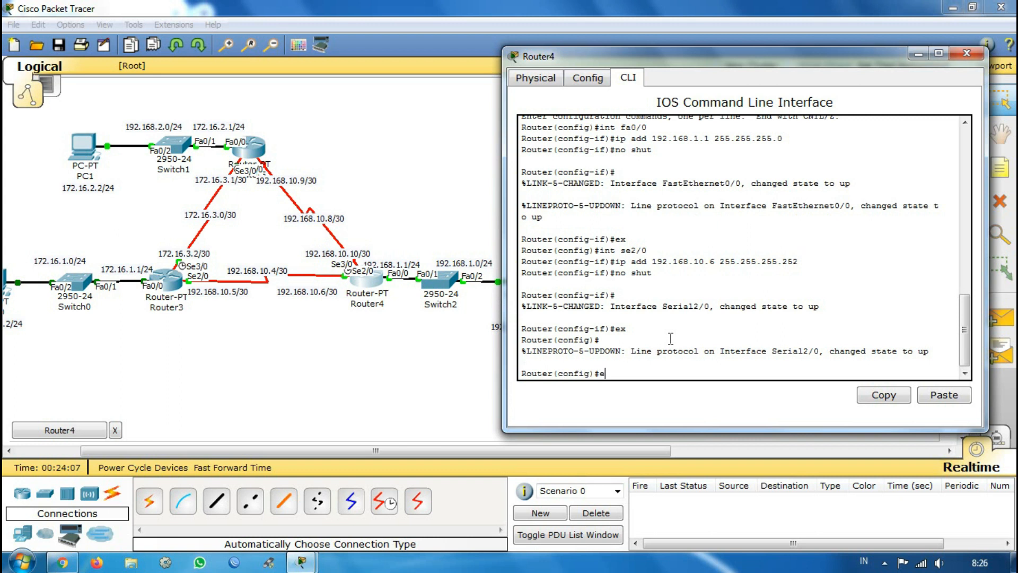
{"action": "key", "text": "Return"}
{"action": "type", "text": "con ft"}
{"action": "key", "text": "Return"}
{"action": "type", "text": "conf t"}
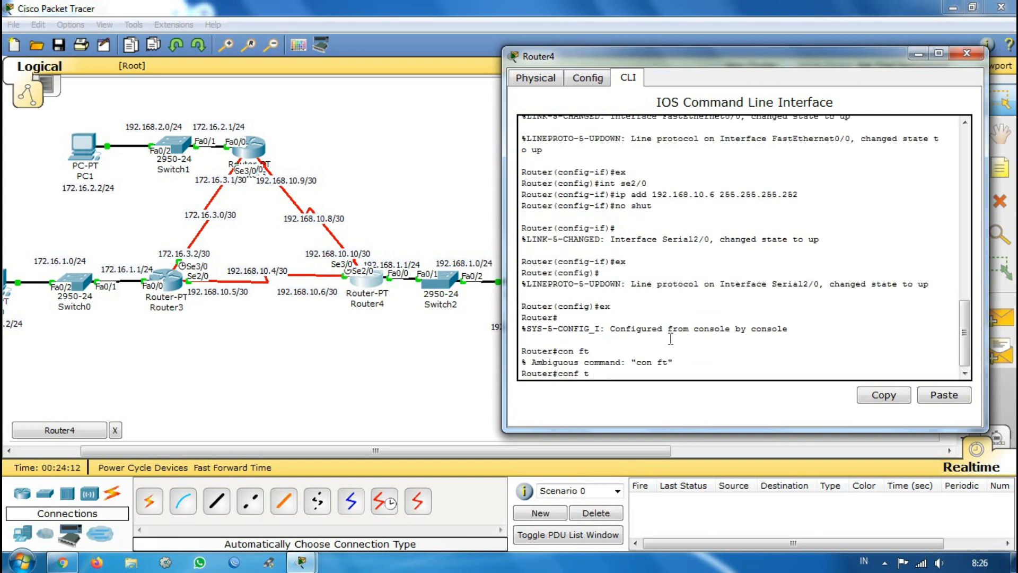
{"action": "key", "text": "Return"}
Step: Configure Router4's interface se3/0 with IP address 192.168.10.10 and mask 255.255.255.252, enable it, and close the router's window
{"action": "type", "text": "int se3/0"}
{"action": "key", "text": "Return"}
{"action": "type", "text": "ip add 192.1"}
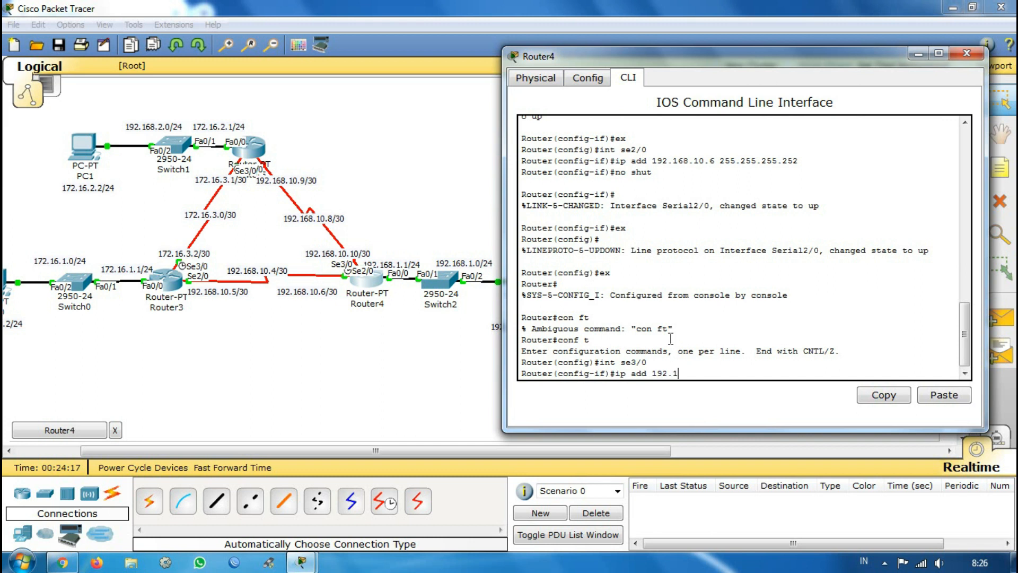
{"action": "type", "text": "68.10.10 255.255.255.25"}
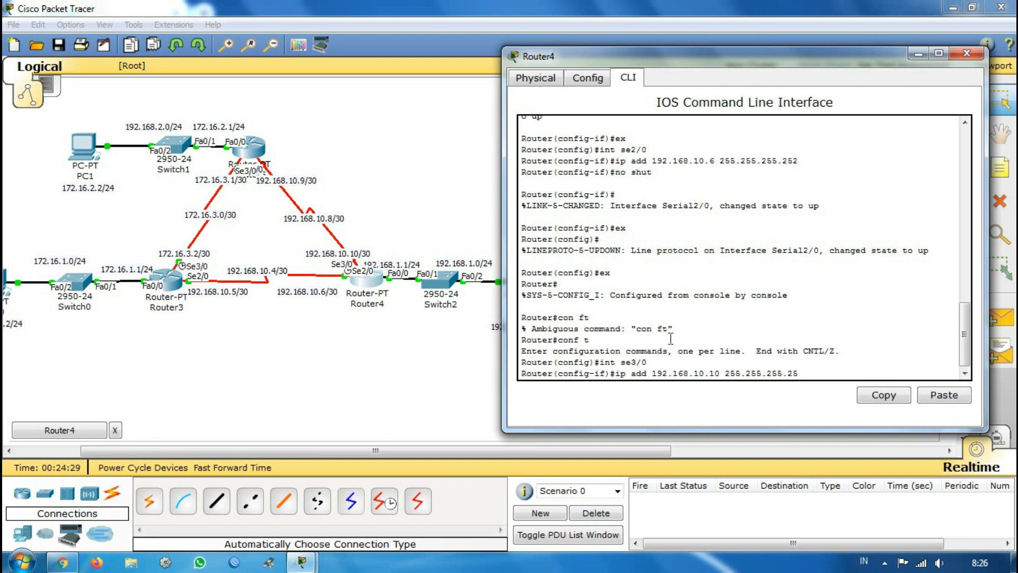
{"action": "type", "text": "2"}
{"action": "key", "text": "Return"}
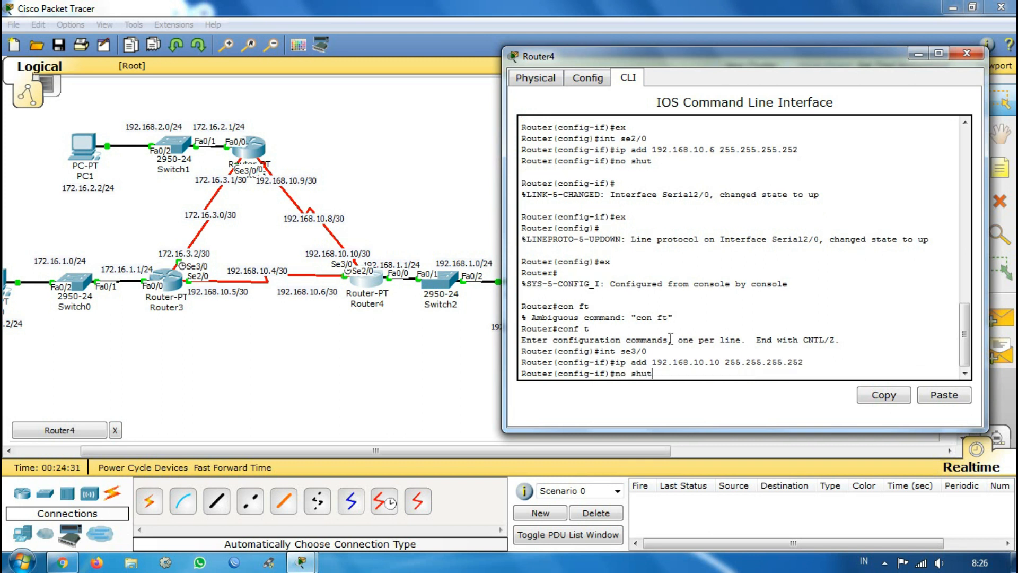
{"action": "key", "text": "Return"}
{"action": "left_click", "coordinate": [970, 53]}
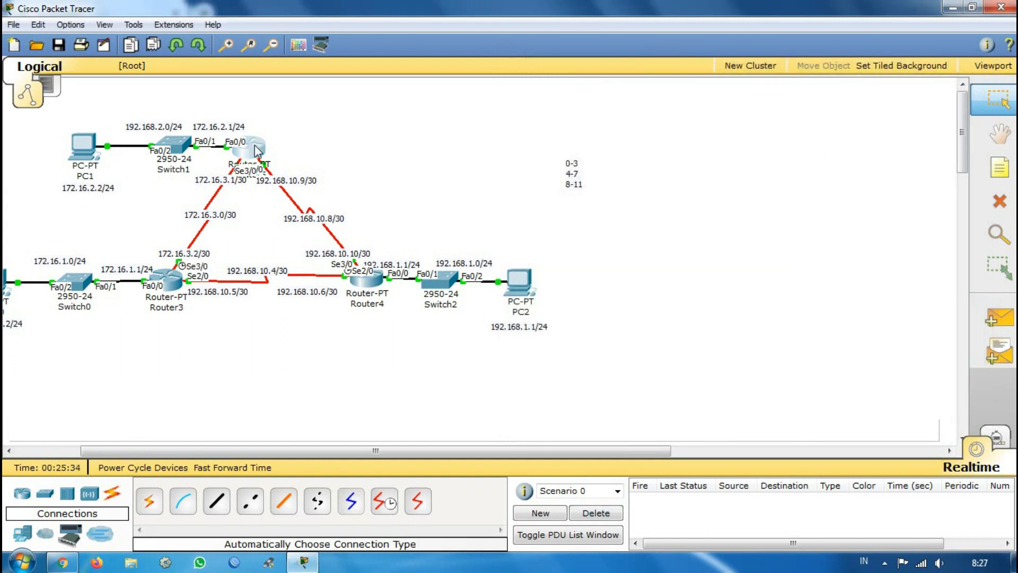
Step: Open Router5's command line and review the IP address and mask assigned to interface se3/0
{"action": "left_click", "coordinate": [254, 149]}
{"action": "left_click_drag", "start_coordinate": [371, 89], "coordinate": [696, 61]}
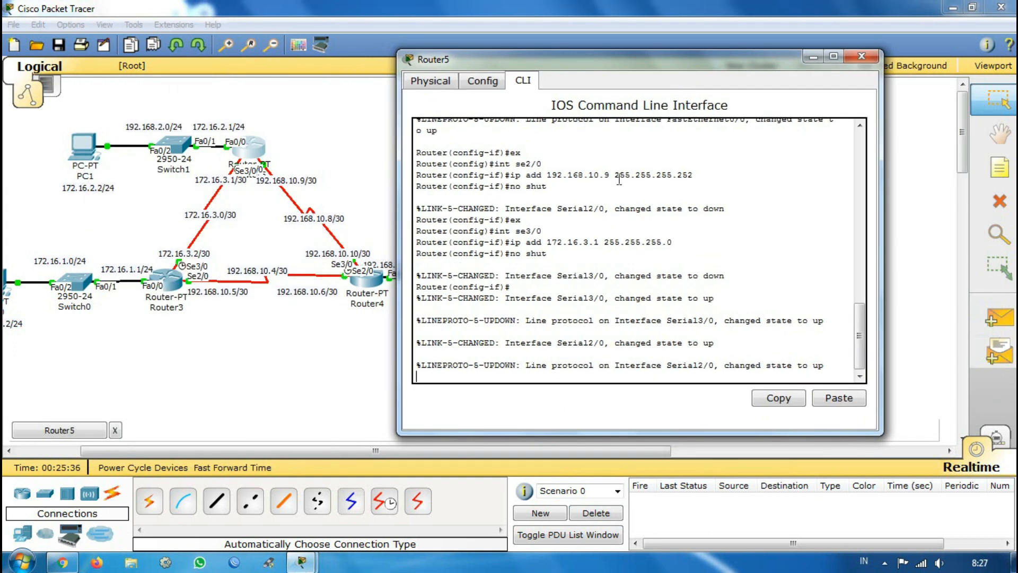
{"action": "scroll", "coordinate": [617, 213], "scroll_direction": "up", "scroll_amount": 5}
{"action": "left_click_drag", "start_coordinate": [552, 244], "coordinate": [700, 242]}
{"action": "left_click", "coordinate": [708, 243]}
{"action": "left_click_drag", "start_coordinate": [532, 244], "coordinate": [686, 243]}
{"action": "left_click", "coordinate": [700, 239]}
{"action": "triple_click", "coordinate": [686, 240]}
{"action": "left_click", "coordinate": [675, 246]}
{"action": "left_click", "coordinate": [694, 246]}
Step: Enter Router5's se3/0 interface configuration again and try to assign 172.16.3.1 with mask 255.255.255.252
{"action": "key", "text": "Return"}
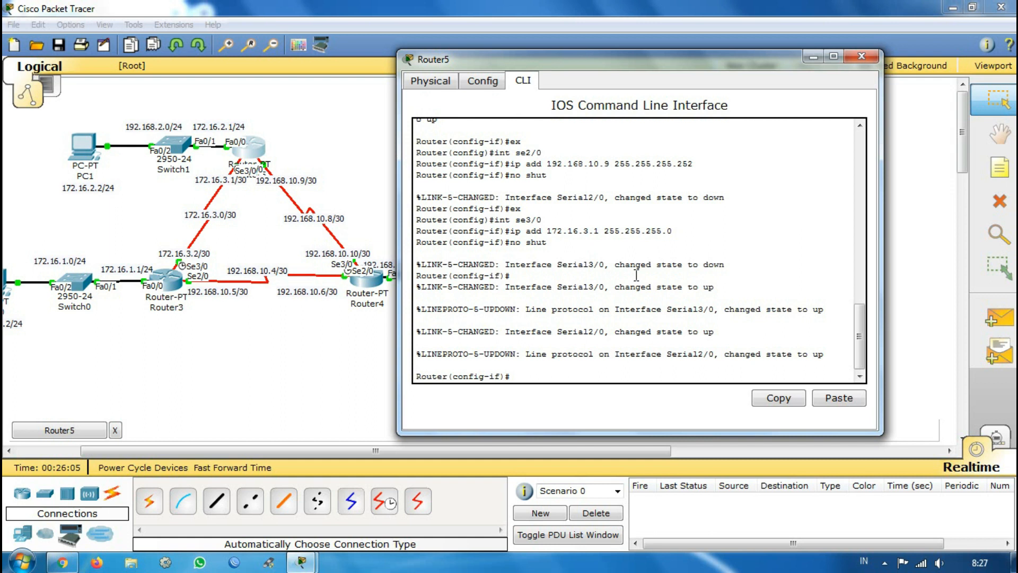
{"action": "type", "text": "ex"}
{"action": "key", "text": "Return"}
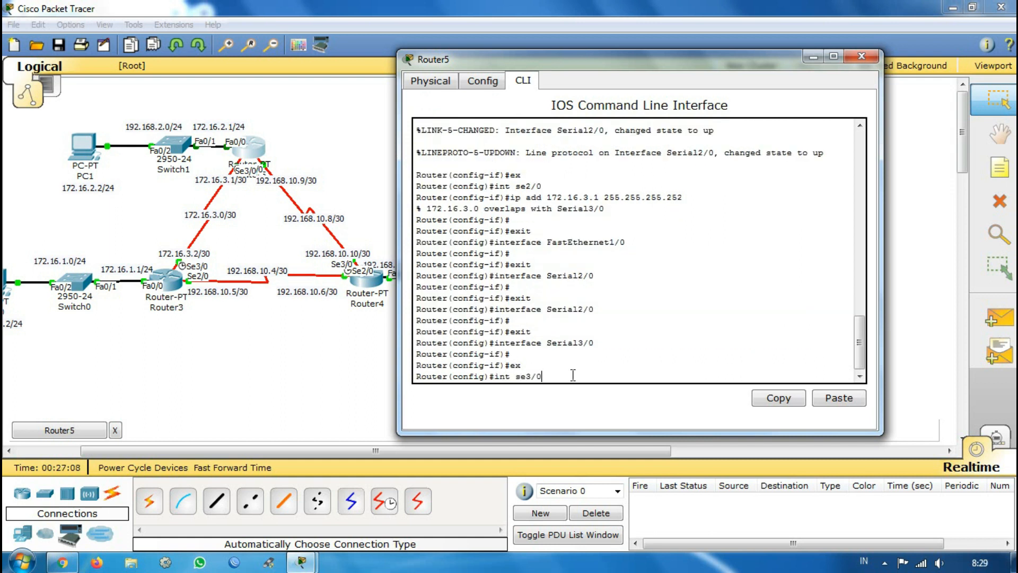
{"action": "key", "text": "Return"}
{"action": "type", "text": "ip 172.16."}
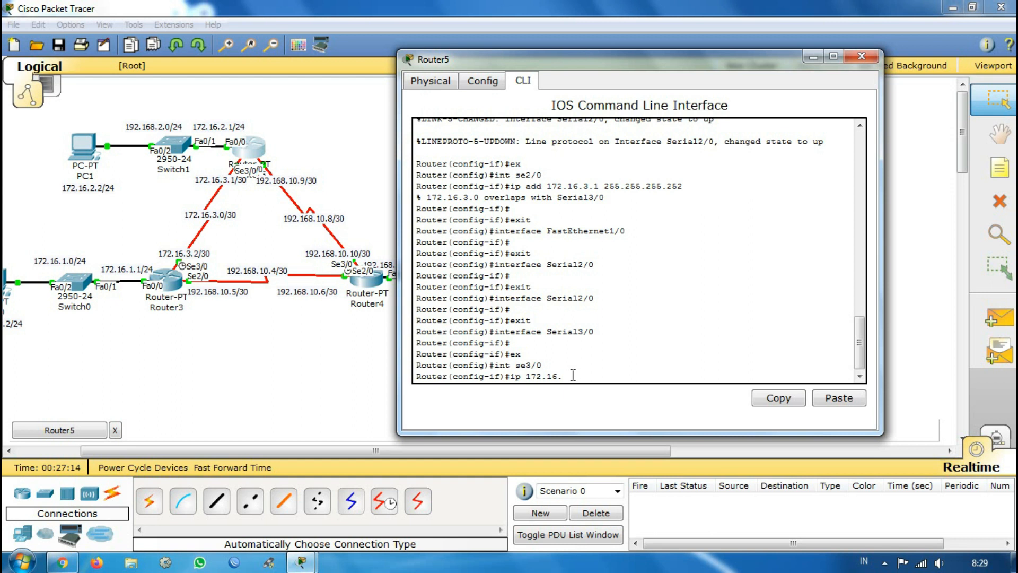
{"action": "type", "text": "3.1 255.255.255.252"}
{"action": "key", "text": "Return"}
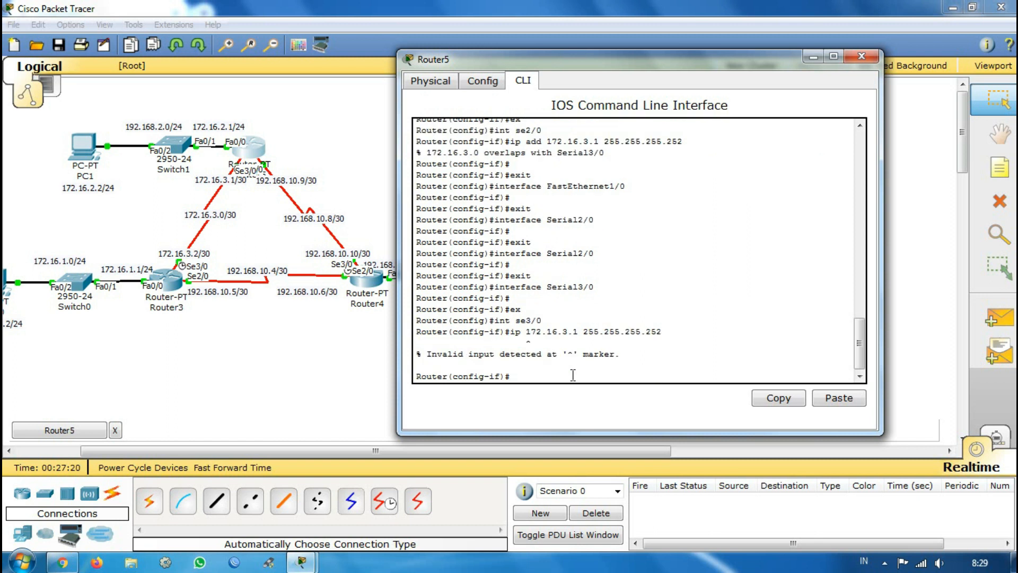
Step: Correct the command to assign Router5's se3/0 172.16.3.1 with mask 255.255.255.252, try to enable the interface, and close the router's window
{"action": "key", "text": "Up"}
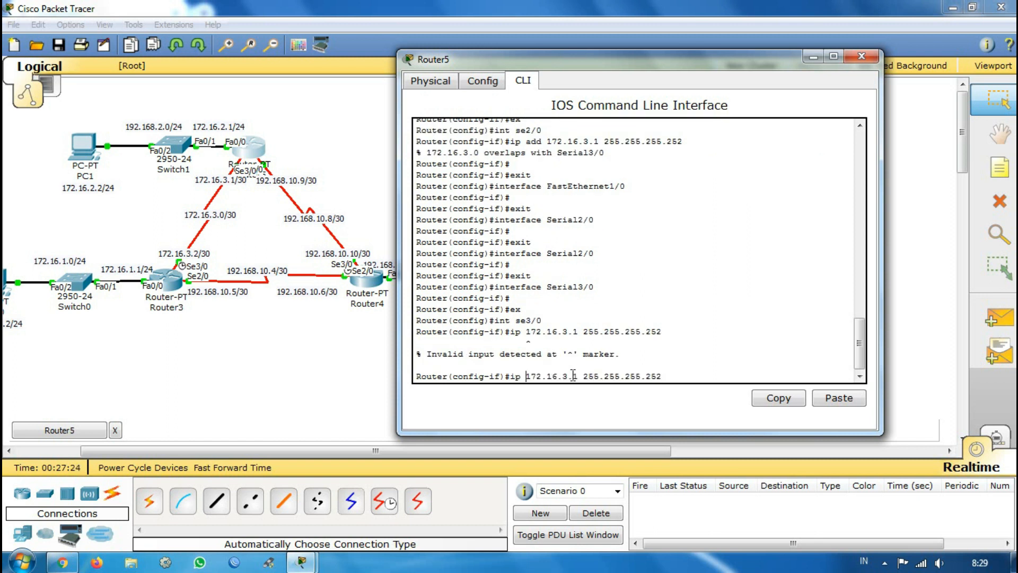
{"action": "type", "text": "add"}
{"action": "key", "text": "Return"}
{"action": "type", "text": "mo shut"}
{"action": "key", "text": "Return"}
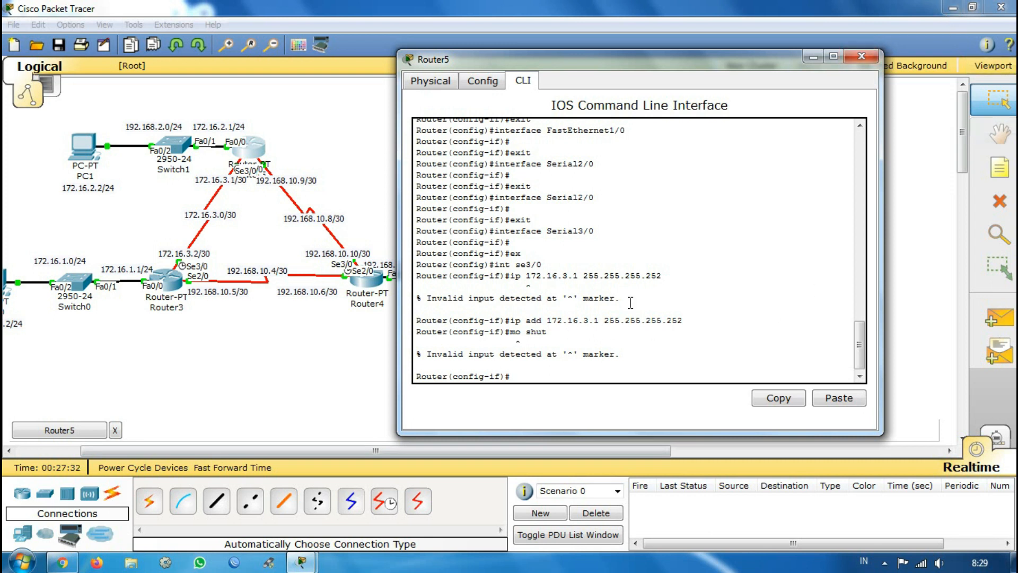
{"action": "left_click", "coordinate": [852, 57]}
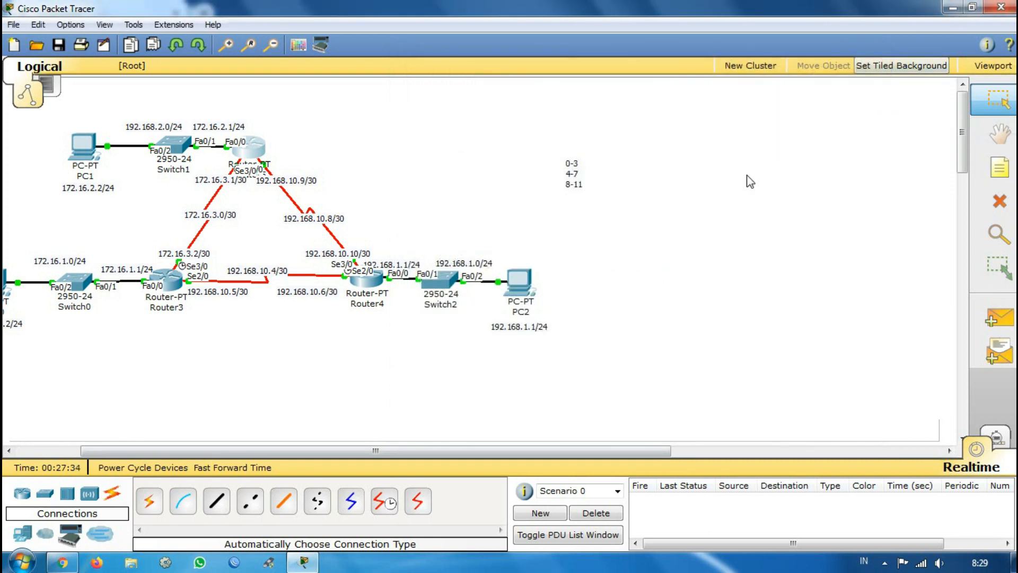
Step: Test connectivity with a simple PDU from Router5 to Router3, clear the scenario, and check Router5's port summary
{"action": "left_click", "coordinate": [994, 318]}
{"action": "left_click", "coordinate": [261, 151]}
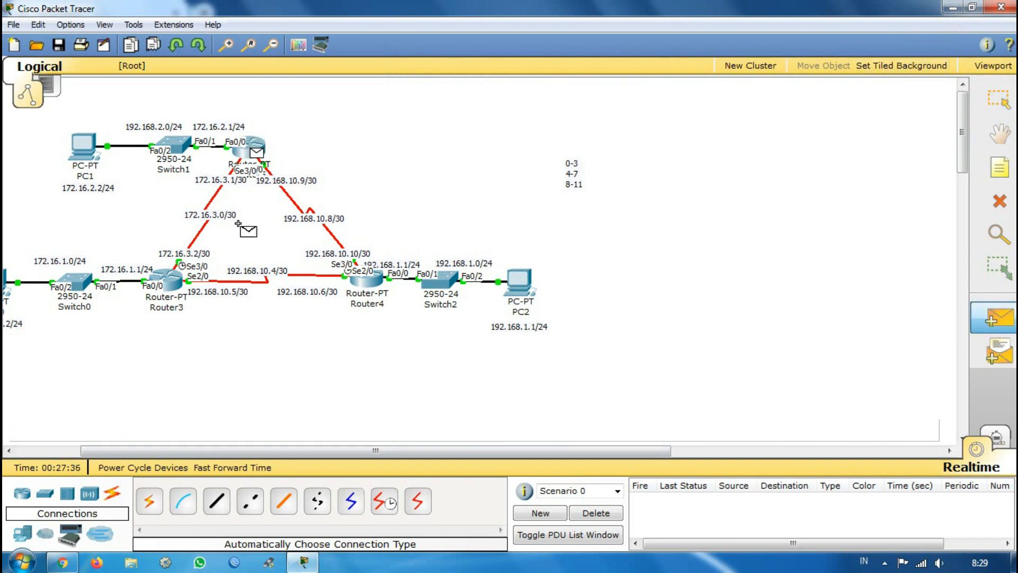
{"action": "left_click", "coordinate": [167, 286]}
{"action": "left_click", "coordinate": [596, 513]}
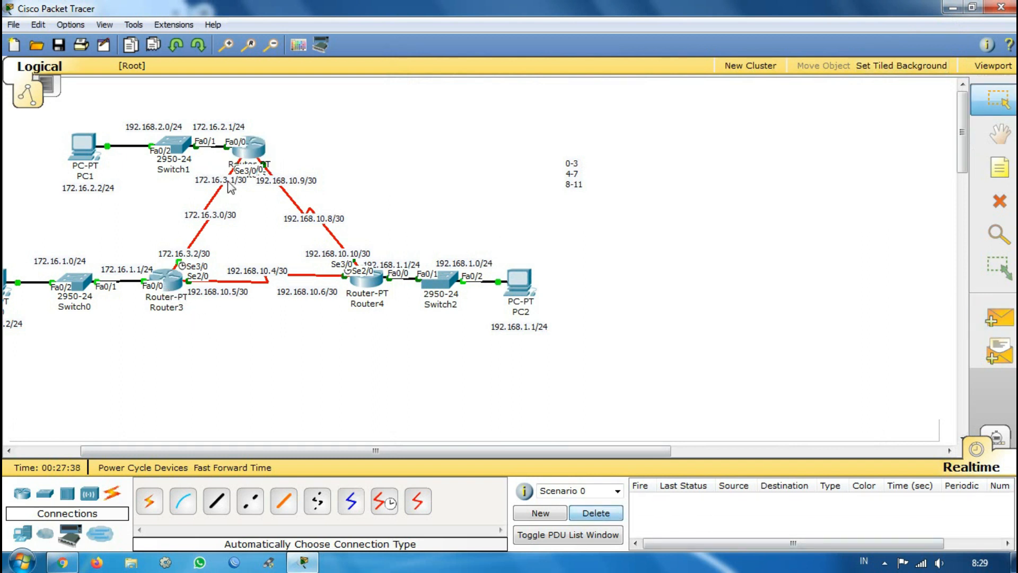
{"action": "mouse_move", "coordinate": [256, 155]}
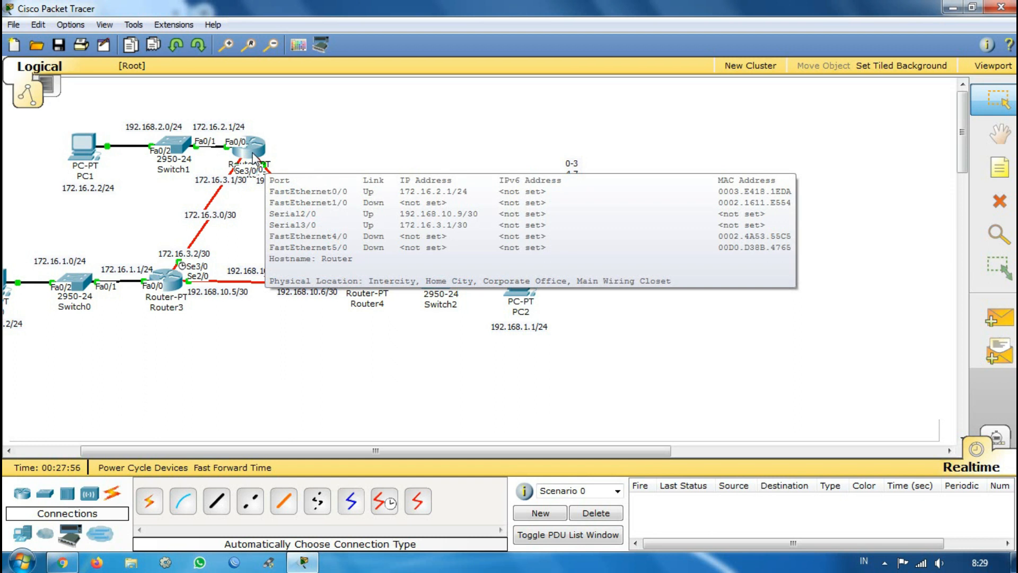
Step: Shift Router4 slightly toward Router3, then test Router5 to Router3 again with a simple PDU and clear the scenario
{"action": "left_click_drag", "start_coordinate": [374, 294], "coordinate": [347, 296]}
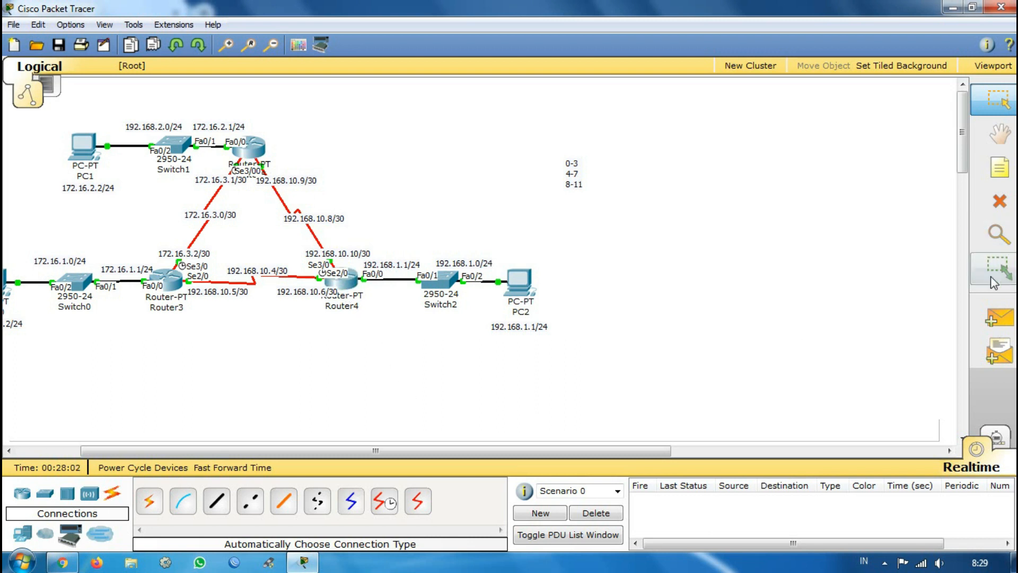
{"action": "left_click", "coordinate": [992, 317]}
{"action": "left_click", "coordinate": [252, 148]}
{"action": "left_click", "coordinate": [169, 280]}
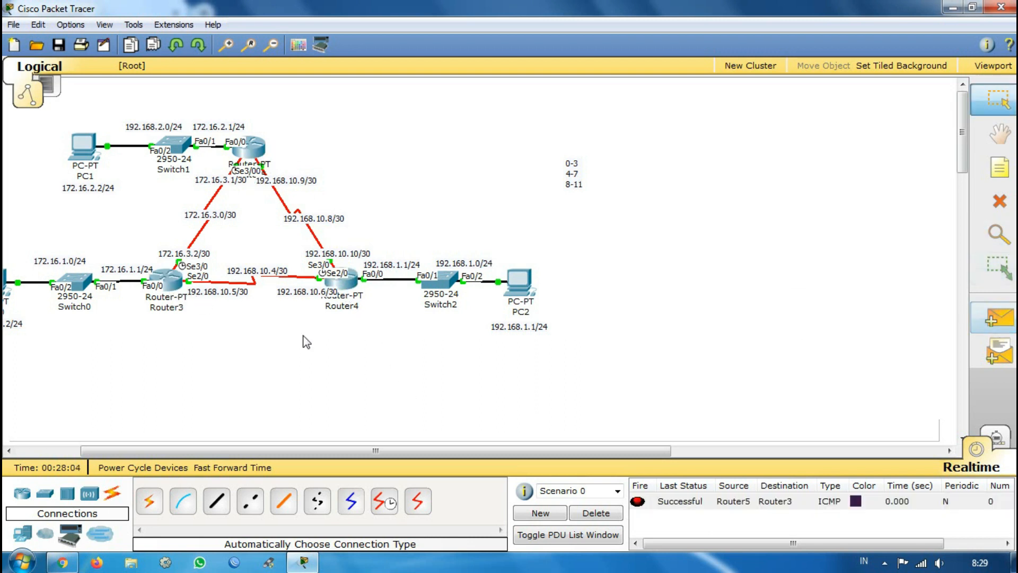
{"action": "left_click", "coordinate": [596, 513]}
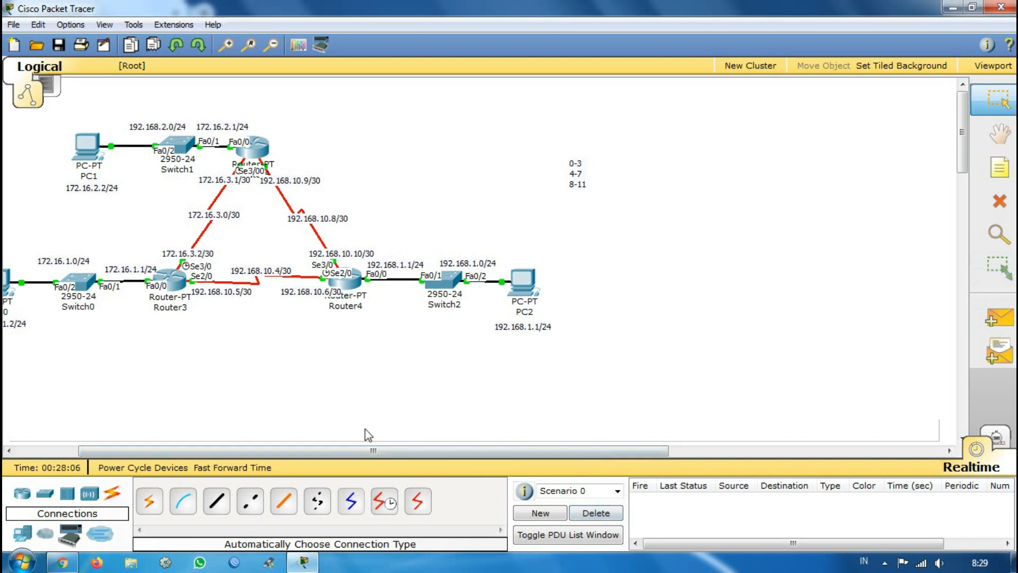
Step: Give PC1 the static IP address 172.16.2.2 with subnet mask 255.255.255.0
{"action": "left_click_drag", "start_coordinate": [362, 453], "coordinate": [319, 453]}
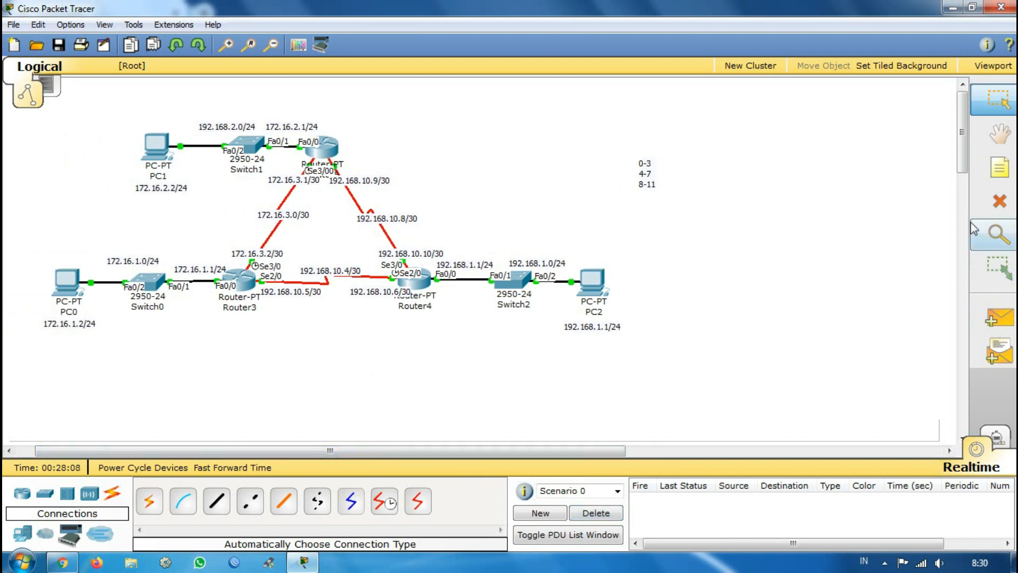
{"action": "left_click", "coordinate": [152, 154]}
{"action": "left_click_drag", "start_coordinate": [405, 143], "coordinate": [795, 67]}
{"action": "left_click", "coordinate": [661, 91]}
{"action": "left_click", "coordinate": [589, 149]}
{"action": "left_click", "coordinate": [692, 227]}
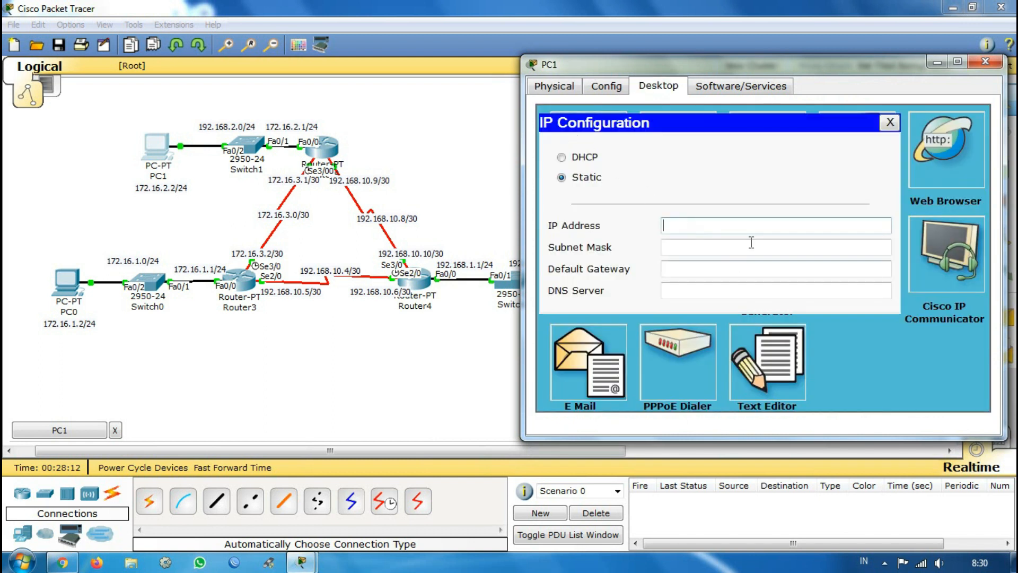
{"action": "type", "text": "17"}
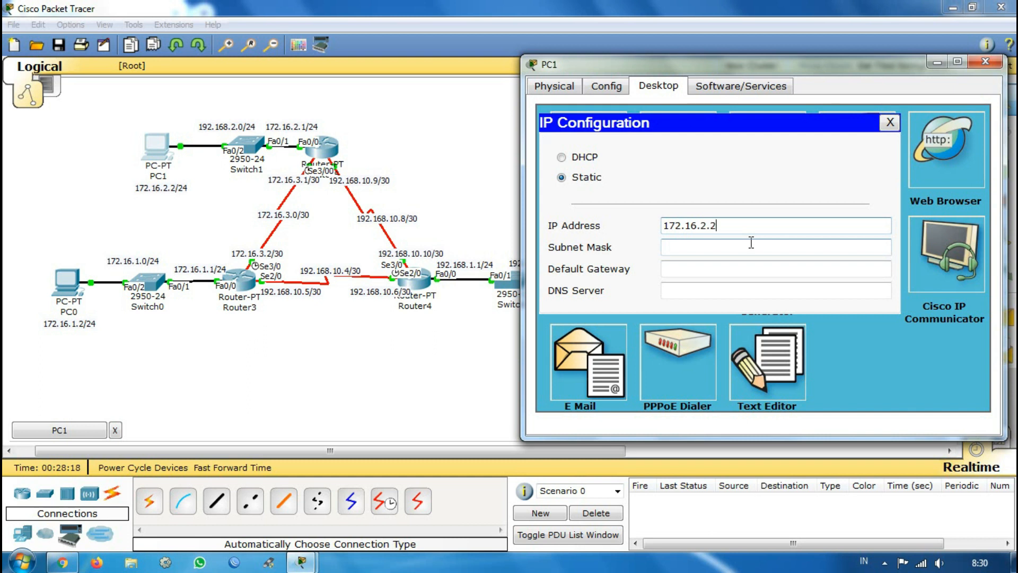
{"action": "type", "text": "2.16.2.2"}
{"action": "left_click", "coordinate": [751, 243]}
{"action": "left_click", "coordinate": [752, 243]}
{"action": "key", "text": "BackSpace"}
{"action": "type", "text": "255"}
{"action": "key", "text": "Tab"}
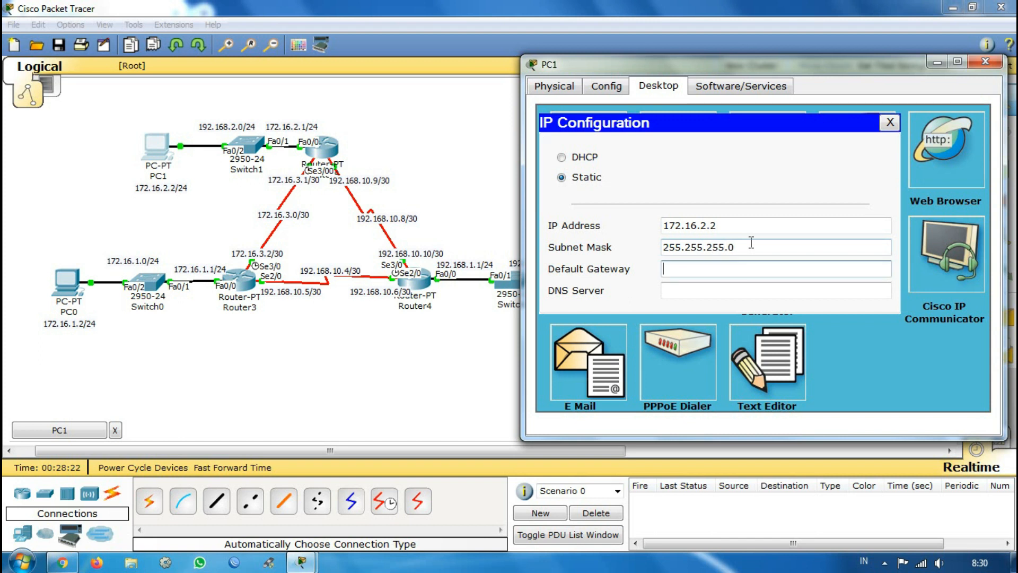
Step: Review the IP address and the octets of the subnet mask entered for PC1
{"action": "left_click", "coordinate": [696, 225]}
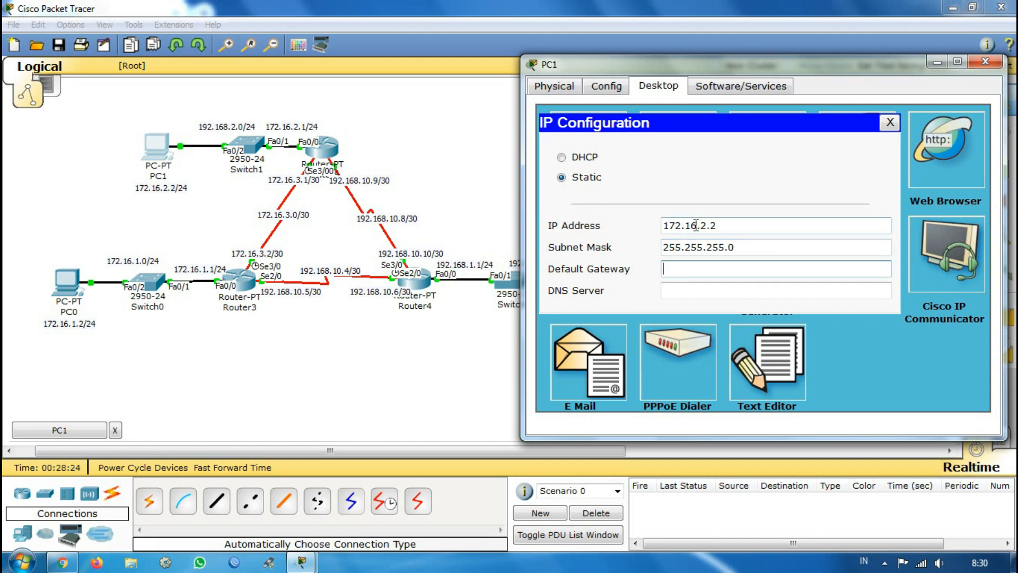
{"action": "left_click", "coordinate": [712, 247]}
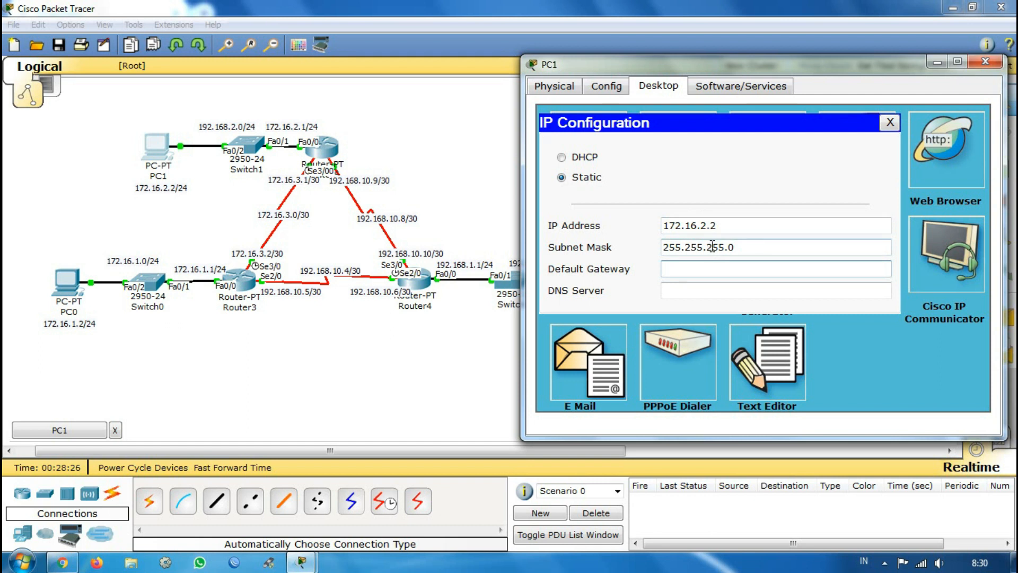
{"action": "left_click_drag", "start_coordinate": [711, 248], "coordinate": [741, 249]}
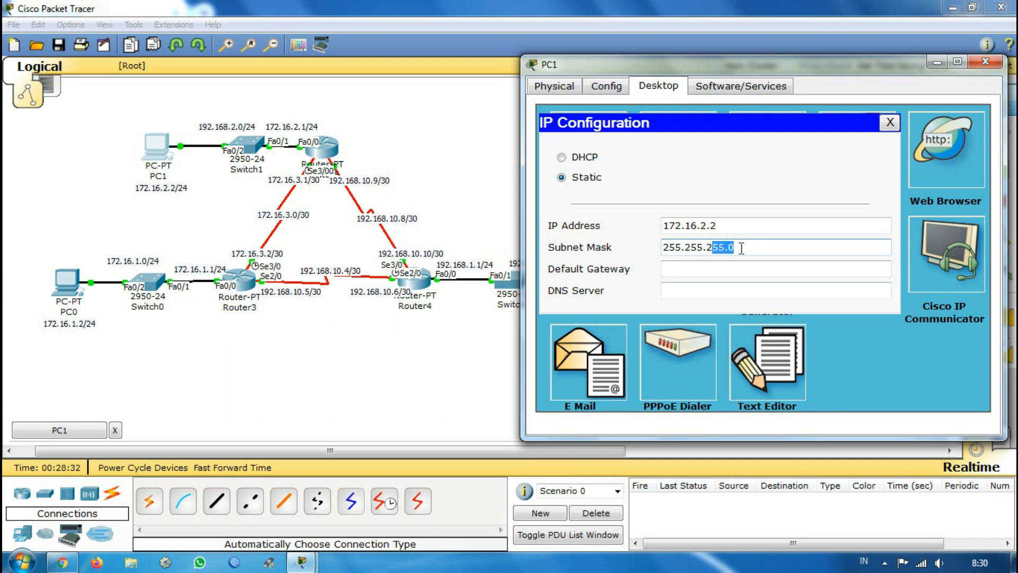
{"action": "left_click", "coordinate": [728, 248]}
{"action": "left_click_drag", "start_coordinate": [728, 248], "coordinate": [663, 247]}
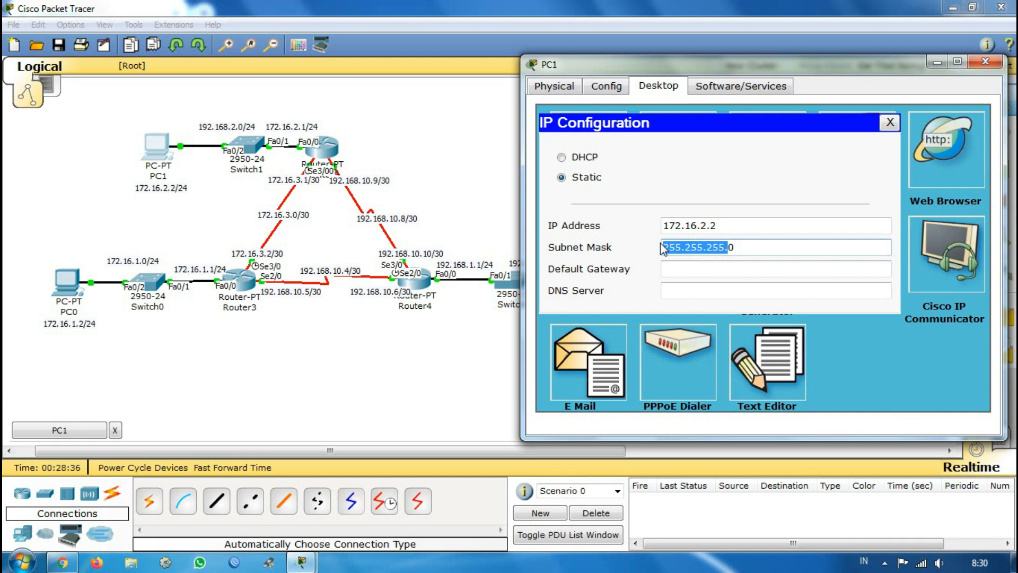
{"action": "left_click", "coordinate": [756, 246]}
Step: Enter PC1's default gateway and close its configuration window
{"action": "left_click", "coordinate": [699, 267]}
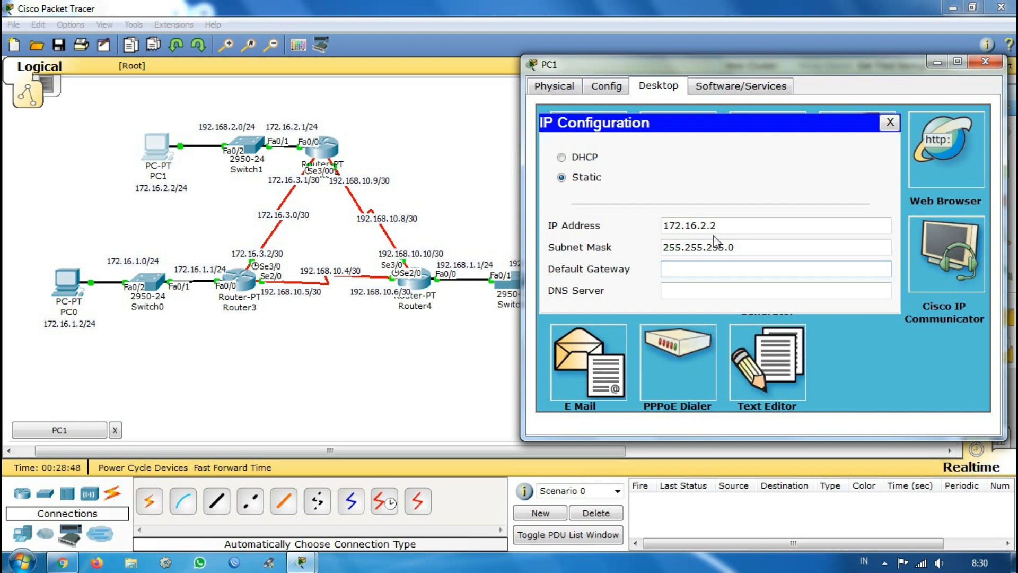
{"action": "type", "text": "192"}
{"action": "key", "text": "BackSpace"}
{"action": "key", "text": "BackSpace"}
{"action": "type", "text": "72"}
{"action": "left_click", "coordinate": [985, 61]}
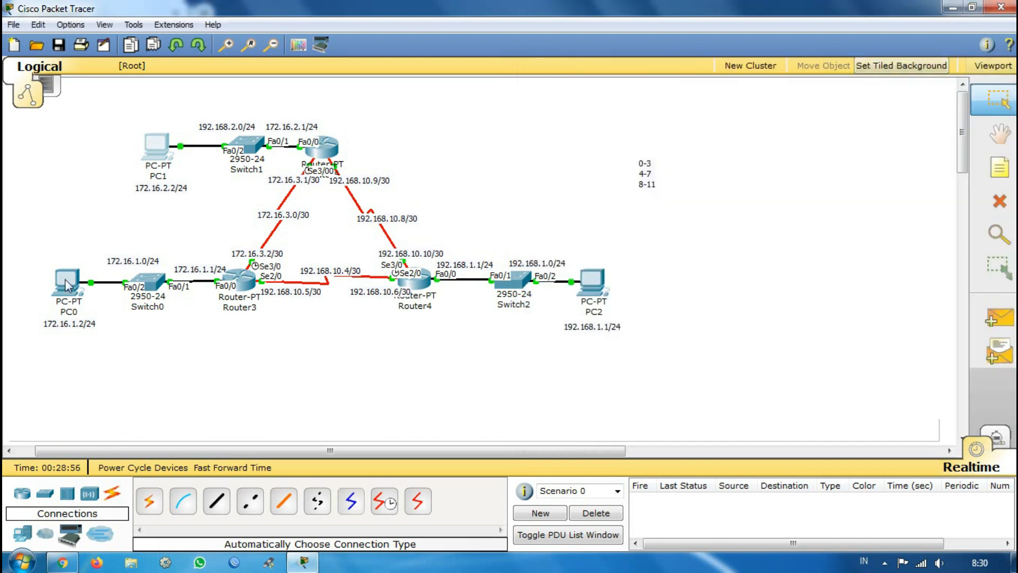
Step: Open PC0's IP configuration and set its static IP address to 172.16.1.2
{"action": "left_click", "coordinate": [67, 281]}
{"action": "left_click_drag", "start_coordinate": [231, 48], "coordinate": [669, 47]}
{"action": "left_click", "coordinate": [627, 68]}
{"action": "left_click", "coordinate": [559, 113]}
{"action": "left_click", "coordinate": [656, 206]}
{"action": "type", "text": "192."}
{"action": "key", "text": "BackSpace"}
{"action": "key", "text": "BackSpace"}
{"action": "key", "text": "BackSpace"}
{"action": "type", "text": "72.16.1.2"}
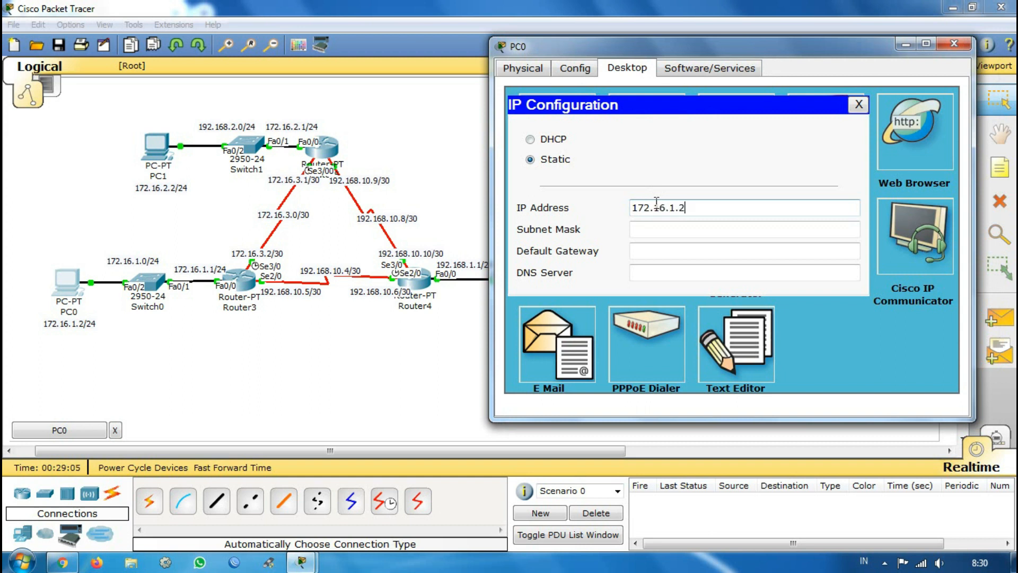
Step: Set PC0's subnet mask to 255.255.255.0 and its default gateway to 172.16.1.1, and close its window
{"action": "key", "text": "Tab"}
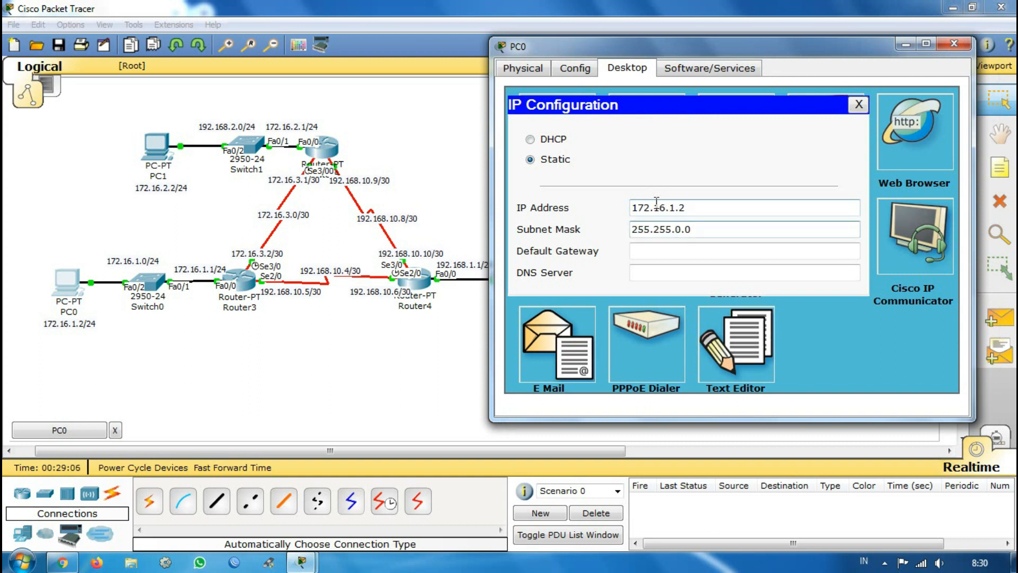
{"action": "key", "text": "BackSpace"}
{"action": "key", "text": "BackSpace"}
{"action": "key", "text": "BackSpace"}
{"action": "type", "text": "255.0"}
{"action": "key", "text": "Tab"}
{"action": "type", "text": "192"}
{"action": "key", "text": "BackSpace"}
{"action": "type", "text": "72.16.1.1"}
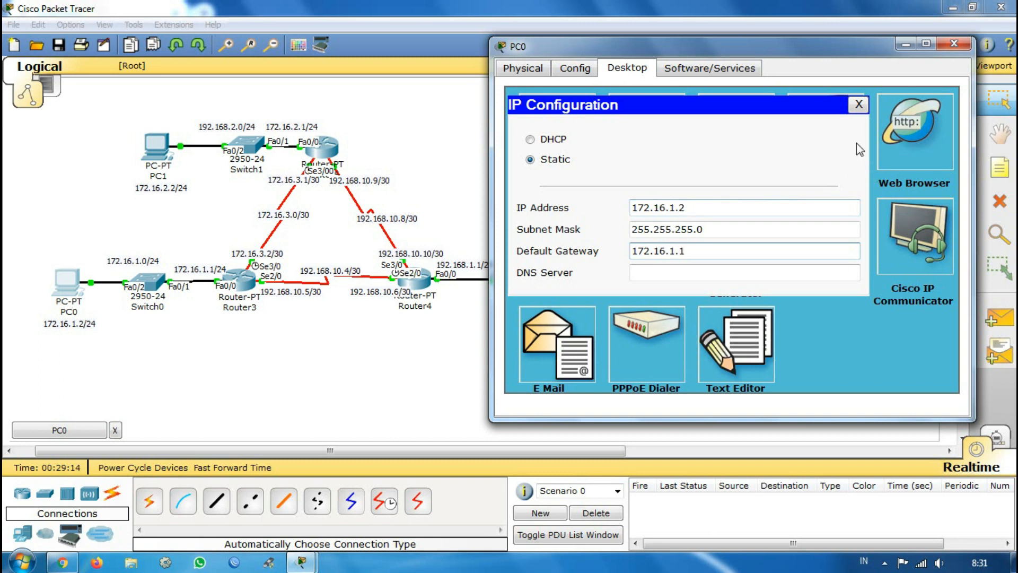
{"action": "left_click", "coordinate": [962, 44]}
{"action": "left_click", "coordinate": [599, 289]}
{"action": "left_click_drag", "start_coordinate": [396, 109], "coordinate": [357, 94]}
{"action": "left_click", "coordinate": [673, 105]}
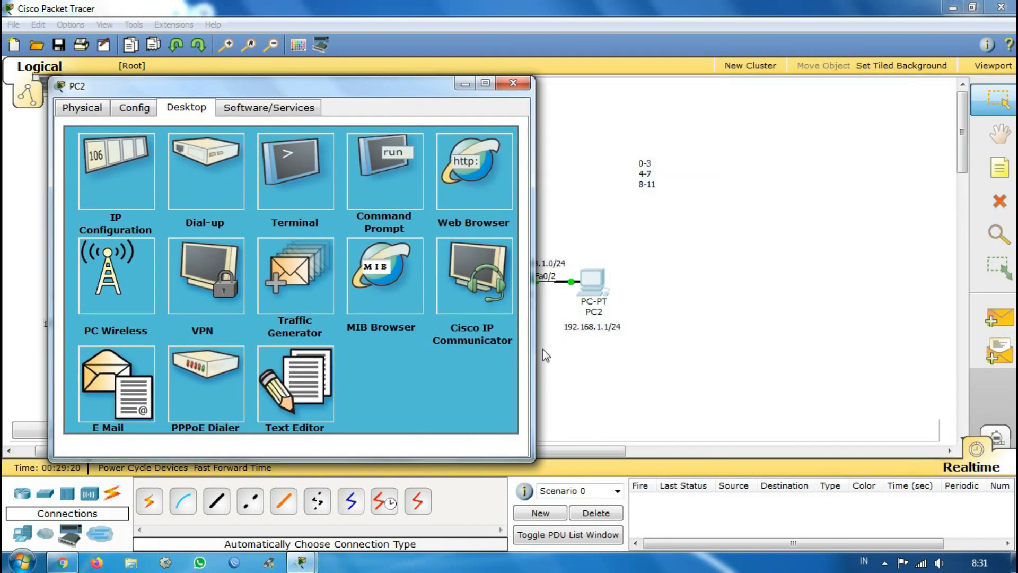
{"action": "left_click", "coordinate": [123, 181]}
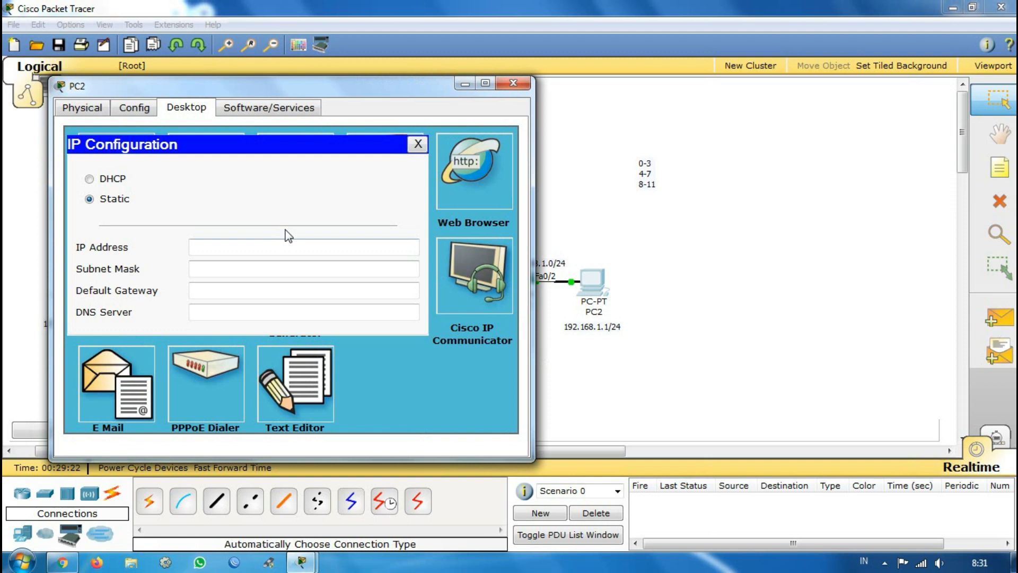
{"action": "mouse_move", "coordinate": [339, 86]}
{"action": "left_mouse_down"}
{"action": "mouse_move", "coordinate": [244, 173]}
{"action": "mouse_move", "coordinate": [198, 135]}
{"action": "mouse_move", "coordinate": [332, 102]}
{"action": "left_mouse_up"}
{"action": "left_click", "coordinate": [507, 100]}
Step: Change the address label beneath PC2 to 192.168.1.2/24
{"action": "left_click", "coordinate": [610, 329]}
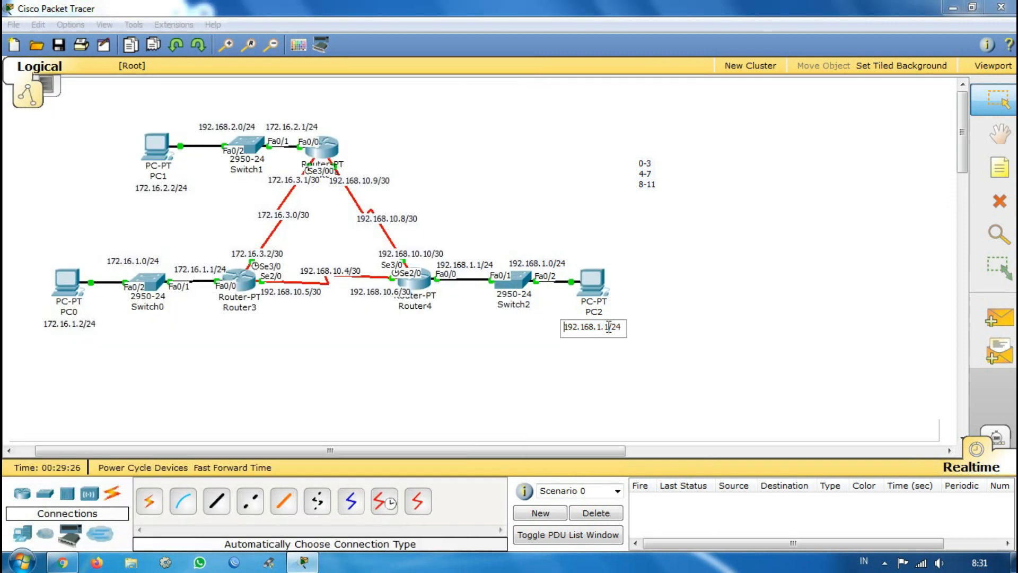
{"action": "key", "text": "BackSpace"}
{"action": "type", "text": "2"}
{"action": "left_click", "coordinate": [662, 374]}
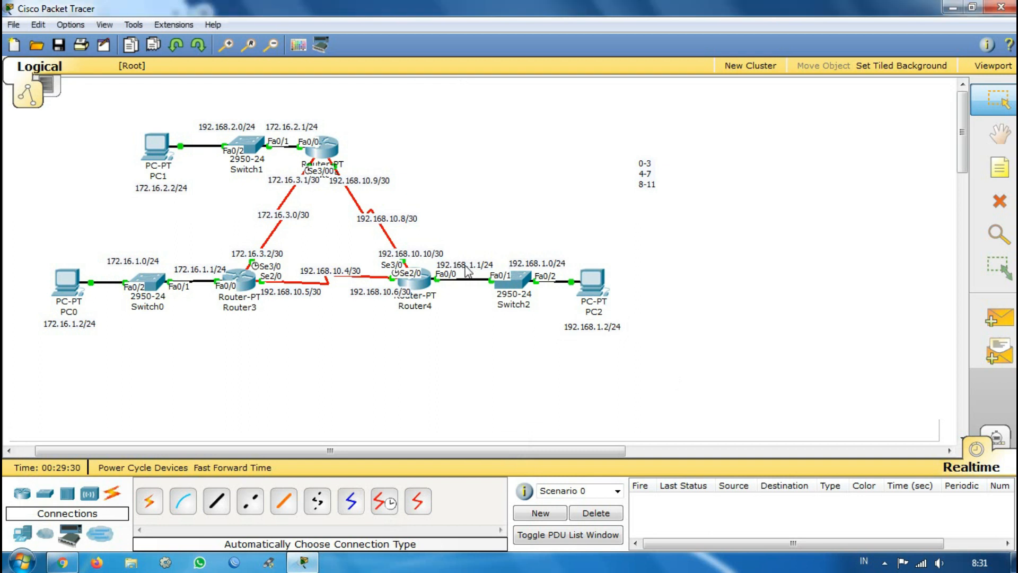
Step: Set PC2's static IP address to 192.168.1.2, subnet mask to 255.255.255.0 and default gateway to 192.168.1.1, and close its window
{"action": "left_click", "coordinate": [408, 292]}
{"action": "left_click", "coordinate": [593, 280]}
{"action": "left_click", "coordinate": [116, 131]}
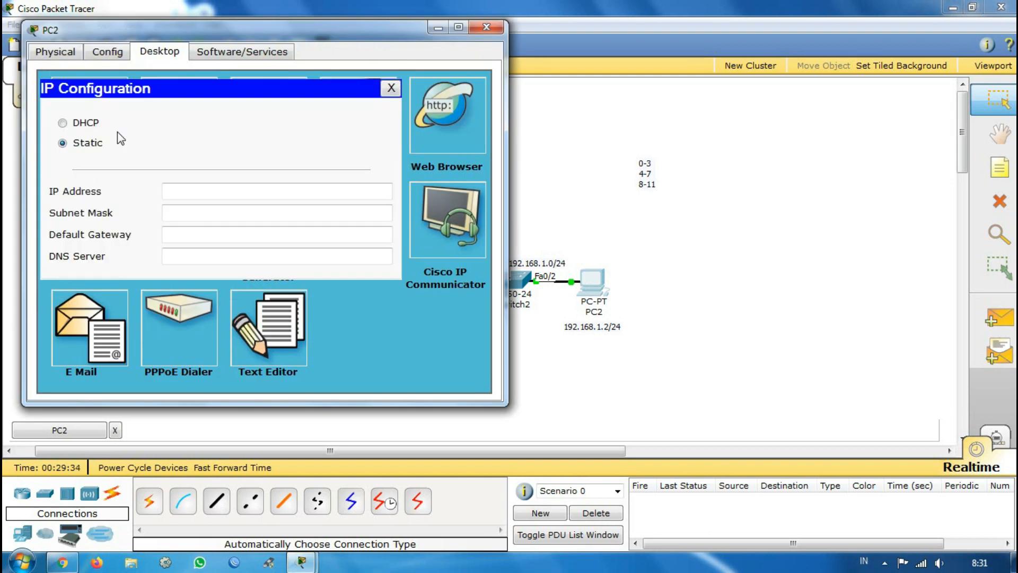
{"action": "left_click", "coordinate": [224, 197]}
{"action": "type", "text": "192.1"}
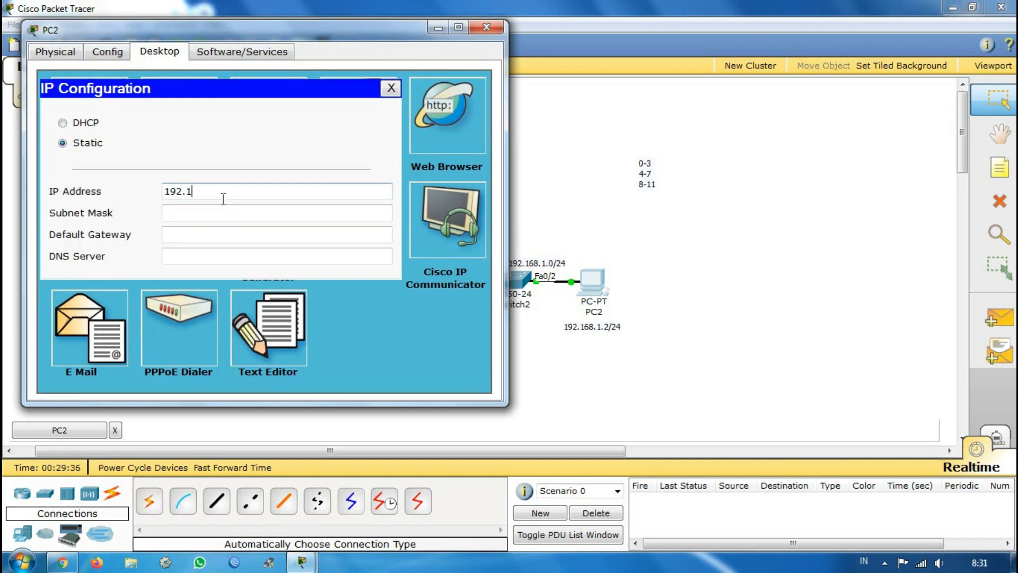
{"action": "key", "text": "Tab"}
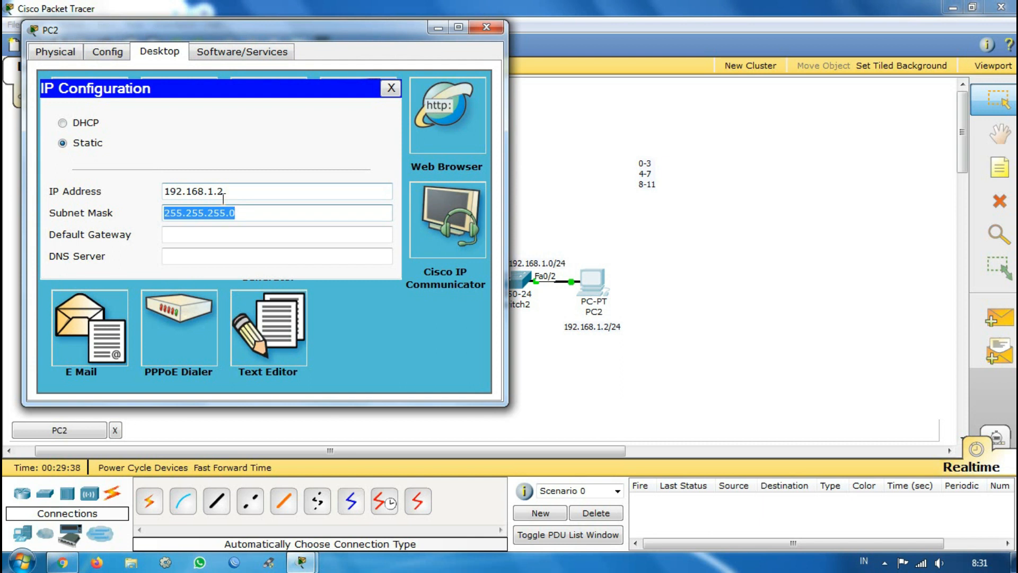
{"action": "key", "text": "Tab"}
{"action": "type", "text": "192.168."}
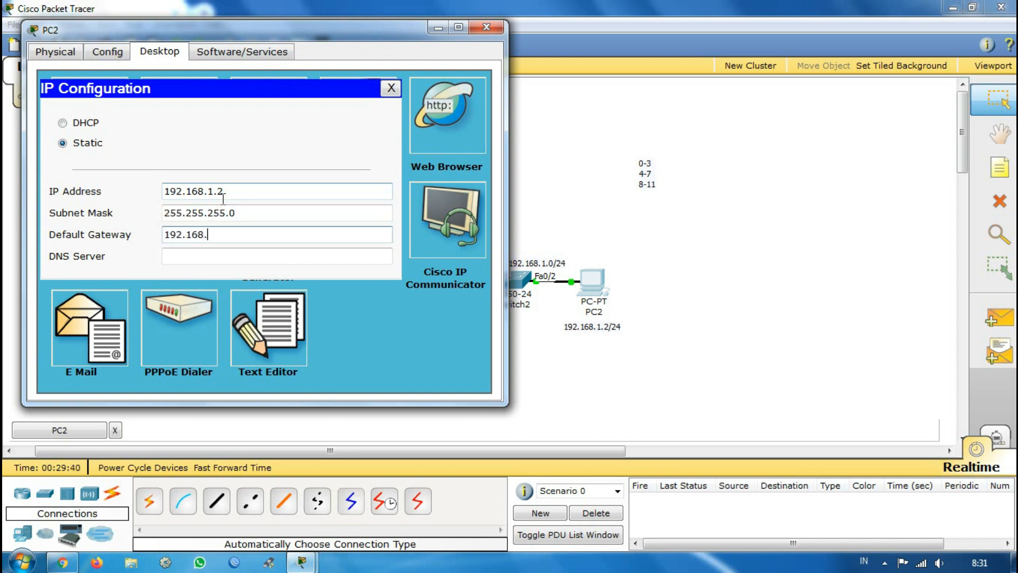
{"action": "left_click", "coordinate": [486, 30]}
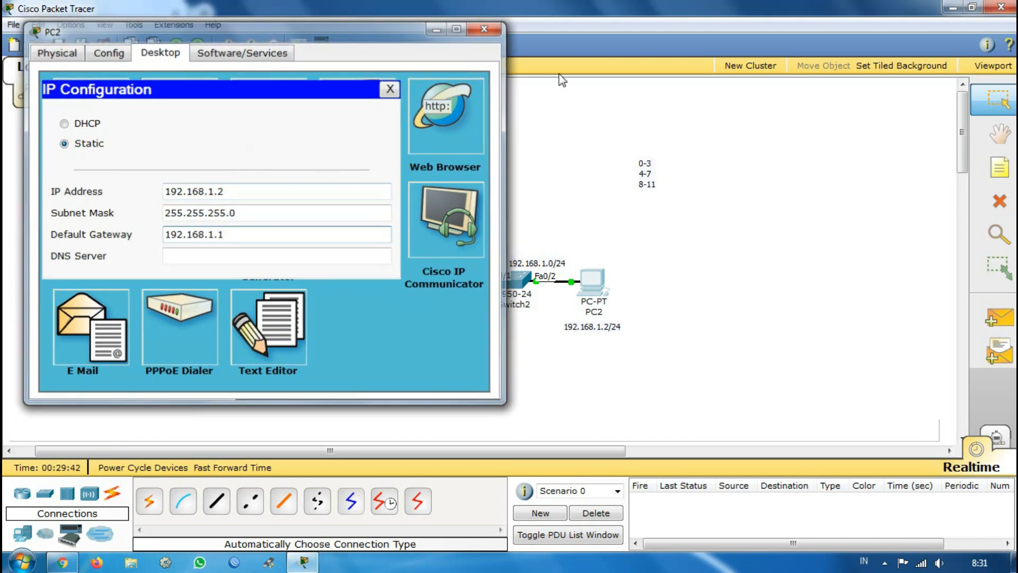
Step: Test connectivity with a simple PDU from PC2 to Router4 and delete the test scenario
{"action": "left_click", "coordinate": [1008, 318]}
{"action": "left_click", "coordinate": [591, 288]}
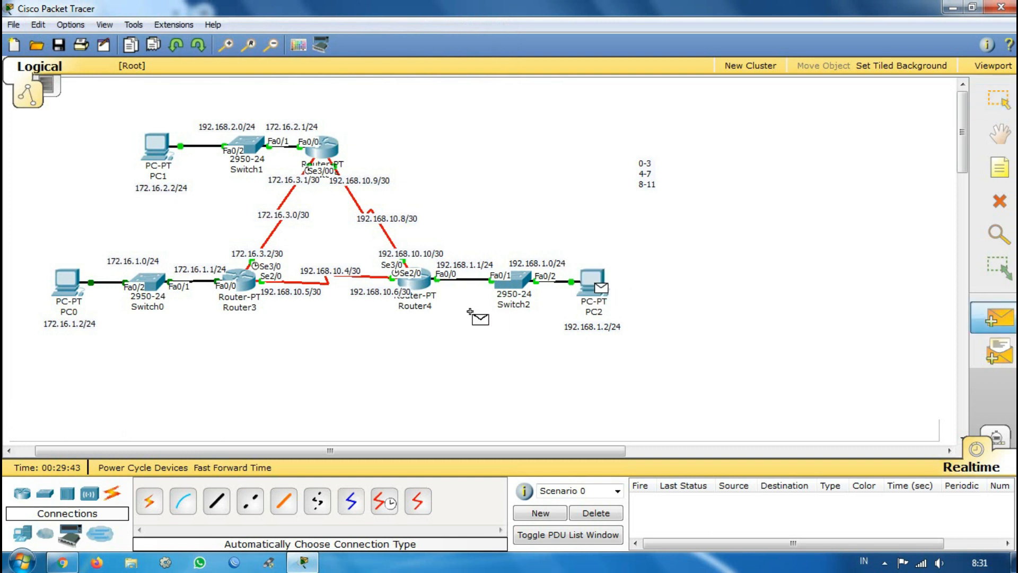
{"action": "left_click", "coordinate": [422, 287]}
{"action": "left_click", "coordinate": [596, 513]}
Step: Test connectivity with a simple PDU from PC0 to Router3 and clear the scenario
{"action": "left_click", "coordinate": [992, 318]}
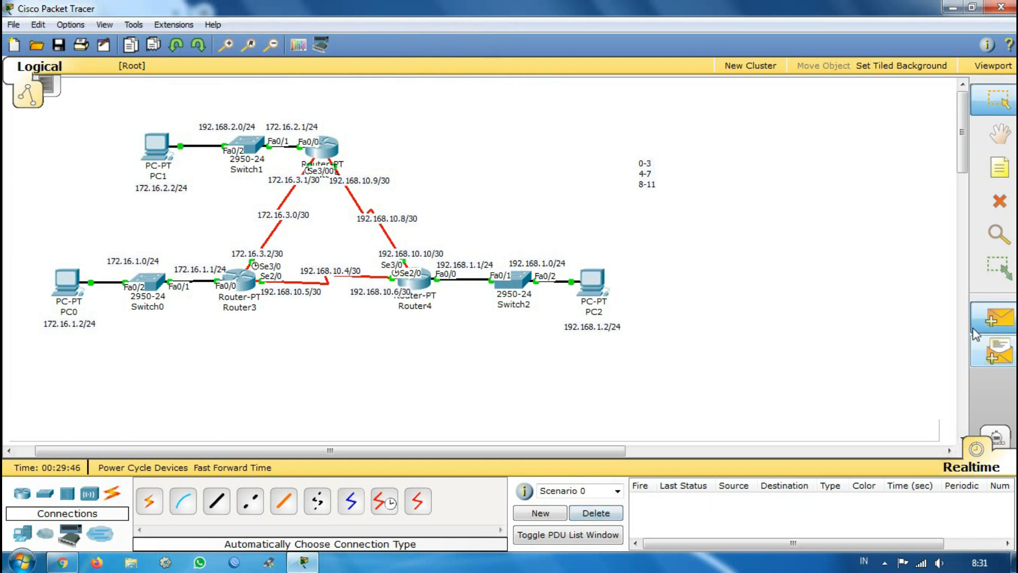
{"action": "left_click", "coordinate": [66, 282]}
{"action": "left_click", "coordinate": [248, 280]}
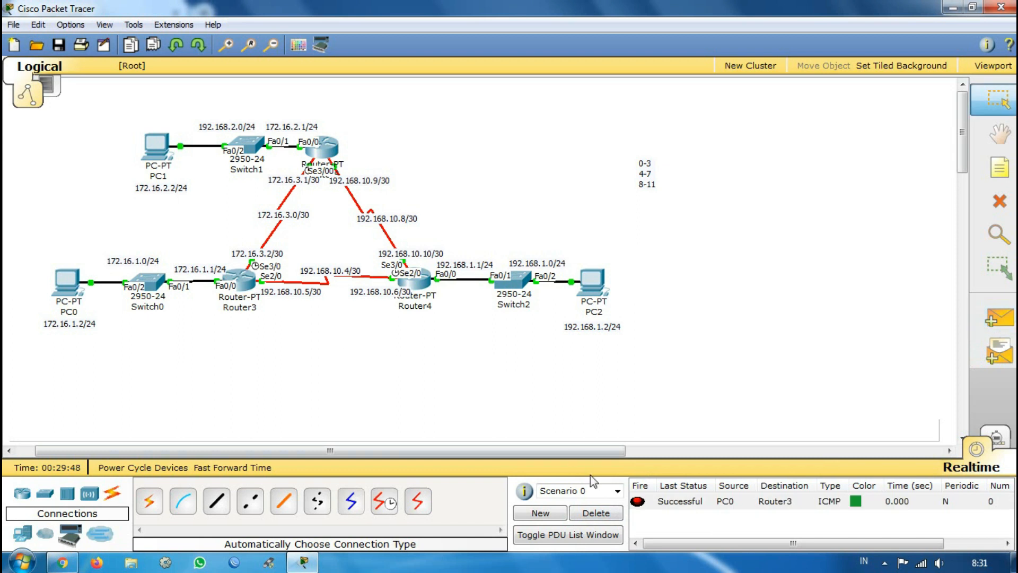
{"action": "left_click", "coordinate": [613, 510]}
Step: Send a simple PDU from PC1 to Router5 to check the link, and clear the scenario
{"action": "left_click", "coordinate": [992, 318]}
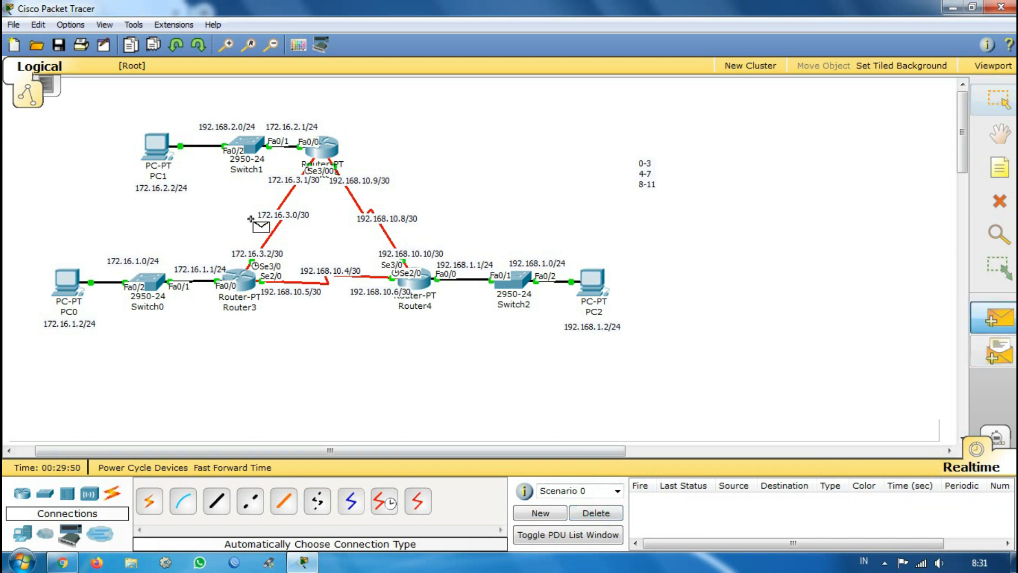
{"action": "left_click", "coordinate": [156, 150]}
{"action": "left_click", "coordinate": [322, 148]}
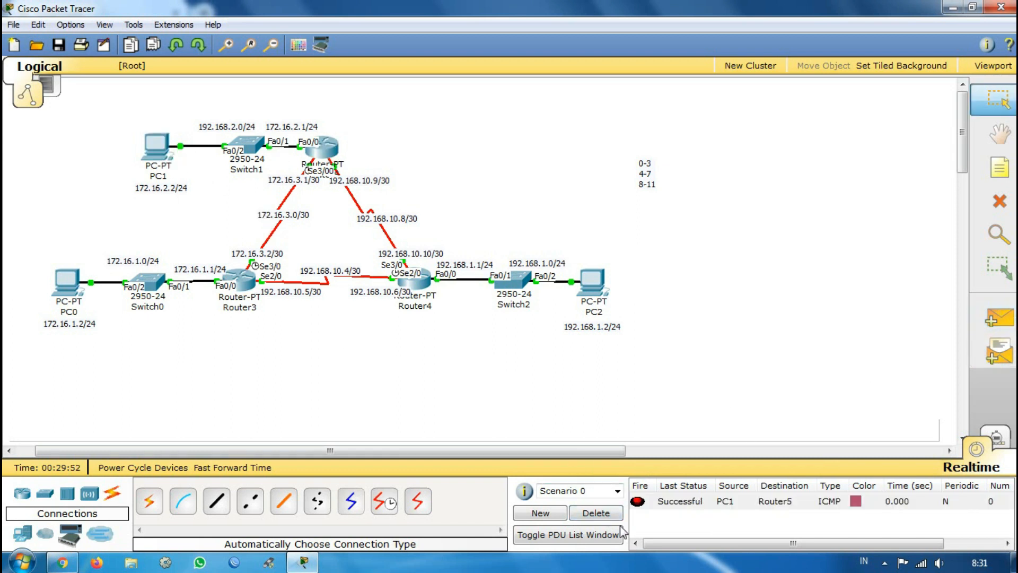
{"action": "left_click", "coordinate": [604, 512]}
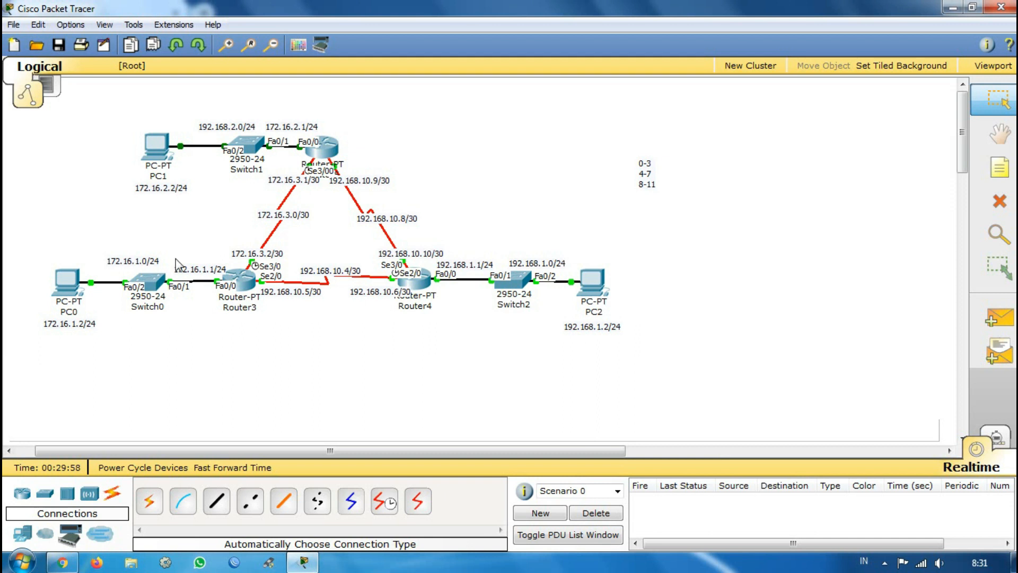
Step: Send a simple PDU from PC2 to PC0 to test reachability between networks, and clear the scenario
{"action": "left_click", "coordinate": [983, 322]}
{"action": "left_click", "coordinate": [593, 281]}
{"action": "left_click", "coordinate": [67, 281]}
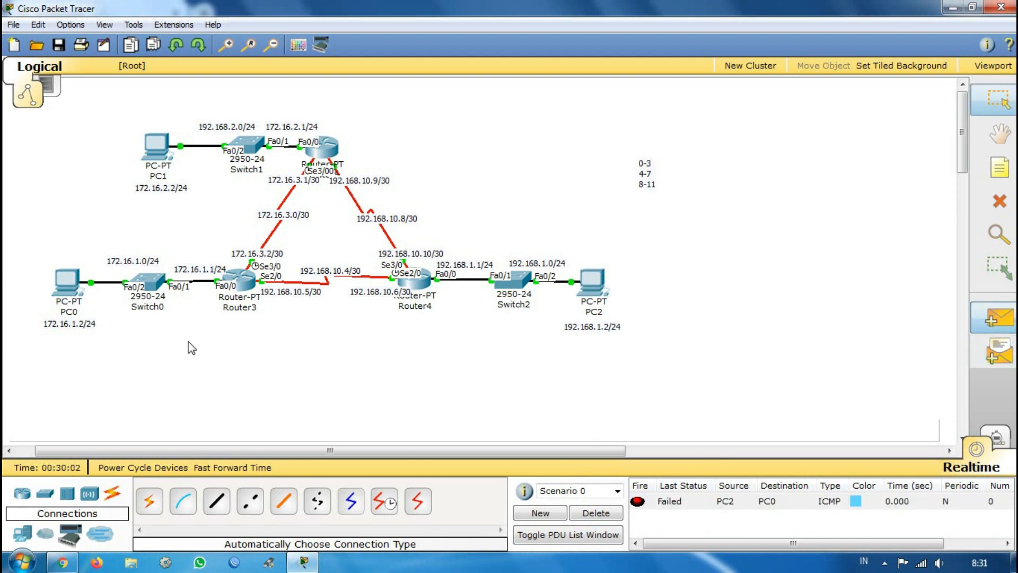
{"action": "left_click", "coordinate": [650, 501]}
{"action": "left_click", "coordinate": [596, 513]}
Step: Test reachability from PC2 to PC1 with a simple PDU and clear the scenario
{"action": "left_click", "coordinate": [997, 321]}
{"action": "left_click", "coordinate": [593, 281]}
{"action": "left_click", "coordinate": [157, 144]}
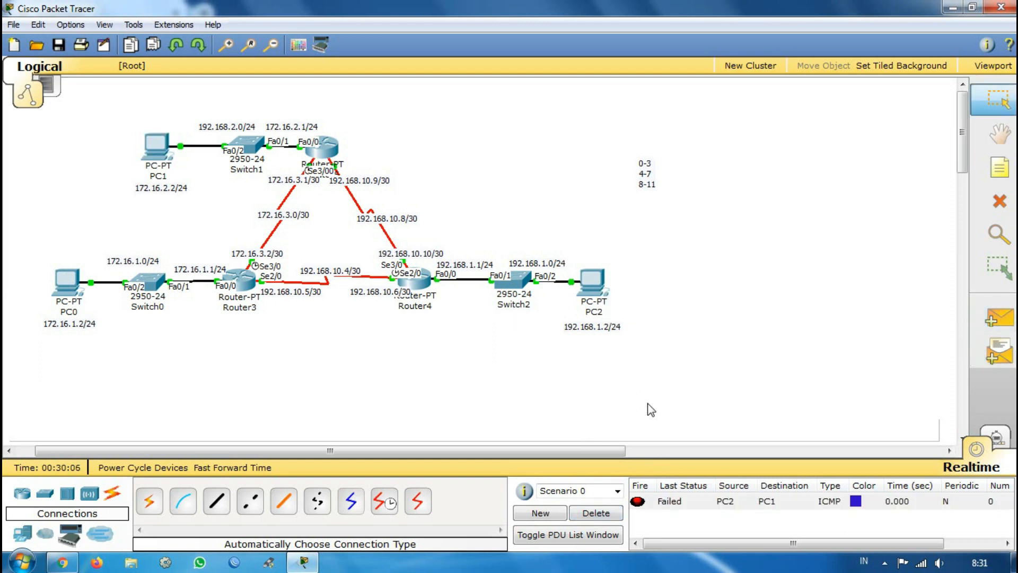
{"action": "left_click", "coordinate": [596, 513]}
Step: Test reachability from PC0 to PC1 with a simple PDU and clear the scenario
{"action": "left_click", "coordinate": [995, 319]}
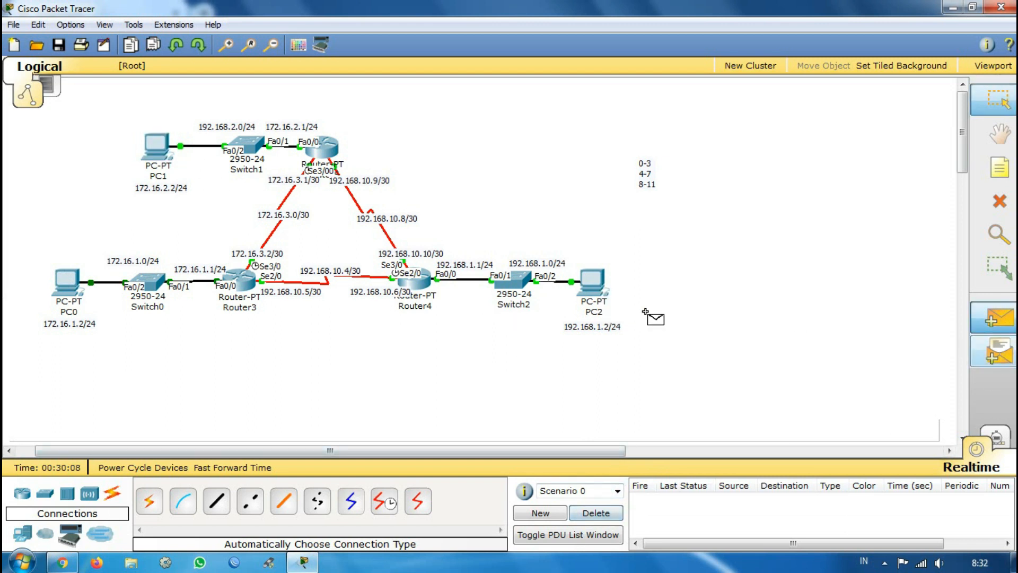
{"action": "left_click", "coordinate": [67, 276]}
{"action": "left_click", "coordinate": [162, 160]}
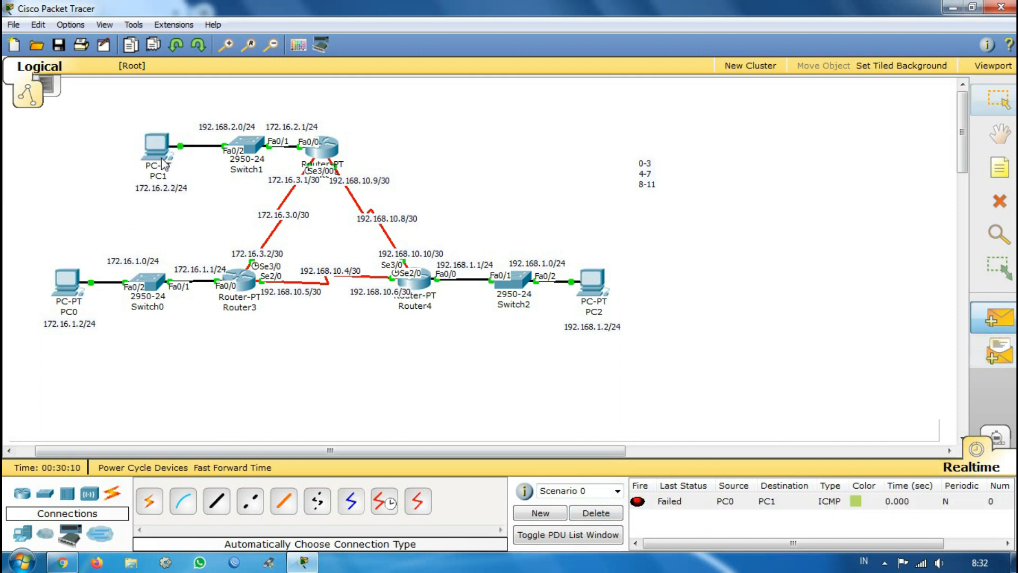
{"action": "left_click", "coordinate": [596, 513]}
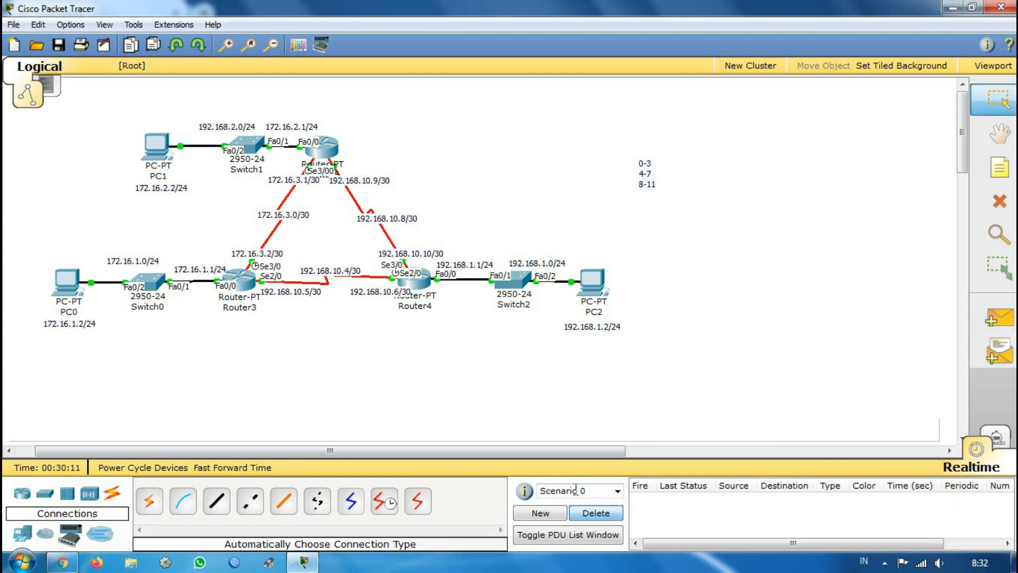
Step: Open Router5's command line beside the topology and exit interface configuration back to global configuration mode
{"action": "left_click", "coordinate": [331, 156]}
{"action": "left_click_drag", "start_coordinate": [355, 91], "coordinate": [801, 67]}
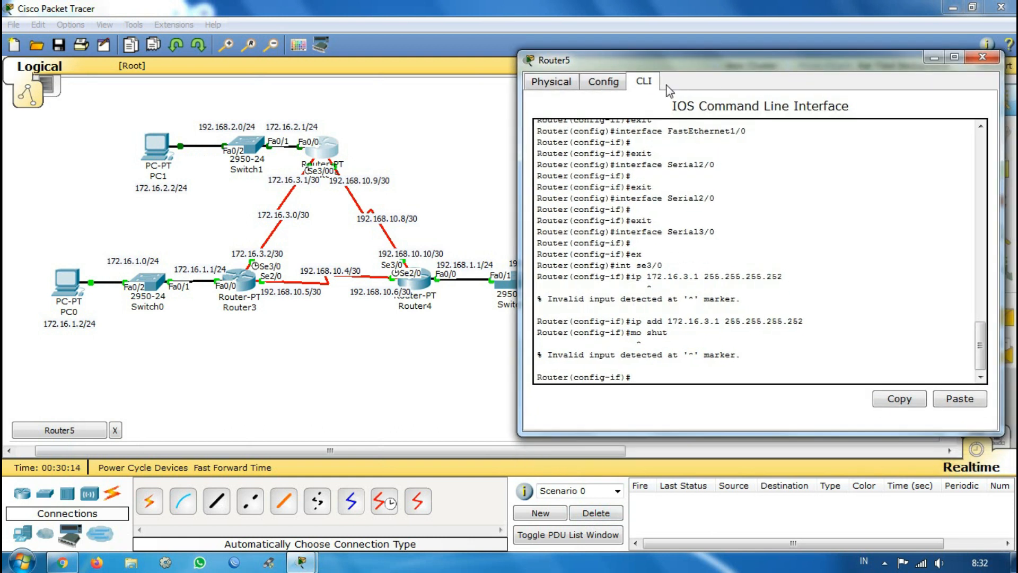
{"action": "type", "text": "x"}
{"action": "key", "text": "Return"}
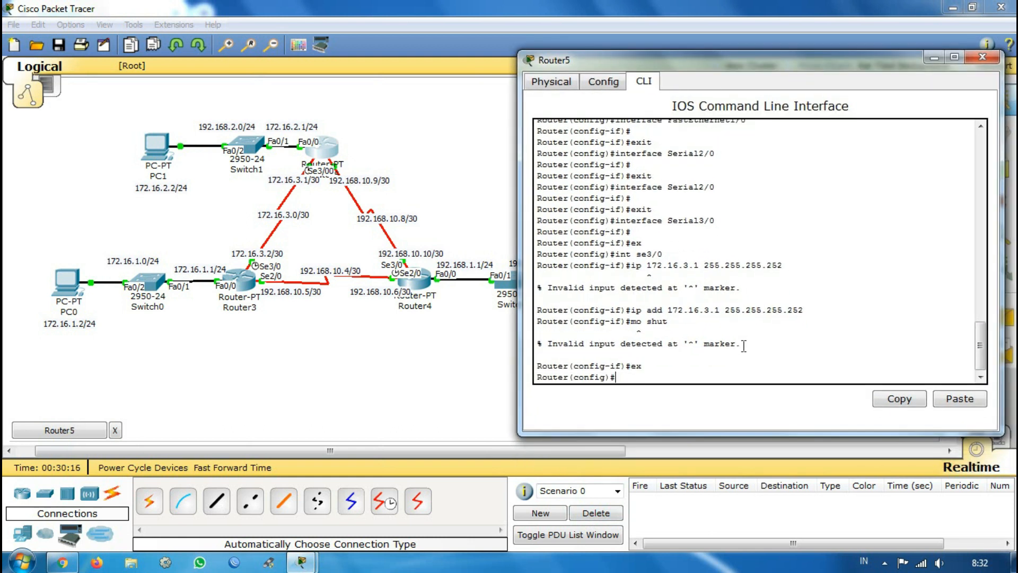
{"action": "key", "text": "Return"}
{"action": "key", "text": "Return"}
{"action": "key", "text": "Return"}
{"action": "key", "text": "Return"}
{"action": "key", "text": "Return"}
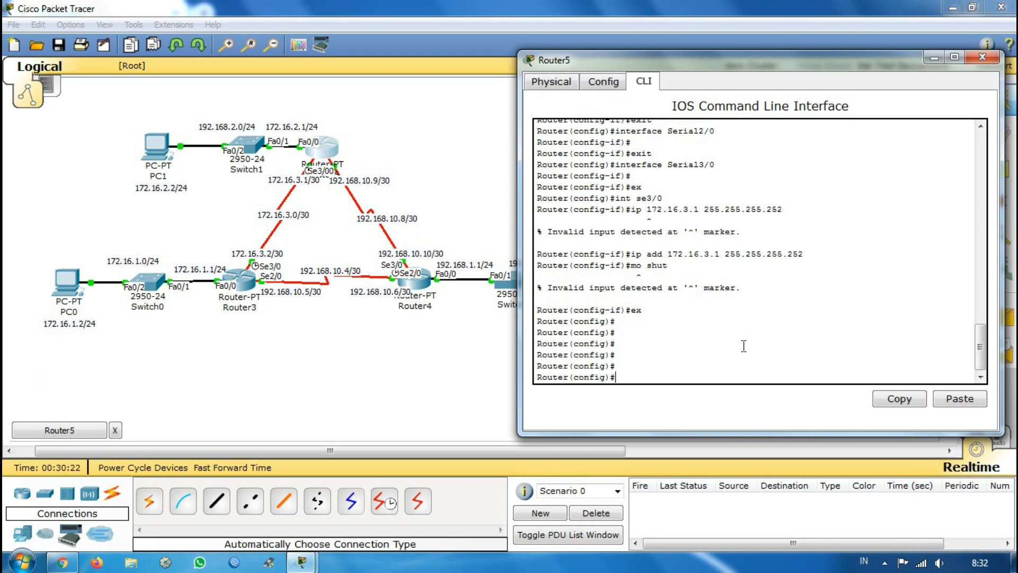
Step: Enter OSPF configuration on Router5 with the command router ospf 10
{"action": "type", "text": "routing ospf 10"}
{"action": "key", "text": "Return"}
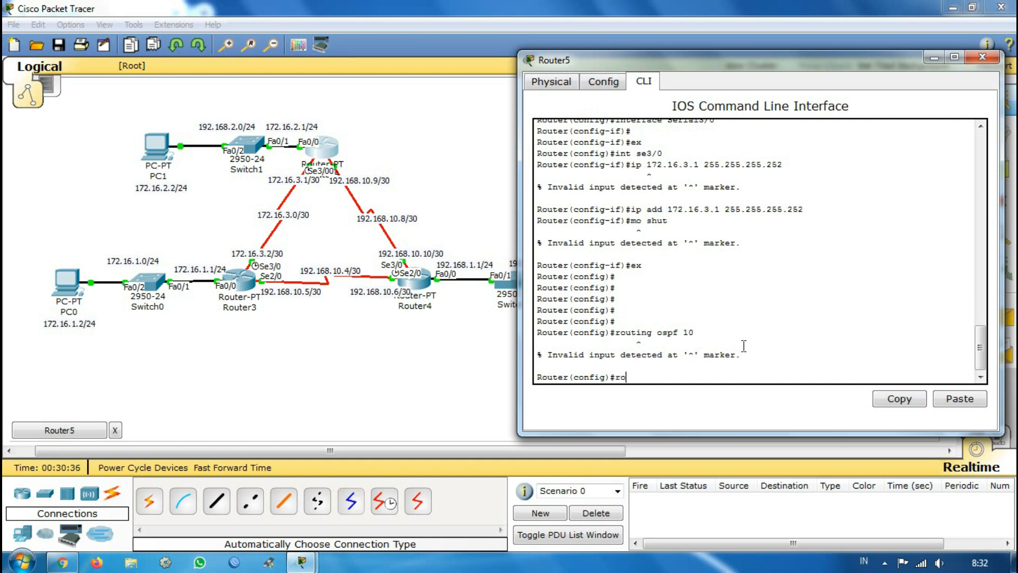
{"action": "type", "text": "router ospf 10"}
{"action": "key", "text": "Return"}
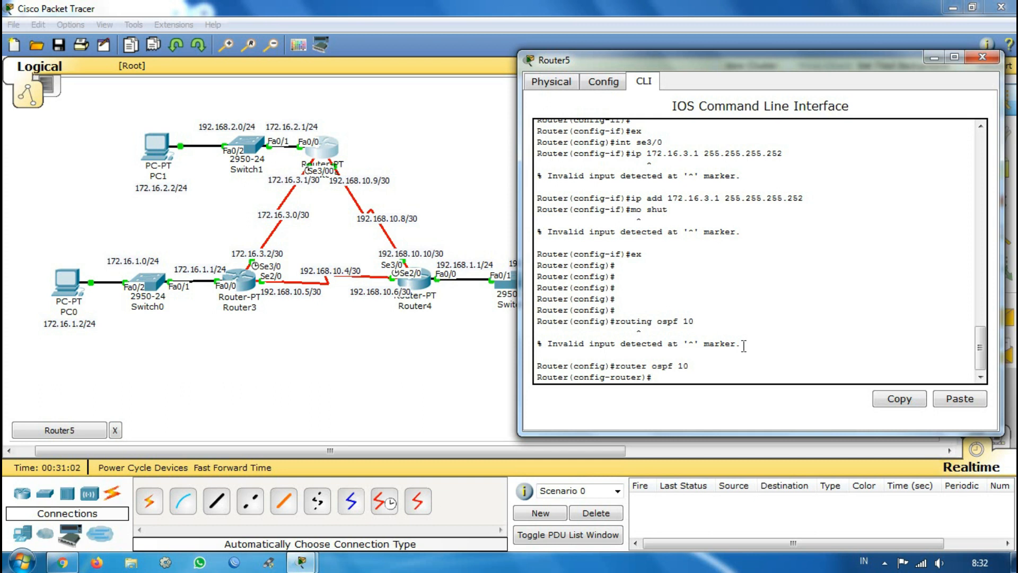
Step: Begin a net command on Router5 and correct the network label above Switch1 to 172.16.2.0/24
{"action": "type", "text": "net 192"}
{"action": "key", "text": "BackSpace"}
{"action": "double_click", "coordinate": [212, 127]}
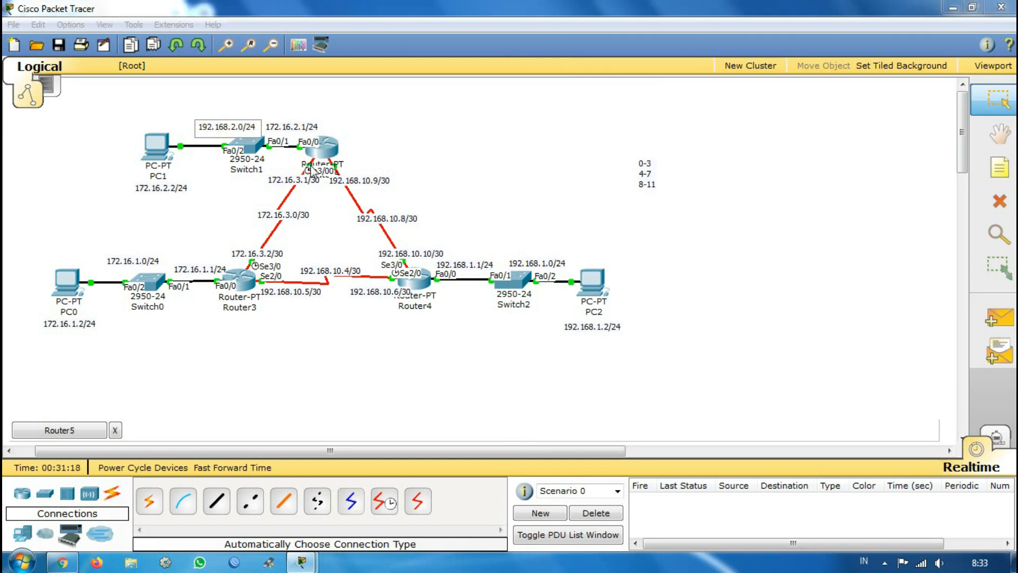
{"action": "key", "text": "BackSpace"}
{"action": "key", "text": "BackSpace"}
{"action": "key", "text": "BackSpace"}
{"action": "key", "text": "BackSpace"}
{"action": "key", "text": "BackSpace"}
{"action": "key", "text": "BackSpace"}
{"action": "key", "text": "BackSpace"}
{"action": "type", "text": "72.16."}
Step: Return to Router5's command line and advertise network 172.16.2.0 with wildcard mask 0.0.0.255 in area 0
{"action": "left_click", "coordinate": [336, 151]}
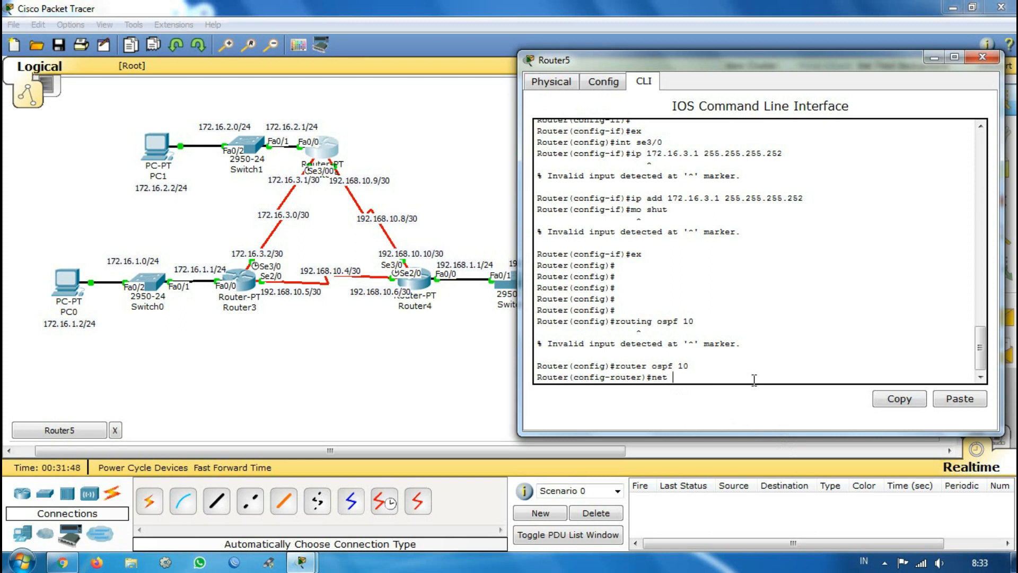
{"action": "type", "text": "172.16.2.0"}
{"action": "scroll", "coordinate": [754, 380], "scroll_direction": "up", "scroll_amount": 1}
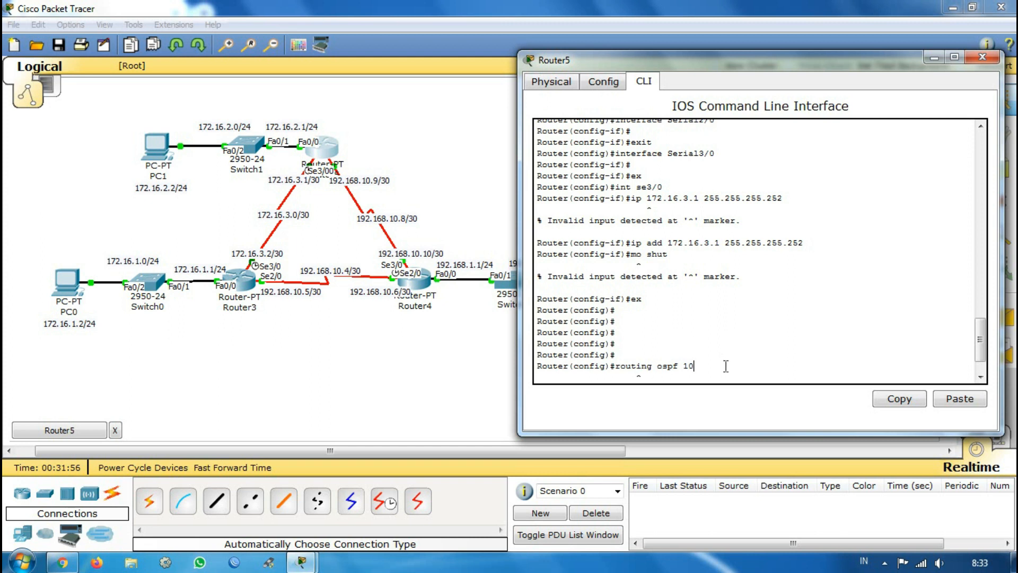
{"action": "scroll", "coordinate": [726, 366], "scroll_direction": "down", "scroll_amount": 1}
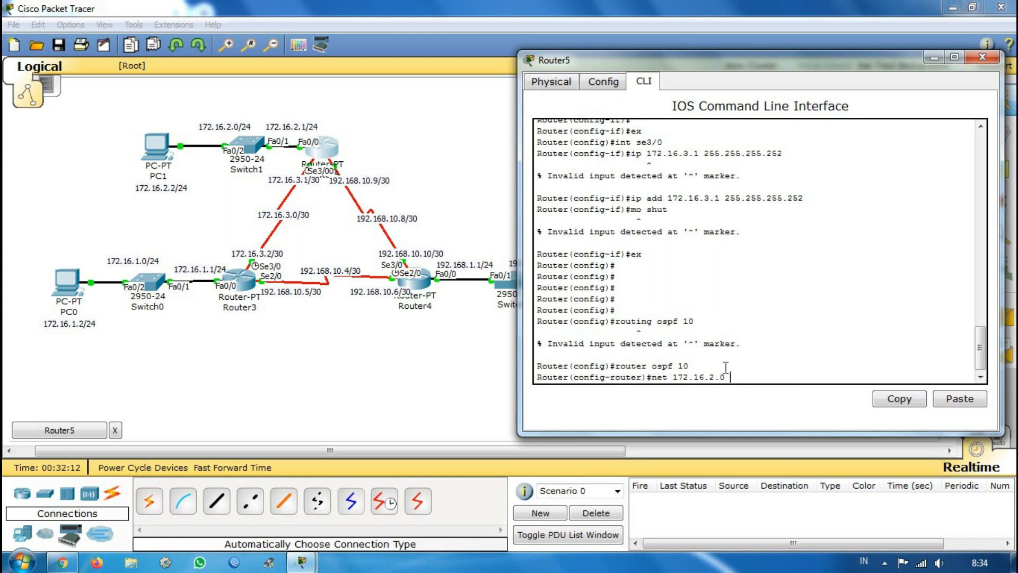
{"action": "type", "text": ".0.0.255"}
{"action": "left_click_drag", "start_coordinate": [730, 377], "coordinate": [791, 377]}
{"action": "left_click", "coordinate": [791, 377]}
{"action": "type", "text": "area 0"}
{"action": "key", "text": "Return"}
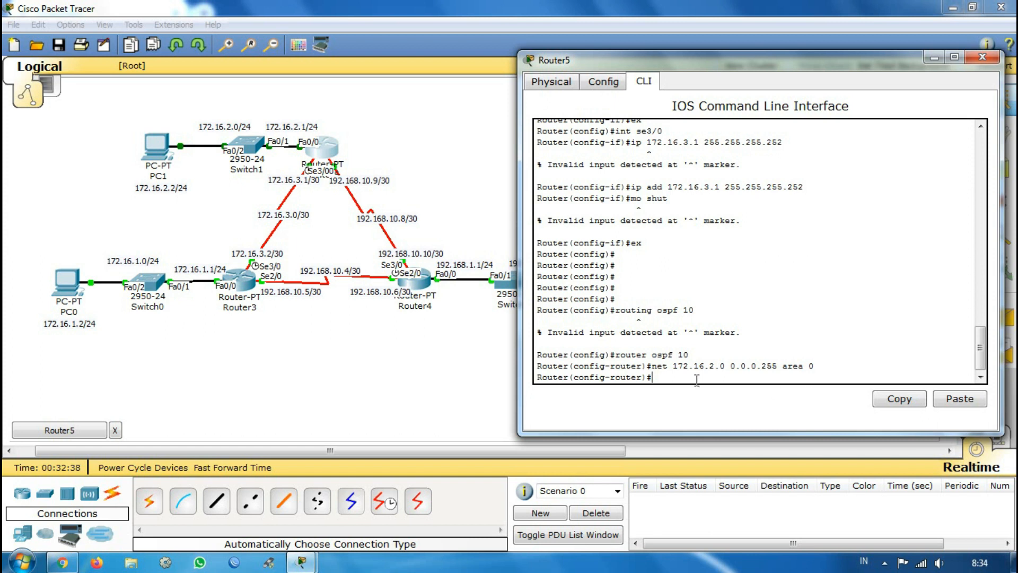
Step: Examine the OSPF process number and the area number in the commands entered on Router5
{"action": "left_click_drag", "start_coordinate": [667, 354], "coordinate": [693, 354]}
{"action": "left_click_drag", "start_coordinate": [806, 366], "coordinate": [814, 366]}
{"action": "left_click_drag", "start_coordinate": [678, 354], "coordinate": [718, 353]}
{"action": "left_click", "coordinate": [718, 352]}
{"action": "left_click_drag", "start_coordinate": [642, 354], "coordinate": [697, 357]}
{"action": "left_click", "coordinate": [704, 354]}
{"action": "left_click", "coordinate": [700, 356]}
{"action": "mouse_move", "coordinate": [806, 364]}
{"action": "left_mouse_down"}
{"action": "mouse_move", "coordinate": [827, 363]}
{"action": "mouse_move", "coordinate": [819, 366]}
{"action": "left_mouse_up"}
{"action": "left_click", "coordinate": [828, 363]}
{"action": "left_click", "coordinate": [821, 365]}
Step: Advertise network 172.16.3.0 with wildcard mask 0.0.0.3 in area 0 on Router5
{"action": "type", "text": "net"}
{"action": "type", "text": " 1"}
{"action": "type", "text": "72.16/."}
{"action": "type", "text": "."}
{"action": "type", "text": "3.0"}
{"action": "type", "text": " 0.0.0."}
{"action": "type", "text": "3 s"}
{"action": "key", "text": "BackSpace"}
{"action": "type", "text": "area 0"}
{"action": "key", "text": "Return"}
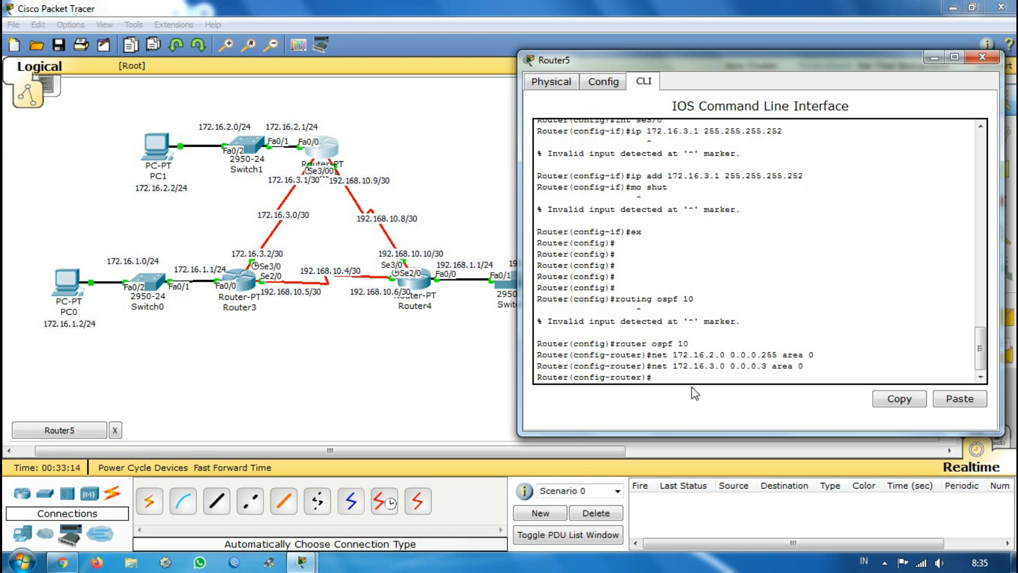
Step: Advertise network 192.168.10.8 with wildcard mask 0.0.0.3 in area 0 on Router5 and close its window
{"action": "type", "text": "net 192.168.10.8 0.0.0.3 area 0"}
{"action": "key", "text": "Return"}
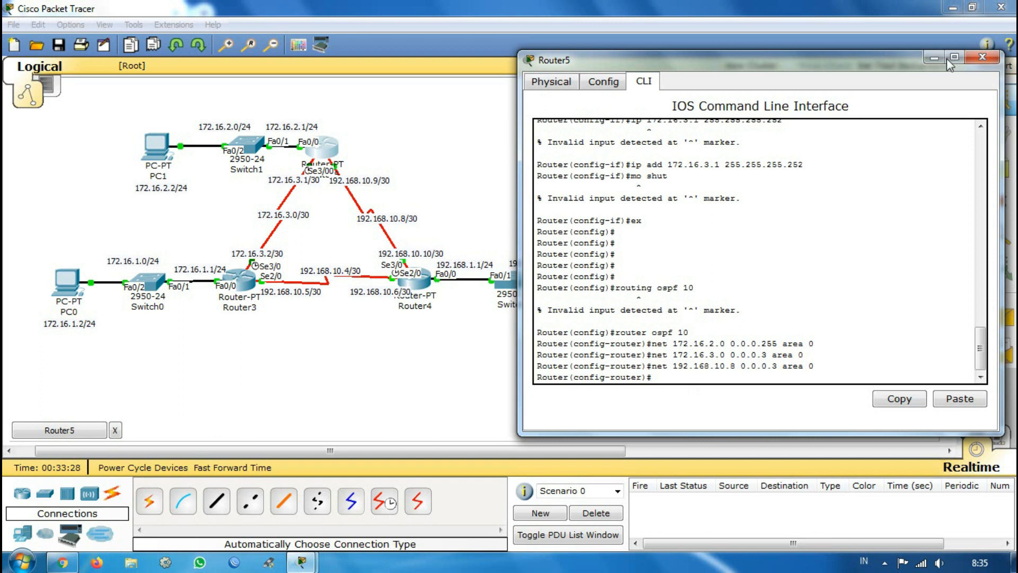
{"action": "left_click", "coordinate": [981, 57]}
Step: Open Router3's command line beside the topology and enter global configuration mode with en and conf t
{"action": "left_click", "coordinate": [239, 279]}
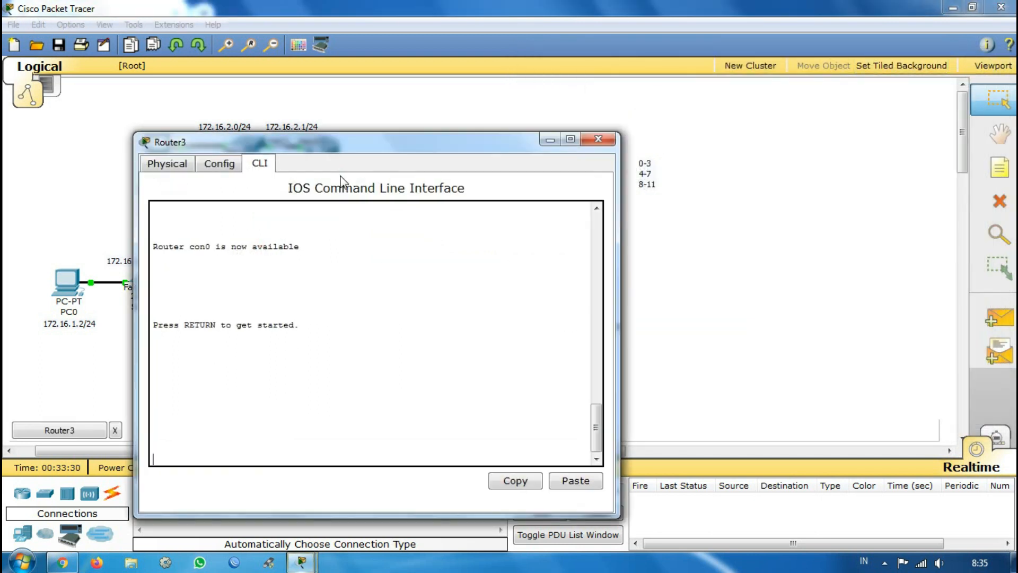
{"action": "left_click_drag", "start_coordinate": [440, 139], "coordinate": [749, 91]}
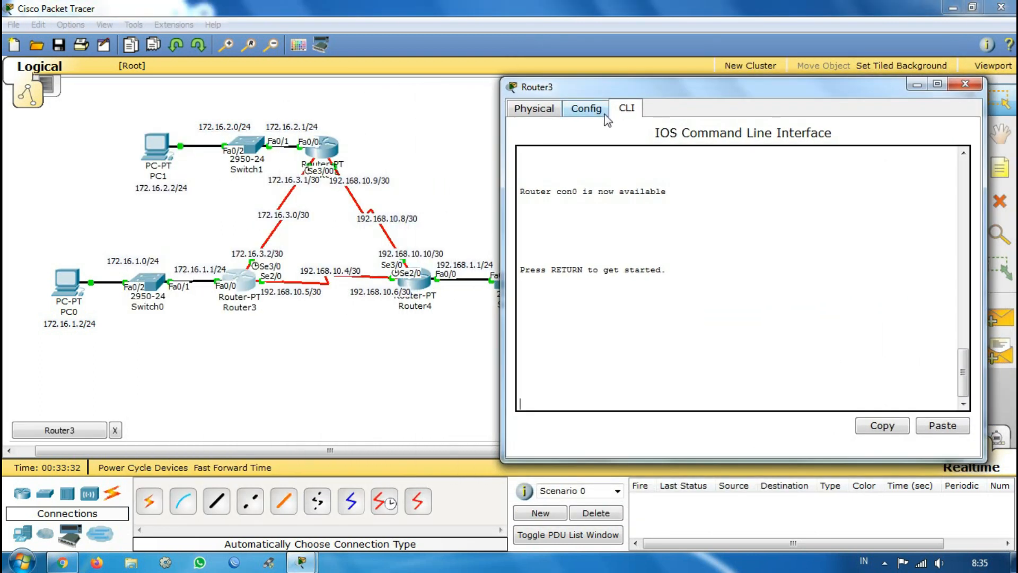
{"action": "key", "text": "Return"}
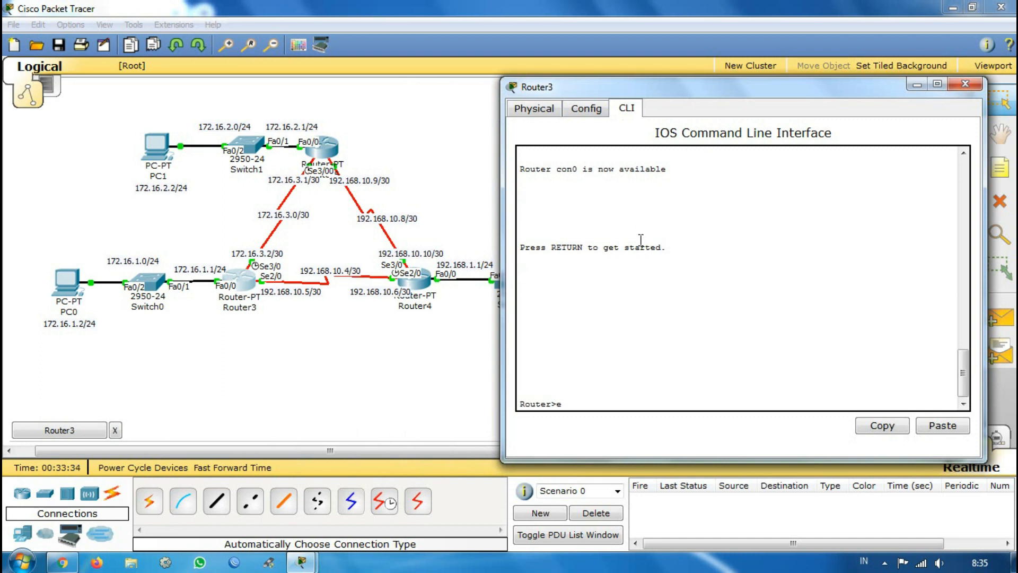
{"action": "type", "text": "en"}
{"action": "key", "text": "Return"}
{"action": "type", "text": "conf t"}
{"action": "key", "text": "Return"}
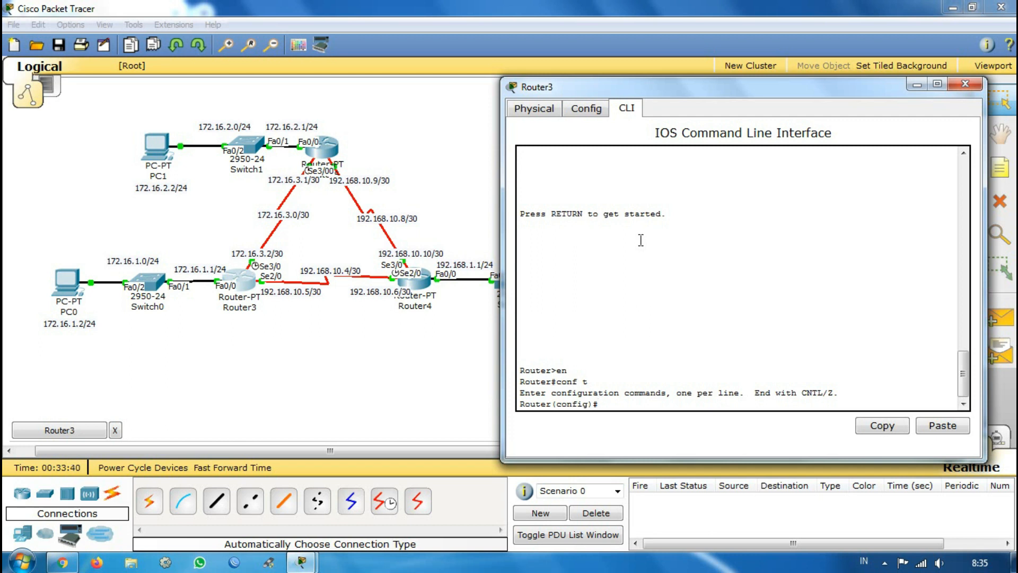
Step: Start OSPF process 10 on Router3 and advertise network 172.16.1.0 with wildcard mask 0.0.0.255 in area 0
{"action": "type", "text": "router ospf 10"}
{"action": "key", "text": "Return"}
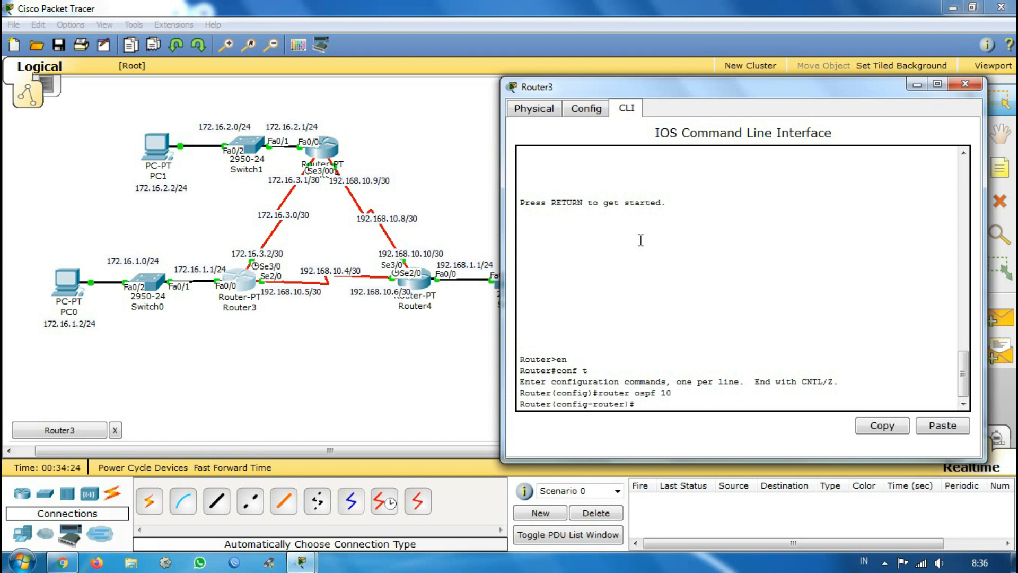
{"action": "type", "text": "net 172.16.1.0 0.0.0.255"}
{"action": "key", "text": "Return"}
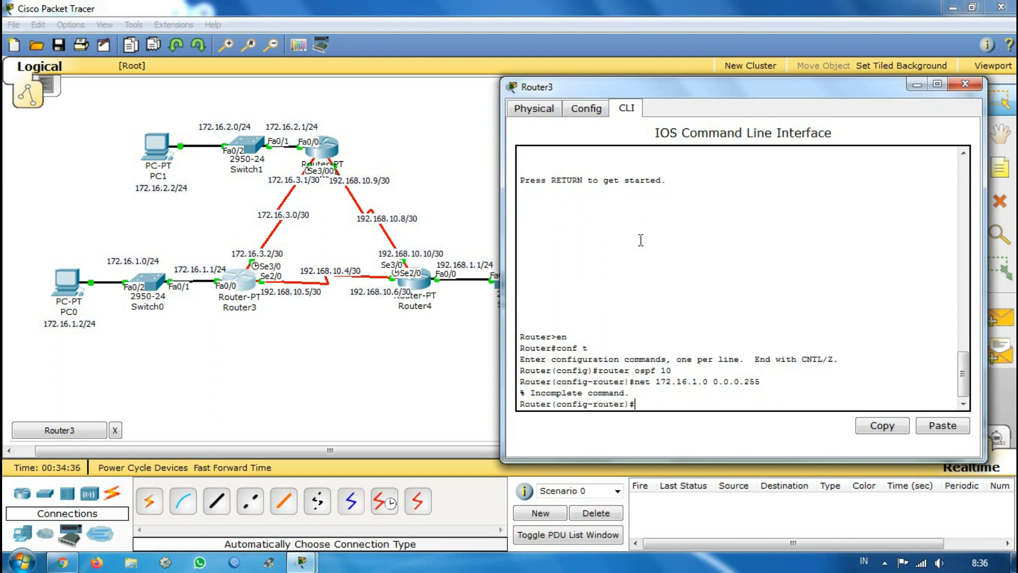
{"action": "key", "text": "Up"}
{"action": "type", "text": "area 0"}
{"action": "key", "text": "Return"}
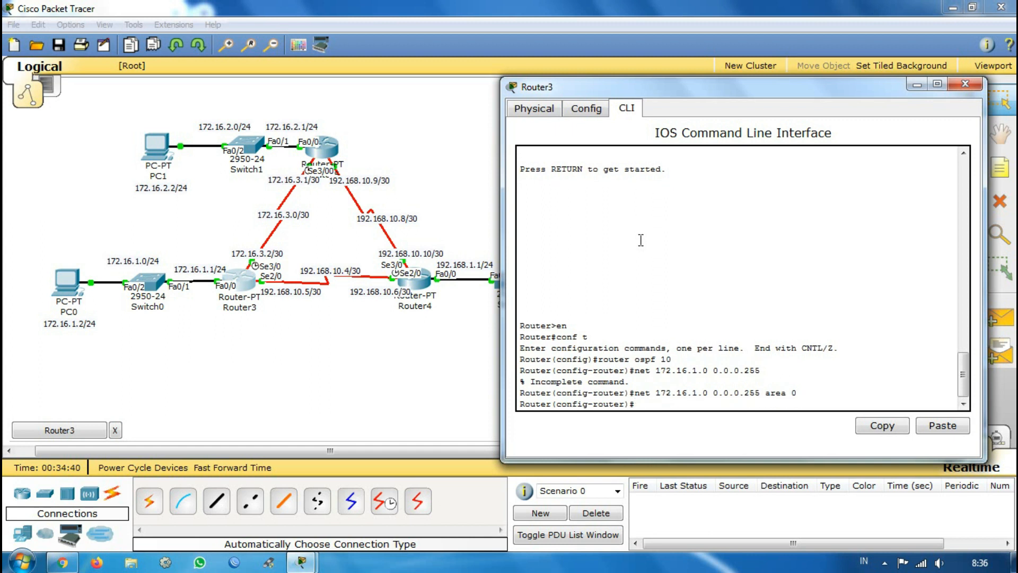
Step: Advertise network 172.16.3.0 with wildcard mask 0.0.0.3 in area 0 on Router3
{"action": "type", "text": "net 192"}
{"action": "key", "text": "BackSpace"}
{"action": "key", "text": "BackSpace"}
{"action": "type", "text": "72.16.3.0 0.0.0.3 area 0"}
{"action": "key", "text": "Return"}
{"action": "type", "text": "net 192."}
{"action": "key", "text": "BackSpace"}
{"action": "key", "text": "BackSpace"}
{"action": "key", "text": "BackSpace"}
{"action": "key", "text": "BackSpace"}
{"action": "key", "text": "Return"}
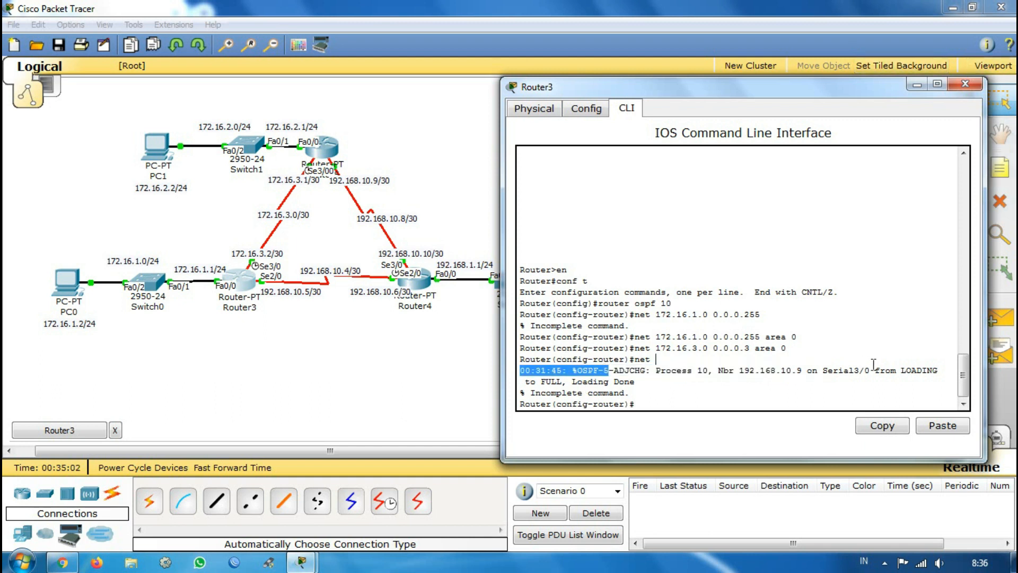
{"action": "left_click", "coordinate": [831, 371]}
{"action": "left_click_drag", "start_coordinate": [577, 382], "coordinate": [655, 389]}
{"action": "left_click", "coordinate": [655, 388]}
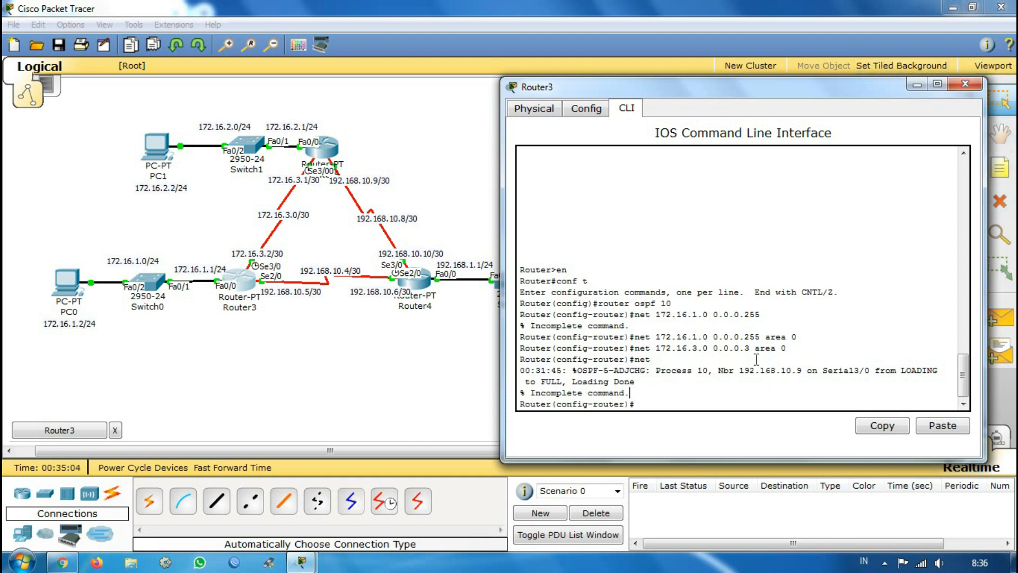
{"action": "left_click_drag", "start_coordinate": [673, 349], "coordinate": [741, 349]}
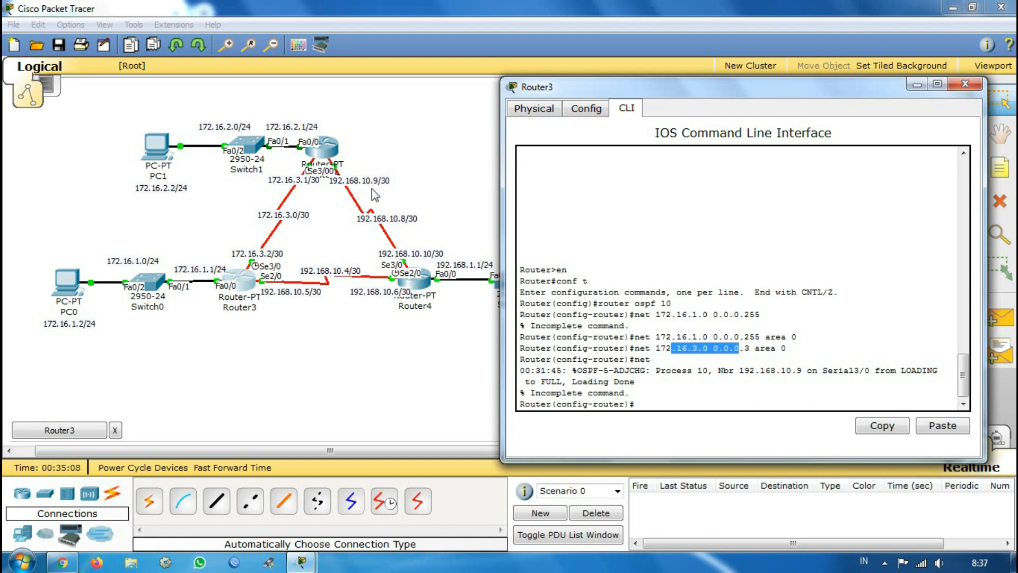
{"action": "left_click", "coordinate": [667, 402]}
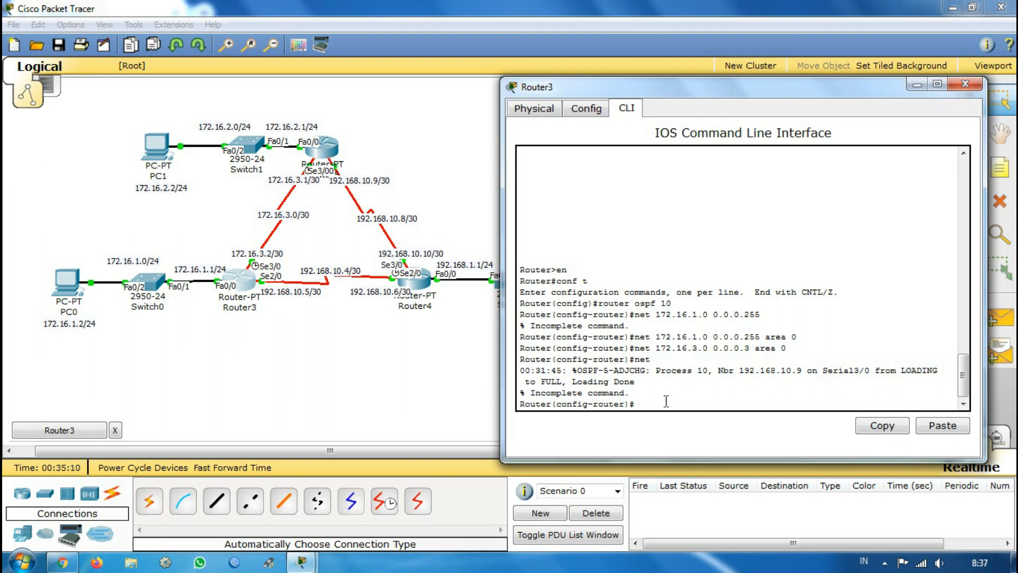
Step: Advertise network 192.168.10.4 with wildcard mask 0.0.0.3 in area 0 on Router3 and close its window
{"action": "type", "text": "net 192.168.10.4 0.09.0.3 area 0"}
{"action": "key", "text": "Return"}
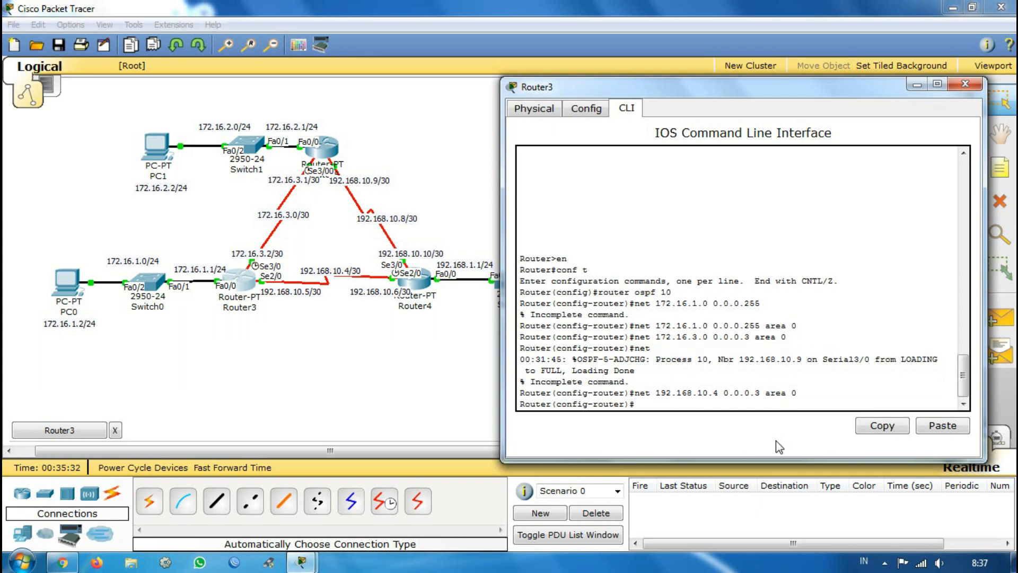
{"action": "left_click", "coordinate": [965, 84]}
Step: Open Router4's command line beside the topology and enter global configuration mode with en and conf t
{"action": "left_click", "coordinate": [406, 295]}
{"action": "left_click_drag", "start_coordinate": [352, 64], "coordinate": [799, 56]}
{"action": "key", "text": "Return"}
{"action": "key", "text": "Return"}
{"action": "type", "text": "en"}
{"action": "key", "text": "Return"}
{"action": "type", "text": "conf t"}
{"action": "key", "text": "Return"}
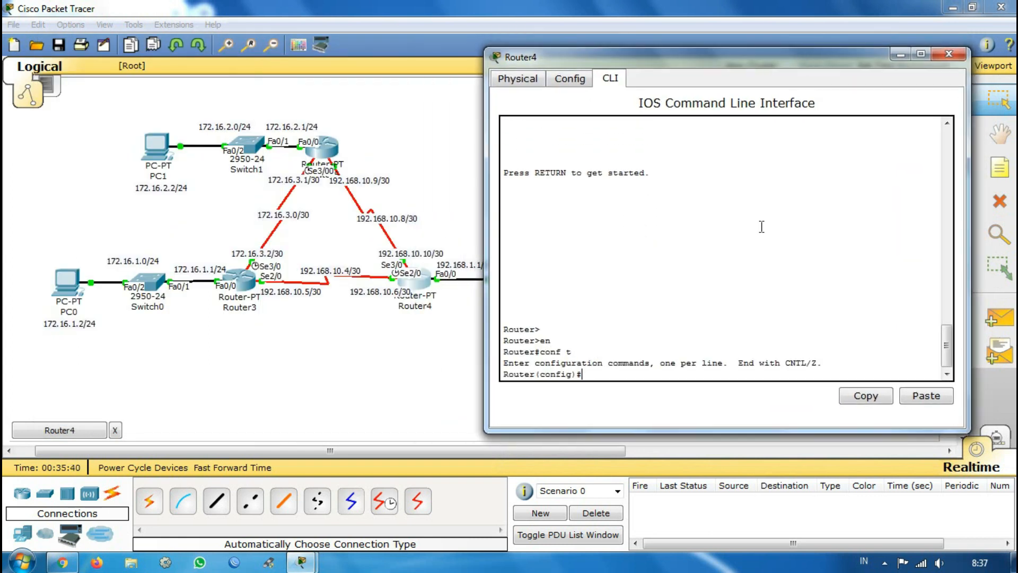
Step: Start OSPF process 10 on Router4 and advertise network 192.168.10.4 with wildcard mask 0.0.0.3 in area 0
{"action": "type", "text": "router ospf 10"}
{"action": "key", "text": "Return"}
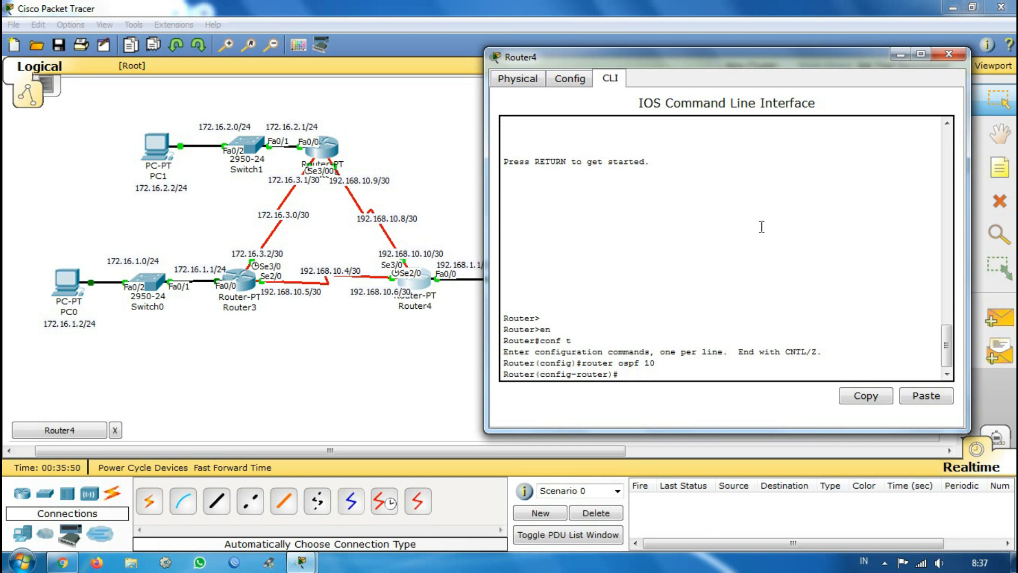
{"action": "type", "text": "net 192.168.10.4 0.0.0.3"}
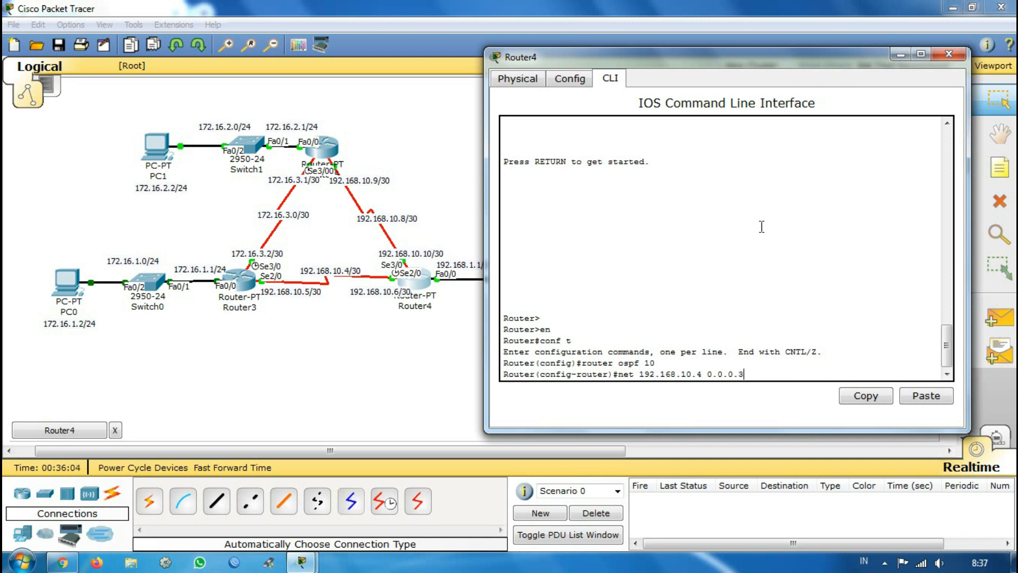
{"action": "key", "text": "Return"}
{"action": "key", "text": "Up"}
{"action": "type", "text": "area 0"}
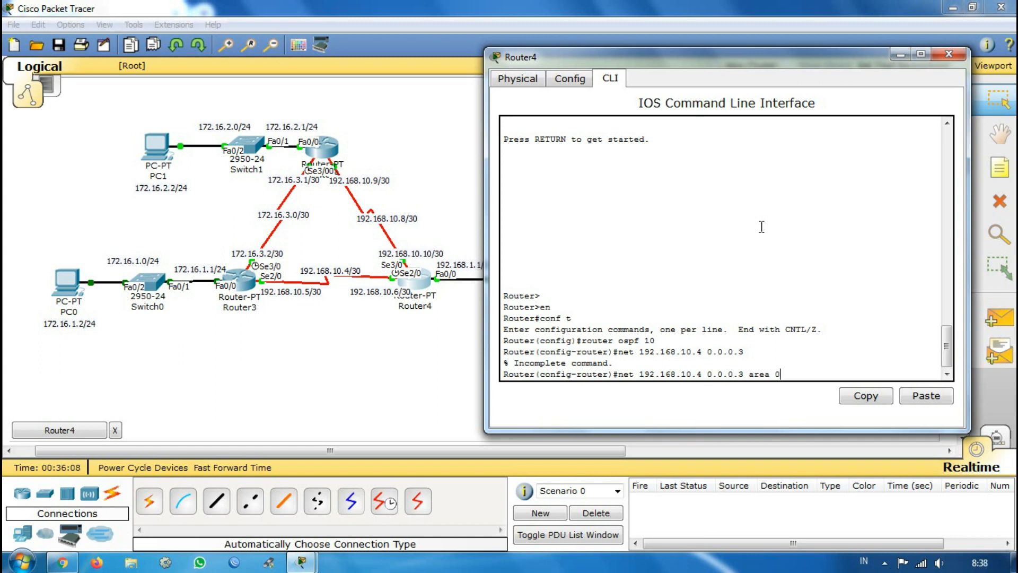
{"action": "key", "text": "Return"}
{"action": "key", "text": "Up"}
{"action": "key", "text": "Down"}
{"action": "type", "text": "net"}
{"action": "type", "text": " 1"}
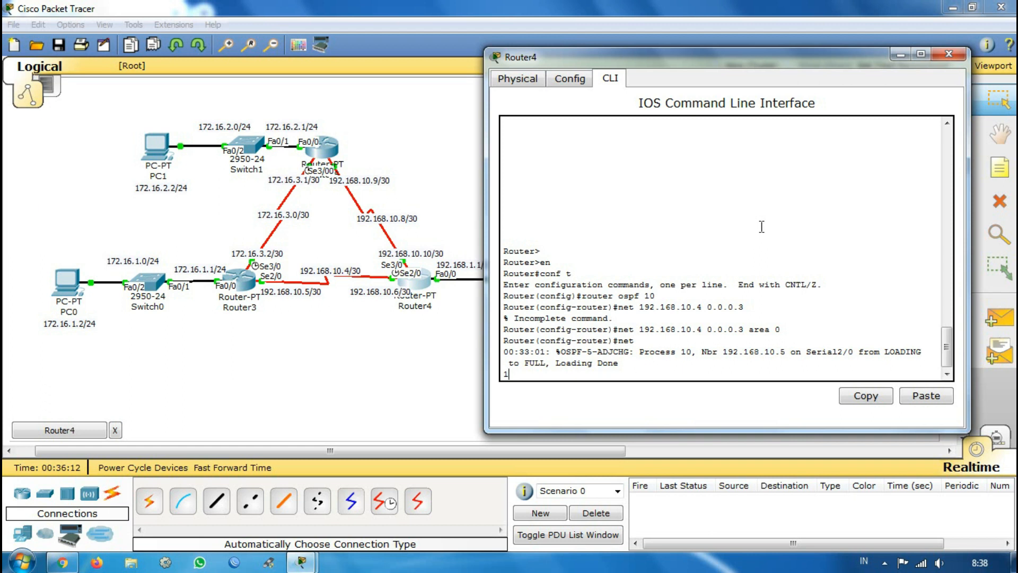
{"action": "key", "text": "Return"}
Step: Advertise network 192.168.1.0 with wildcard mask 0.0.0.255 in area 0 on Router4
{"action": "type", "text": "net 1"}
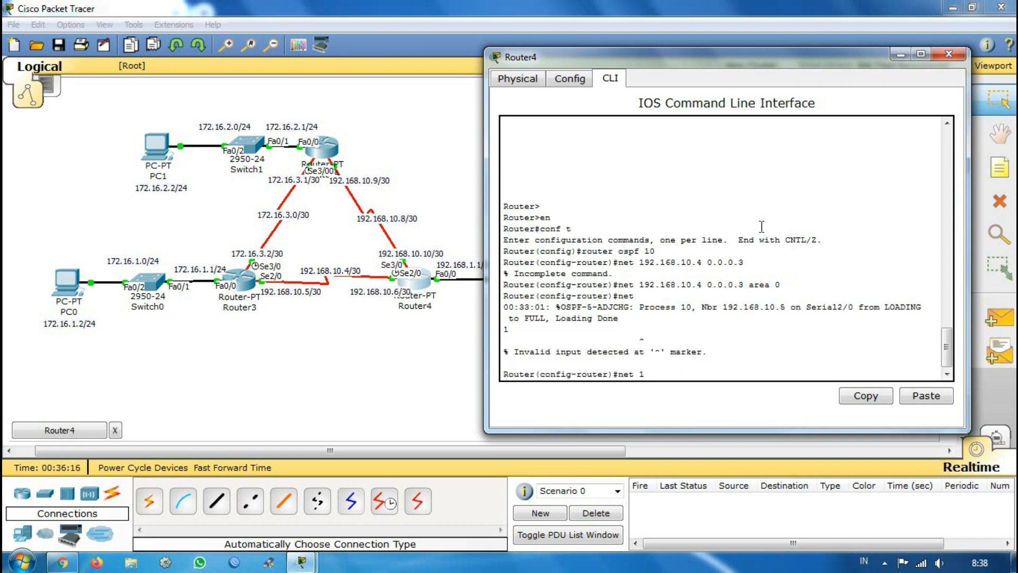
{"action": "type", "text": "9292.168.1.0 0.0.0.255"}
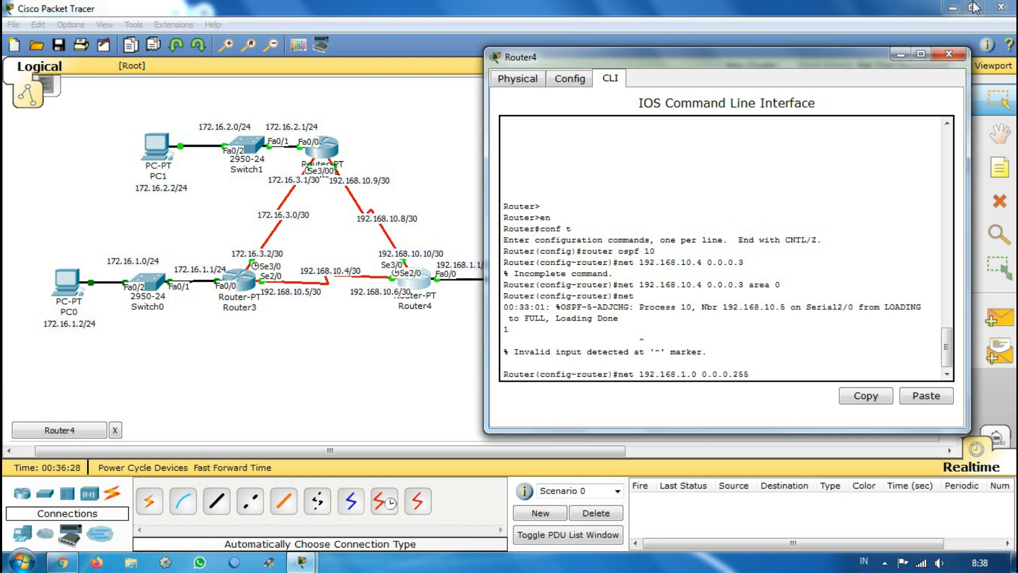
{"action": "left_click_drag", "start_coordinate": [824, 57], "coordinate": [906, 124]}
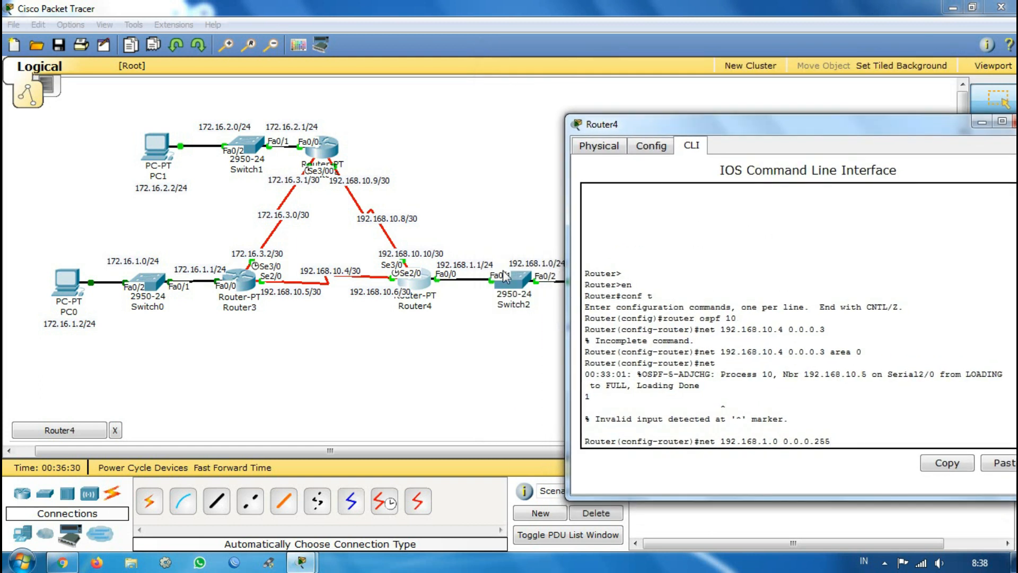
{"action": "left_click_drag", "start_coordinate": [843, 126], "coordinate": [740, 41]}
{"action": "type", "text": "area 0"}
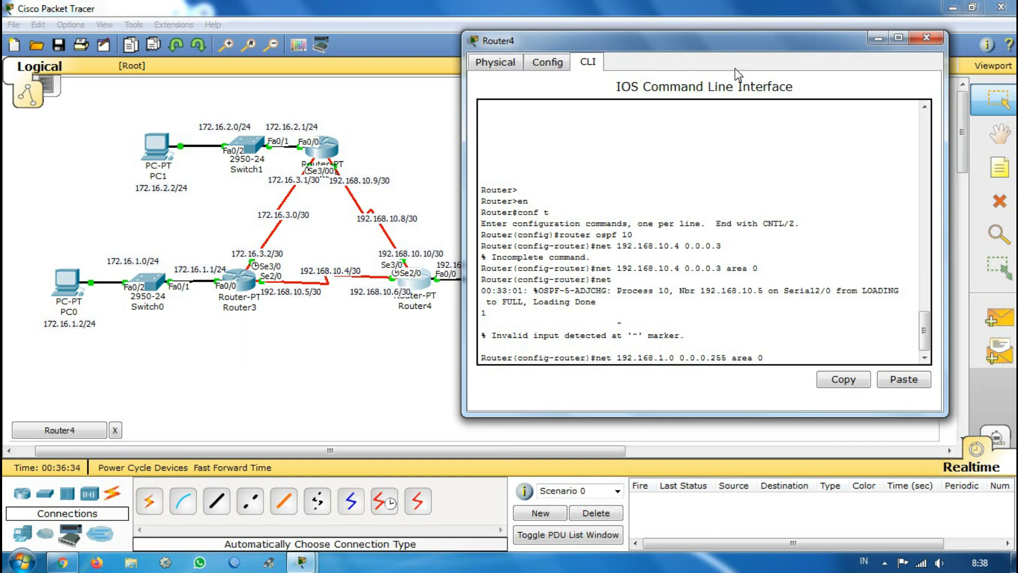
{"action": "key", "text": "Return"}
Step: Advertise network 192.168.10.8 with wildcard mask 0.0.0.3 in area 0 on Router4 and close its window
{"action": "type", "text": "net 192.,168"}
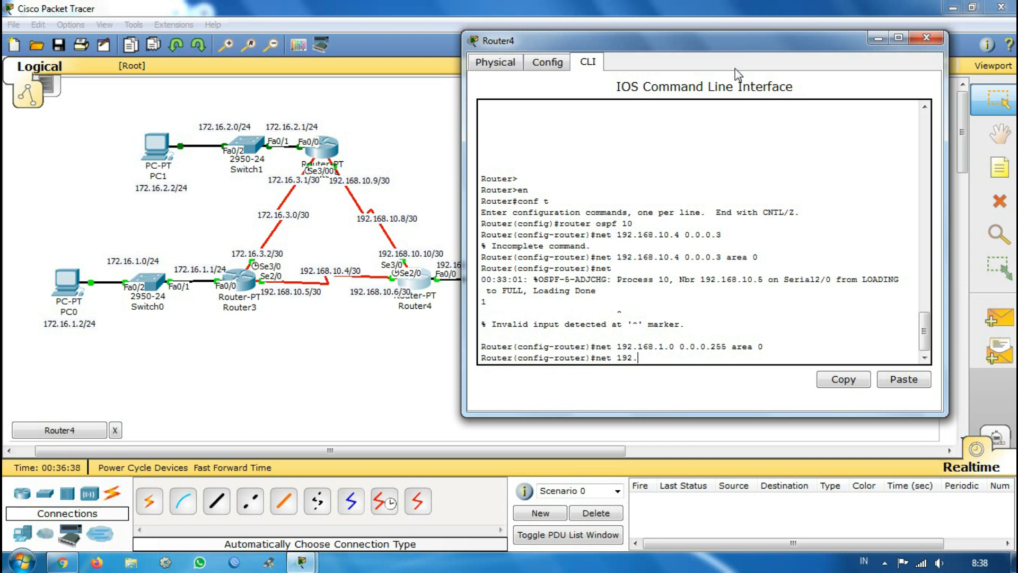
{"action": "type", "text": ".10.8 0.0.0.3 area 0"}
{"action": "key", "text": "Return"}
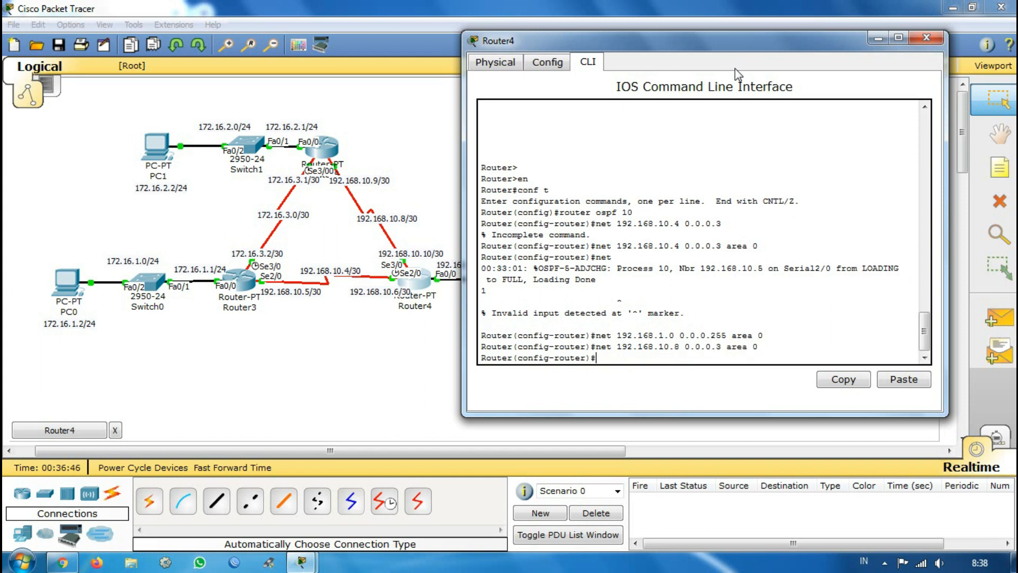
{"action": "left_click", "coordinate": [926, 37]}
Step: Test connectivity with simple PDUs from PC2 to PC0 and from PC2 to PC1, and delete the test scenario
{"action": "left_click", "coordinate": [991, 317]}
{"action": "left_click", "coordinate": [593, 280]}
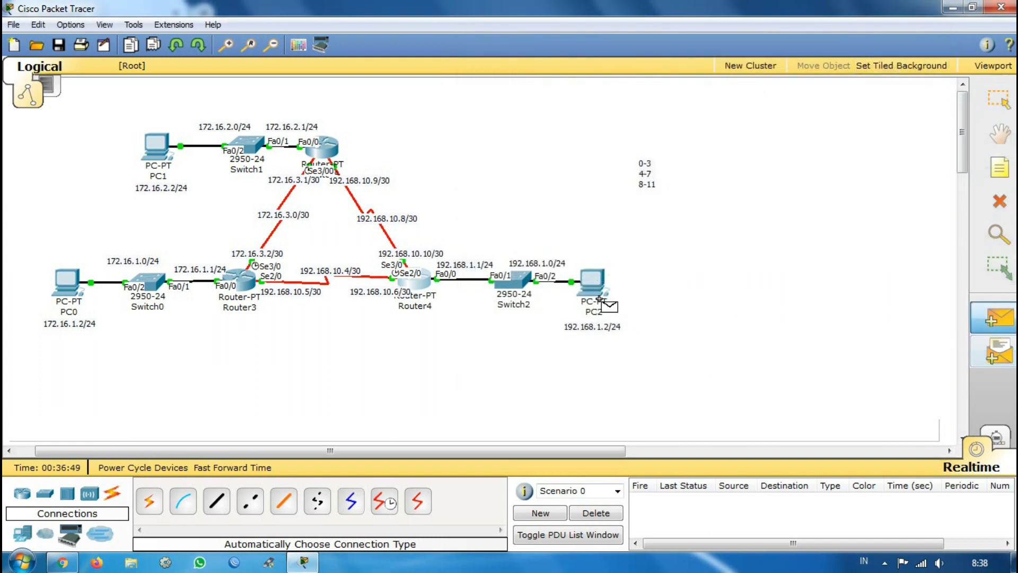
{"action": "left_click", "coordinate": [64, 286]}
{"action": "left_click", "coordinate": [992, 317]}
{"action": "left_click", "coordinate": [597, 312]}
{"action": "left_click", "coordinate": [161, 150]}
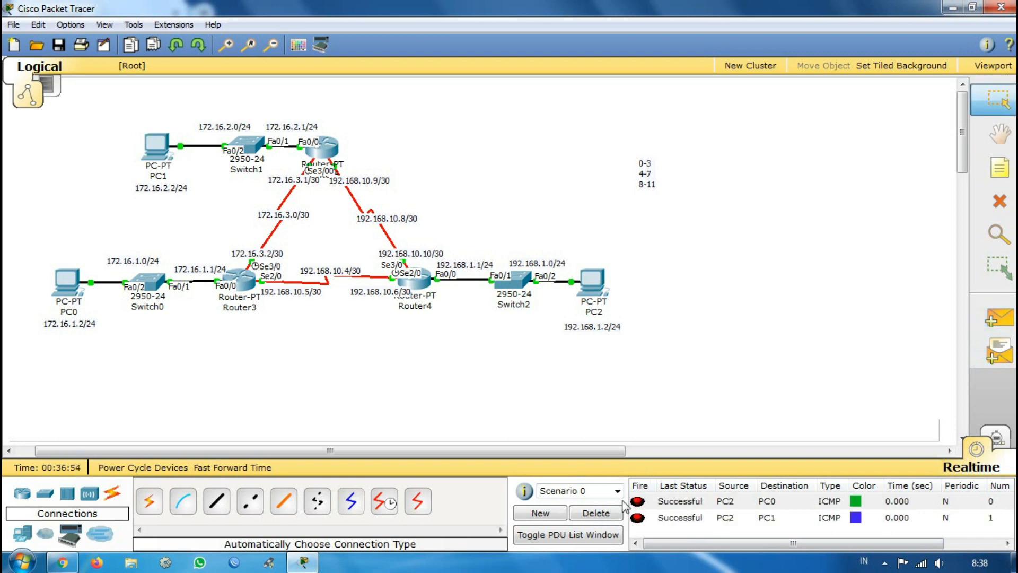
{"action": "left_click", "coordinate": [596, 513]}
Step: Test connectivity with a simple PDU from PC1 to PC0 and delete the test scenario
{"action": "left_click", "coordinate": [992, 317]}
{"action": "left_click", "coordinate": [159, 151]}
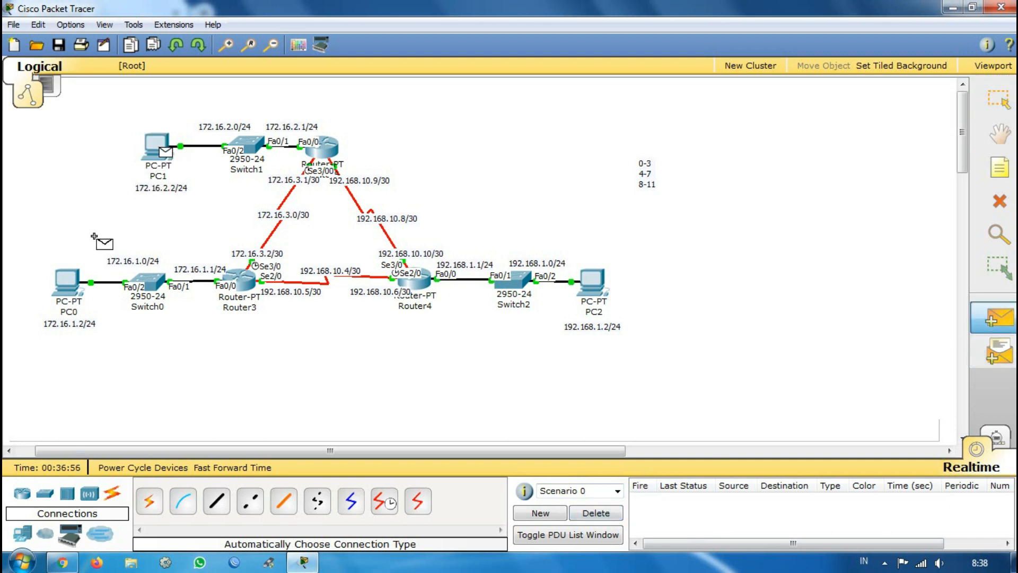
{"action": "left_click", "coordinate": [68, 284]}
{"action": "left_click", "coordinate": [610, 512]}
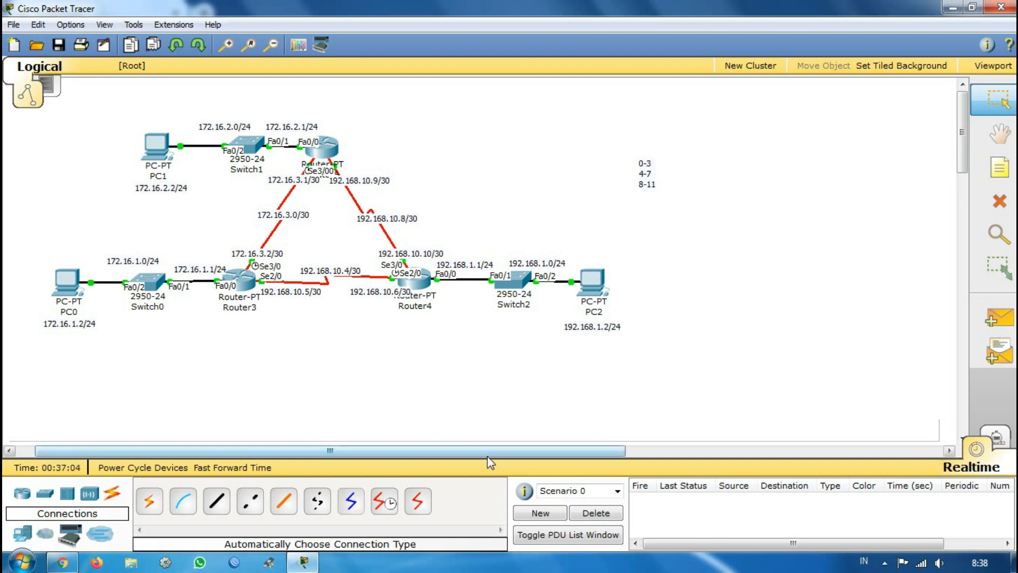
{"action": "left_click_drag", "start_coordinate": [714, 377], "coordinate": [6, 107]}
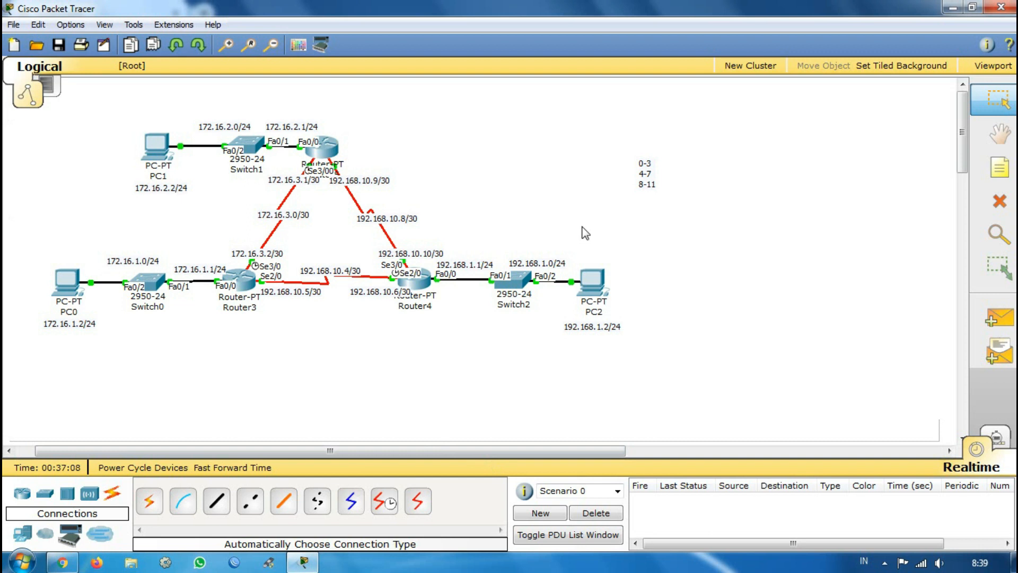